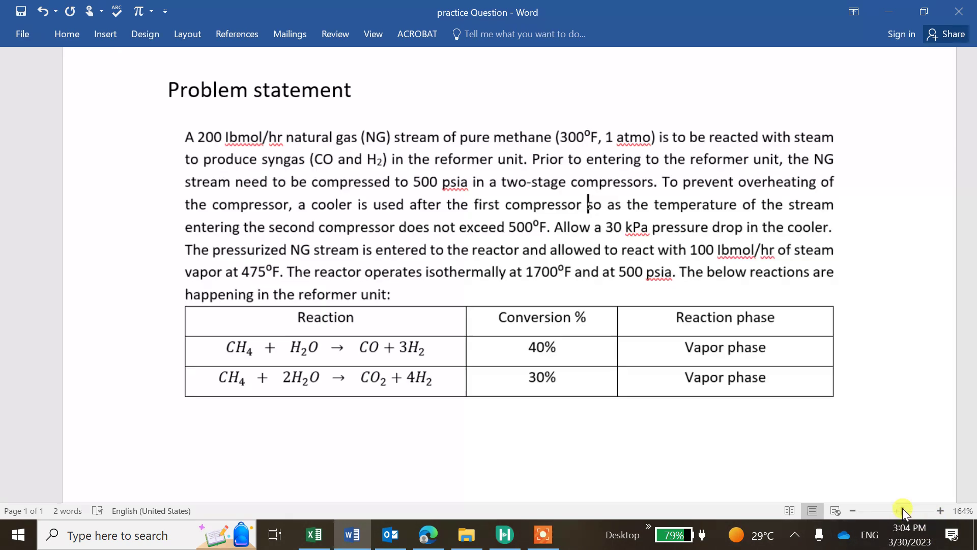
Step: Read the syngas reformer problem statement in Word and switch to Aspen HYSYS
scroll(902, 508, up, 4)
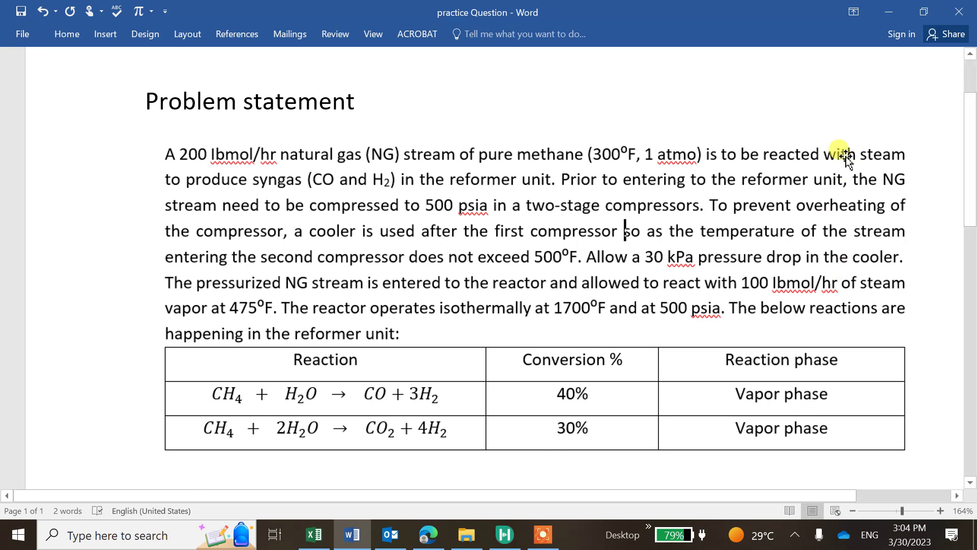
click(690, 154)
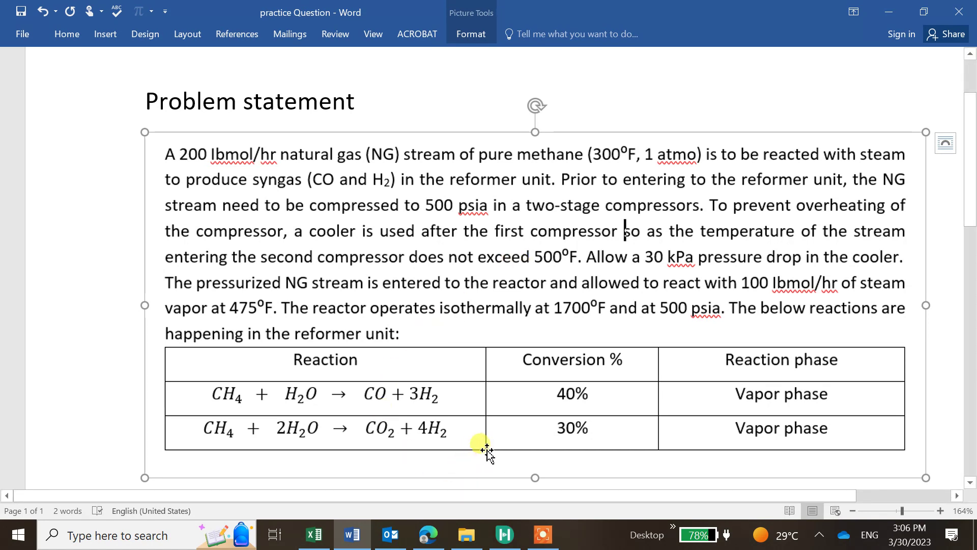
mouse_move(523, 540)
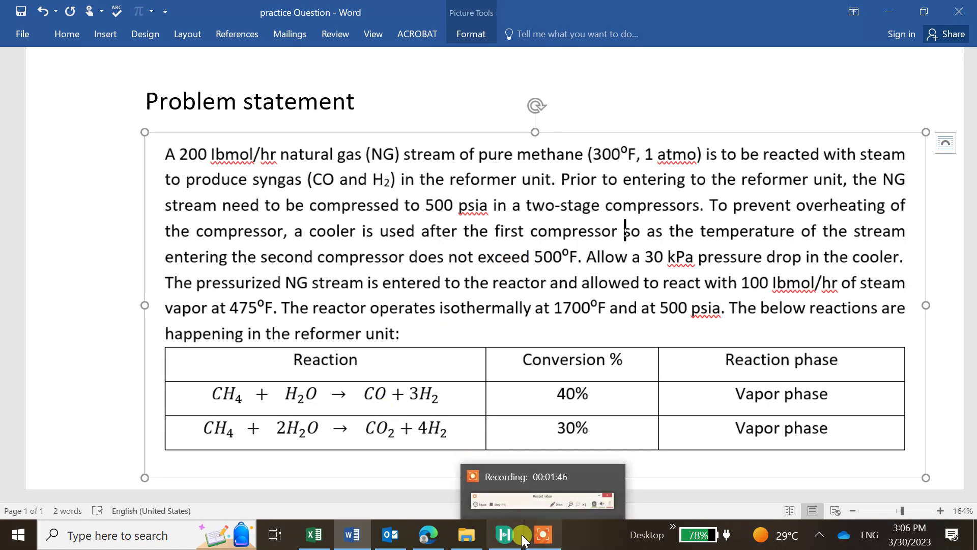
click(486, 469)
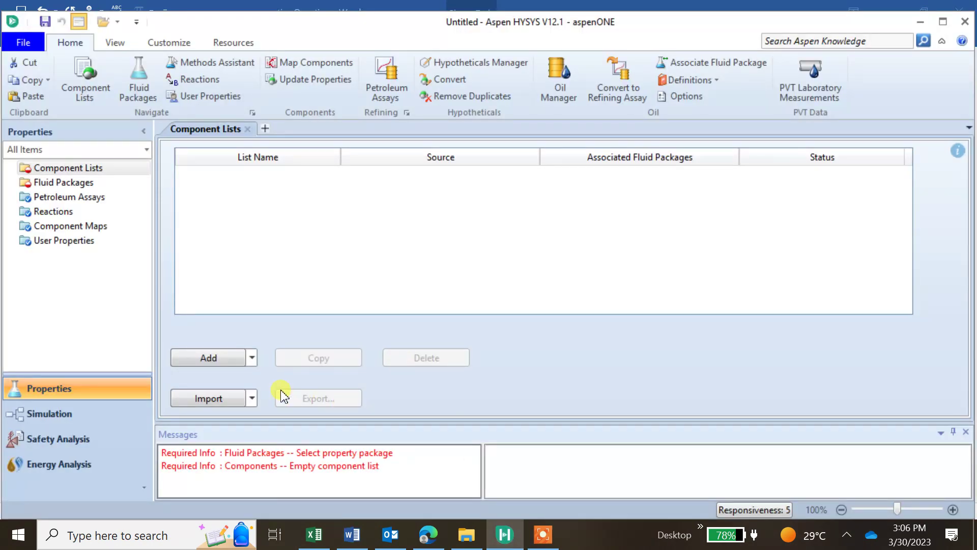
Step: Create a new component list and add methane and water (H2O) to it
click(205, 358)
text(m)
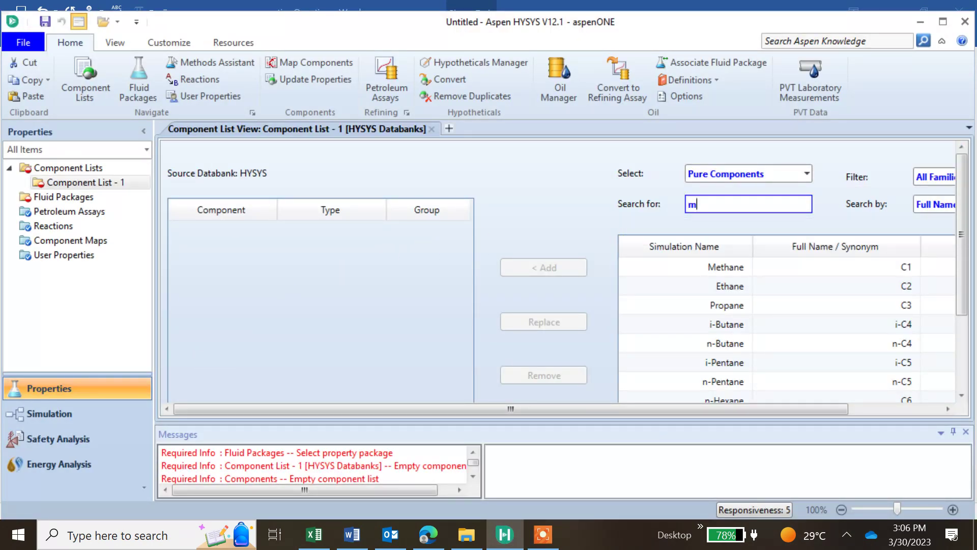
text(ethane)
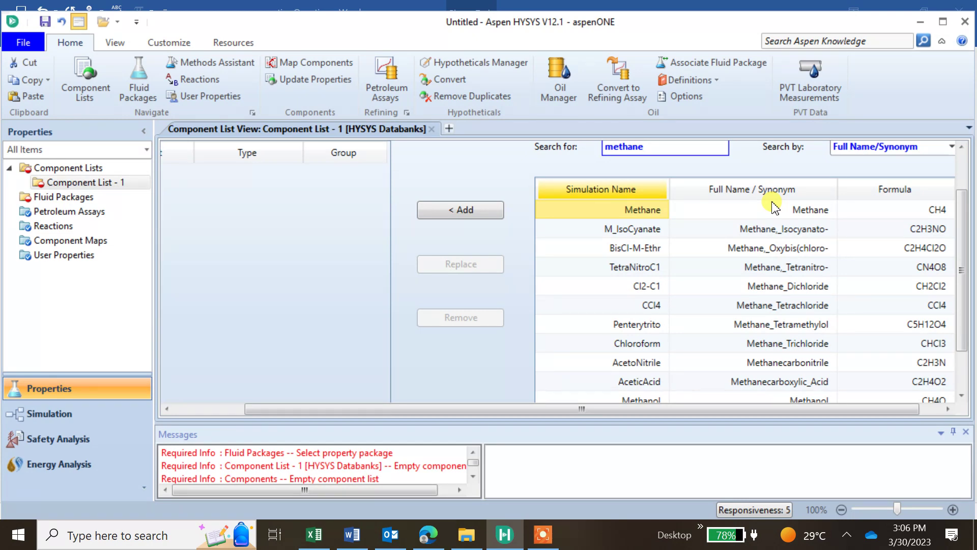
key(Return)
text(water)
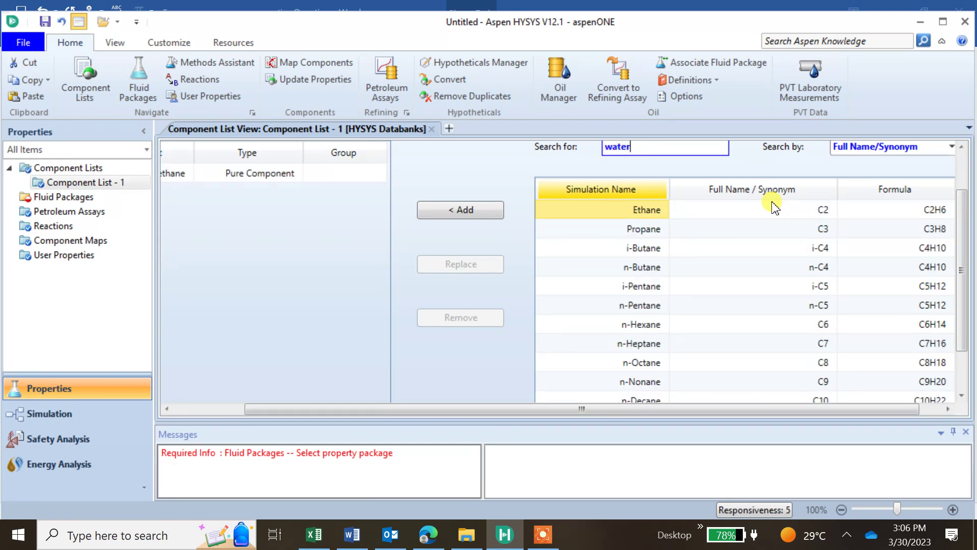
key(Return)
Step: Add CO2, CO and hydrogen (H2) to the component list
text(co2)
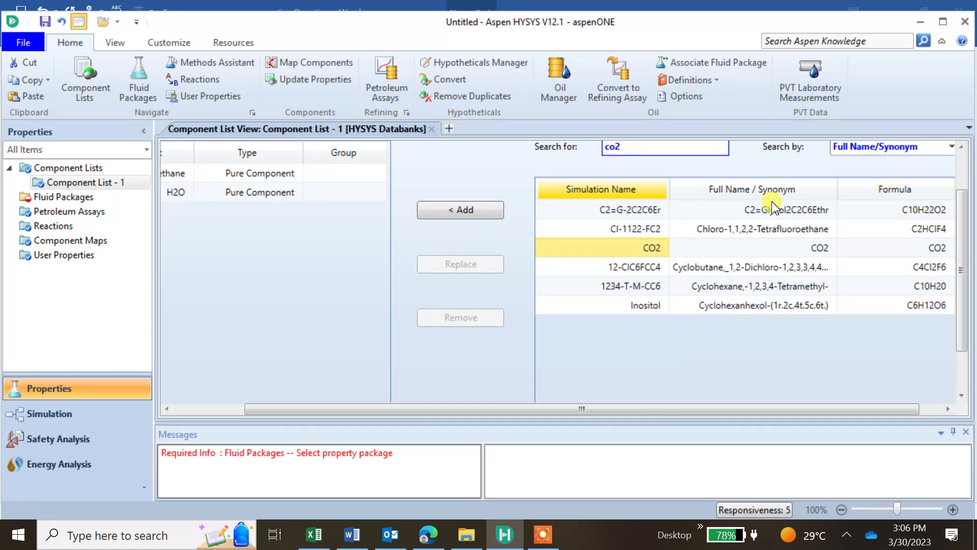
key(Return)
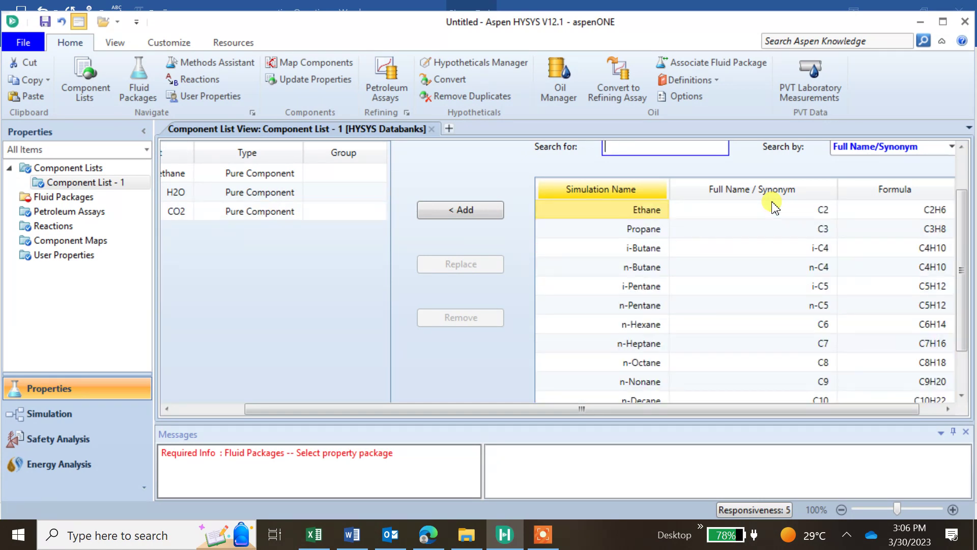
text(co)
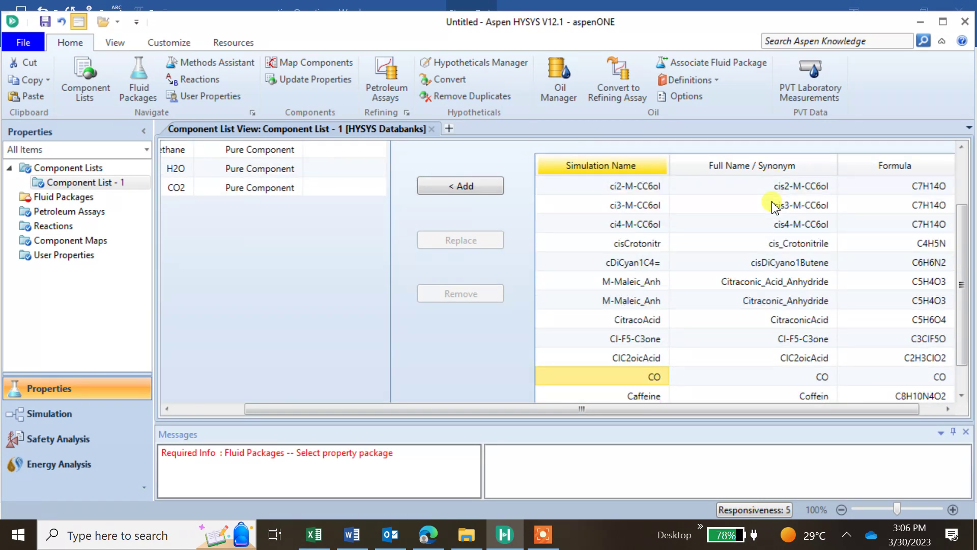
key(Return)
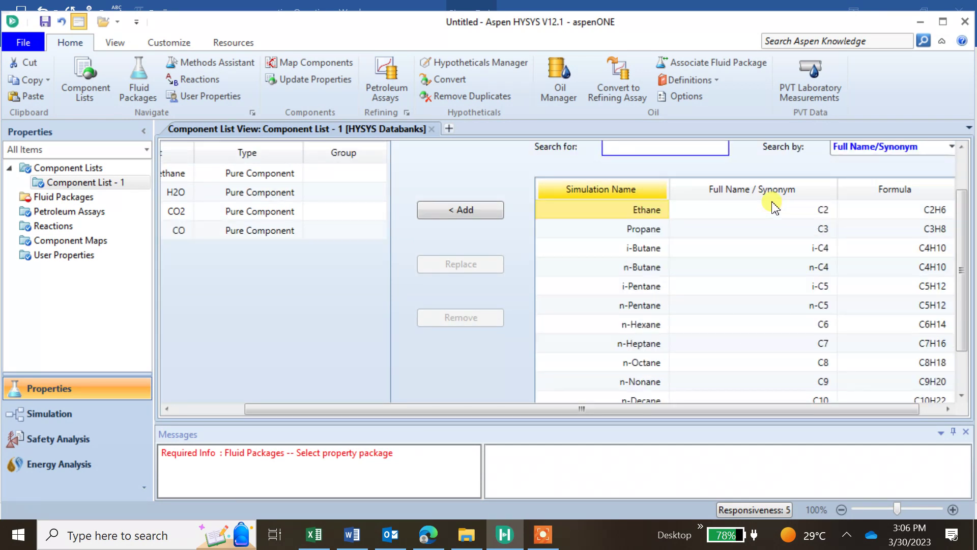
text(H2)
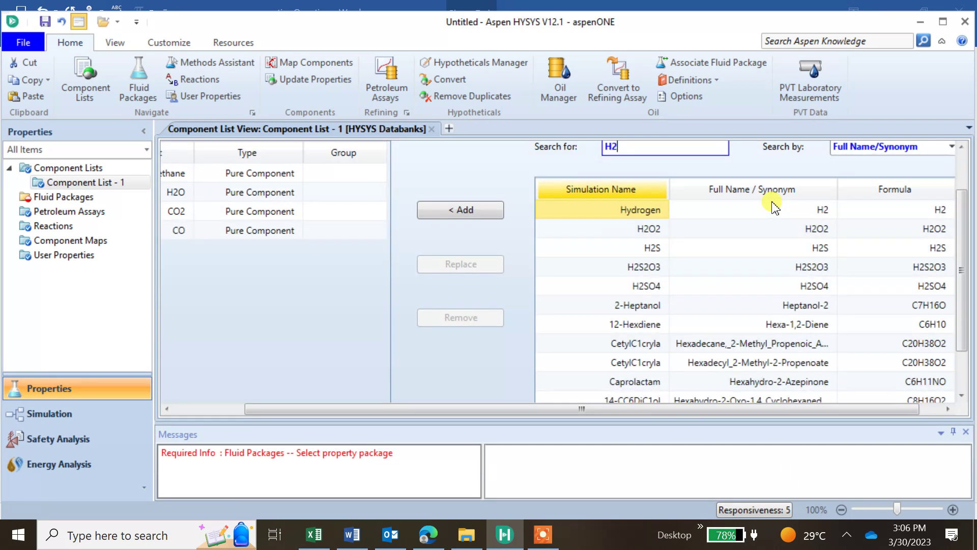
key(Return)
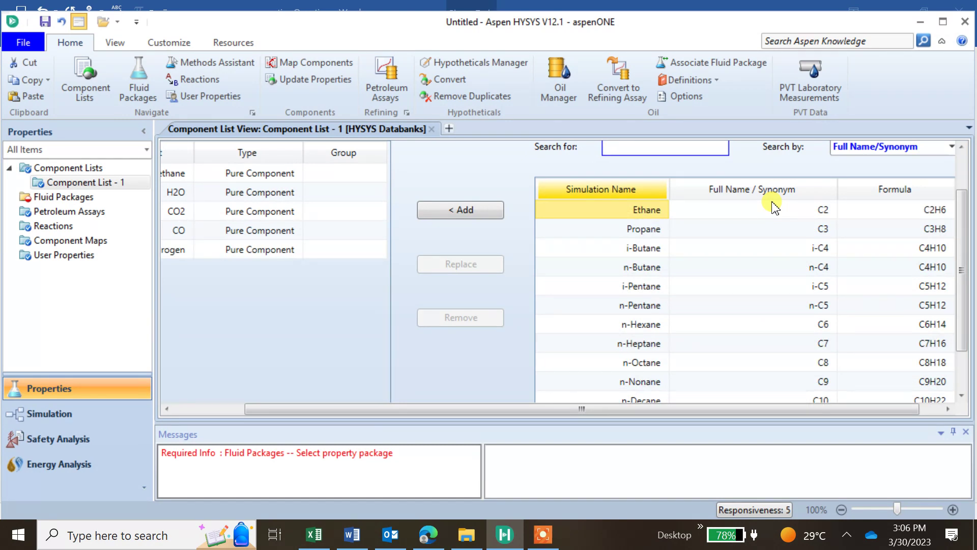
drag(475, 410, 260, 416)
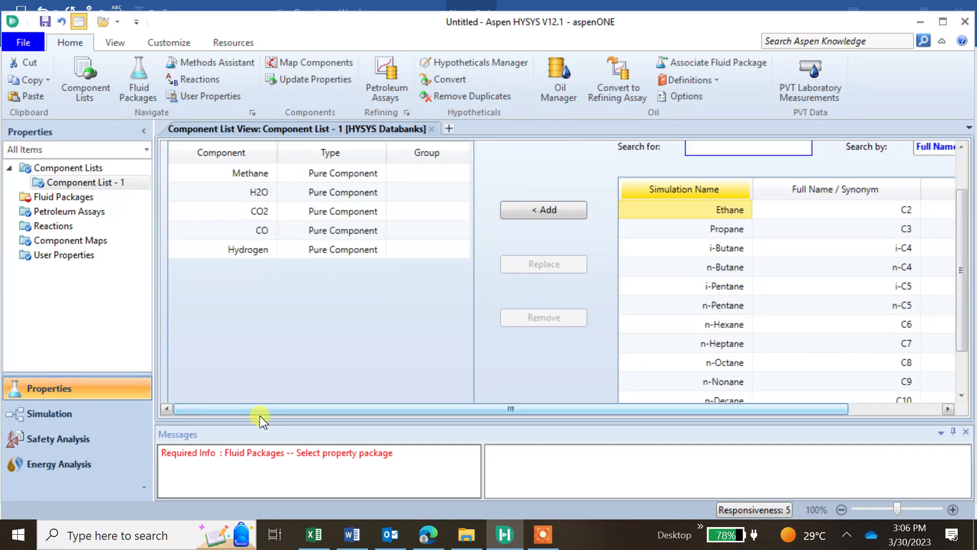
Step: Add a fluid package for the component list using the Peng-Robinson property package
click(86, 199)
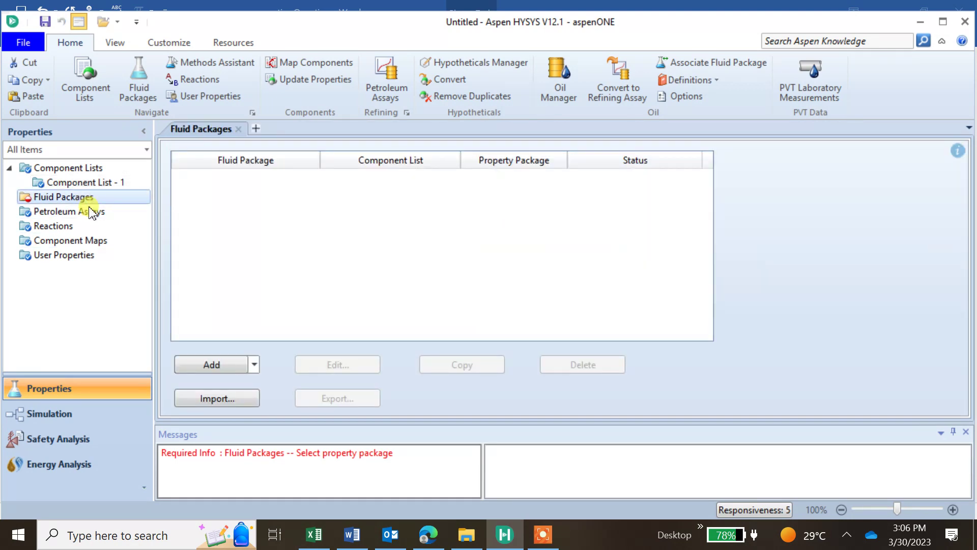
click(192, 369)
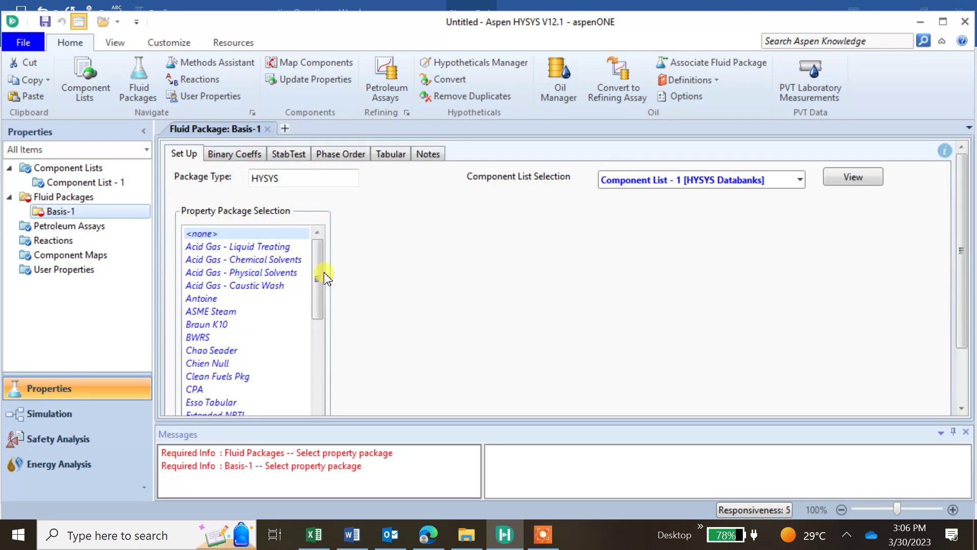
drag(320, 278, 317, 357)
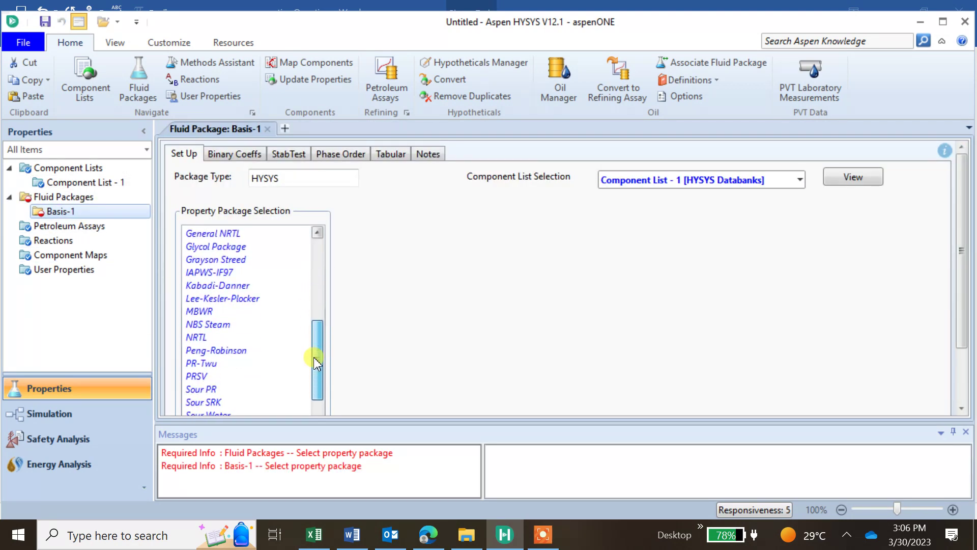
click(224, 351)
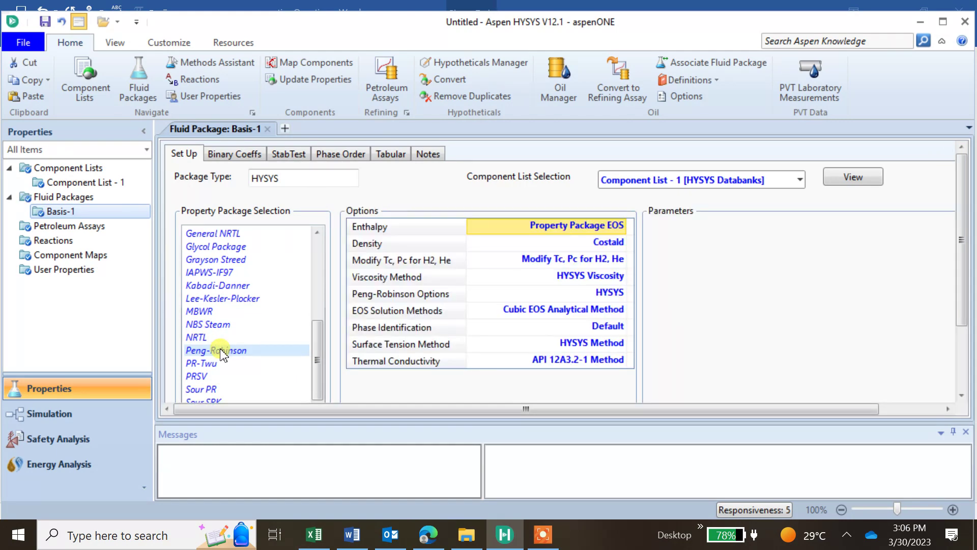
Step: Enter the simulation environment and place a material stream on the empty flowsheet, closing the model palette
click(51, 414)
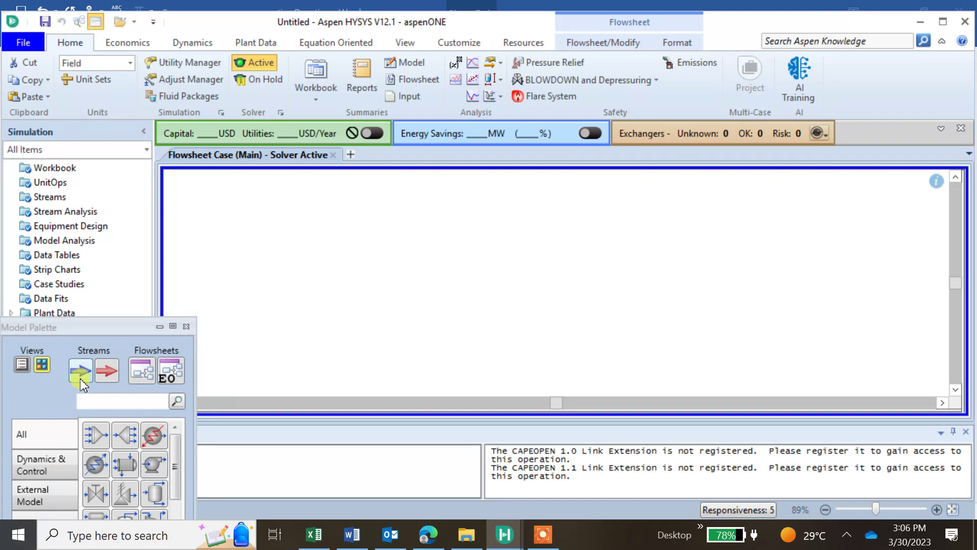
click(80, 376)
click(303, 243)
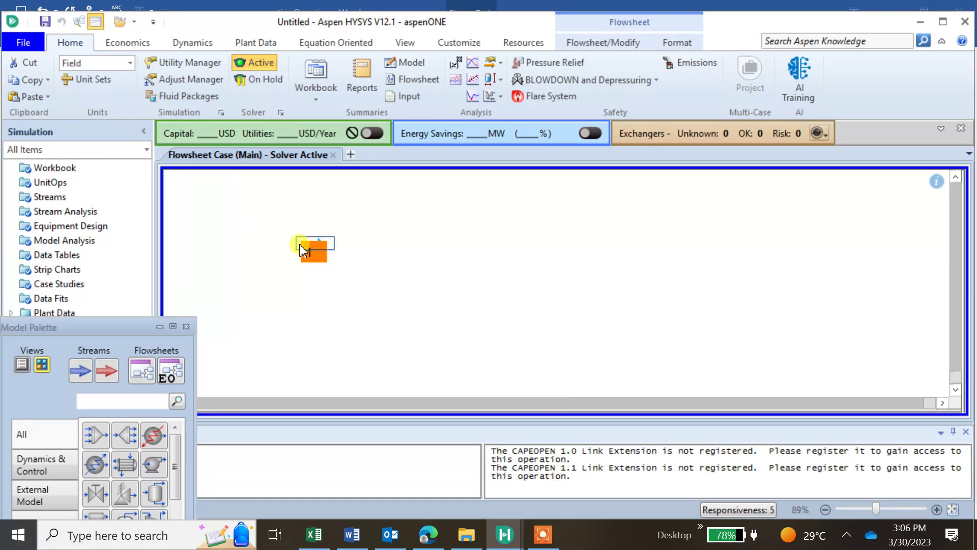
click(185, 327)
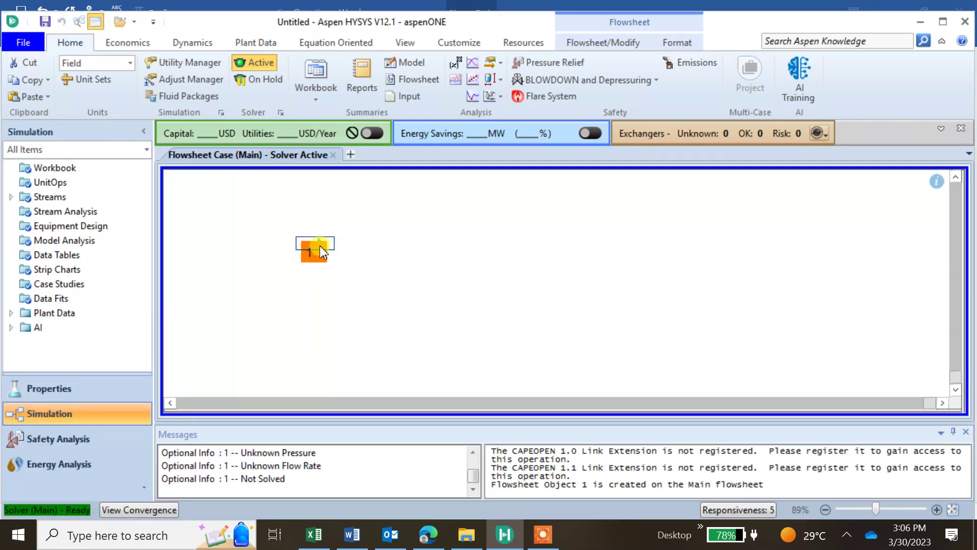
Step: Open the new material stream's worksheet and rename the stream as feed
double_click(319, 246)
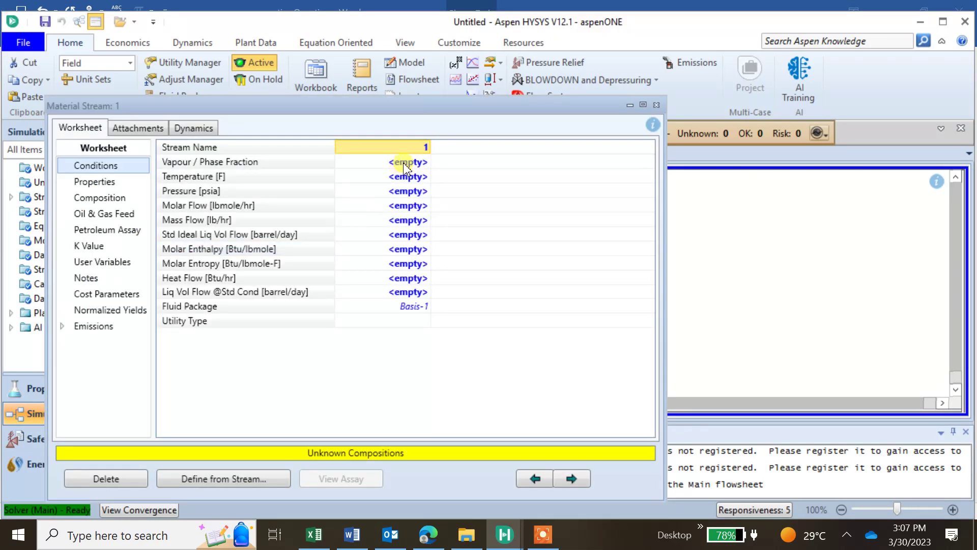
text(fee)
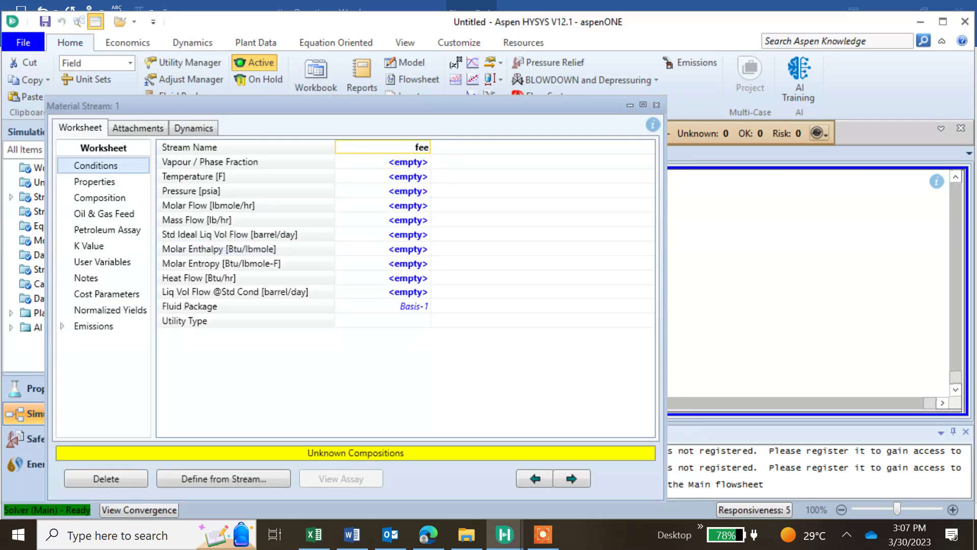
text(d)
key(Return)
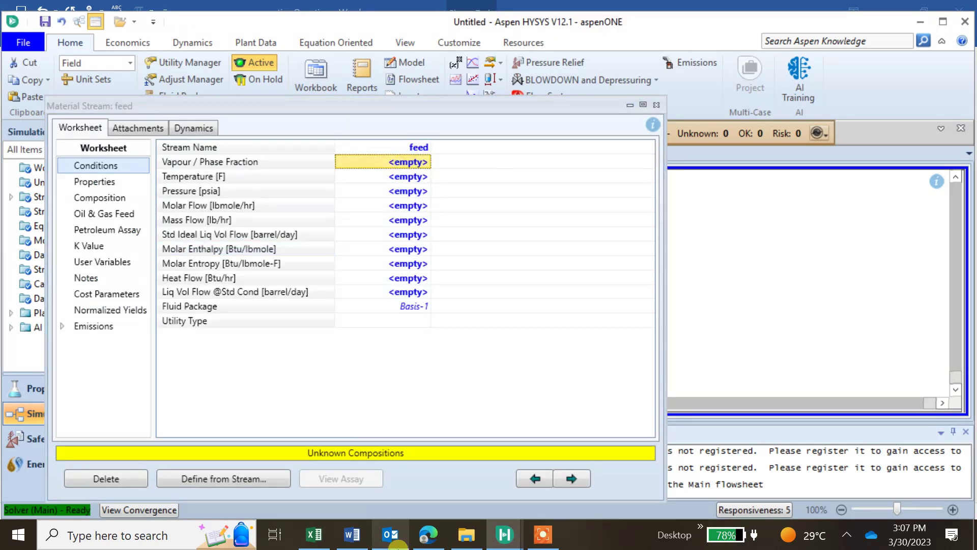
Step: Check the methane conditions in the Word problem statement, return to Aspen HYSYS and set the feed temperature to 300 F
mouse_move(352, 535)
click(357, 487)
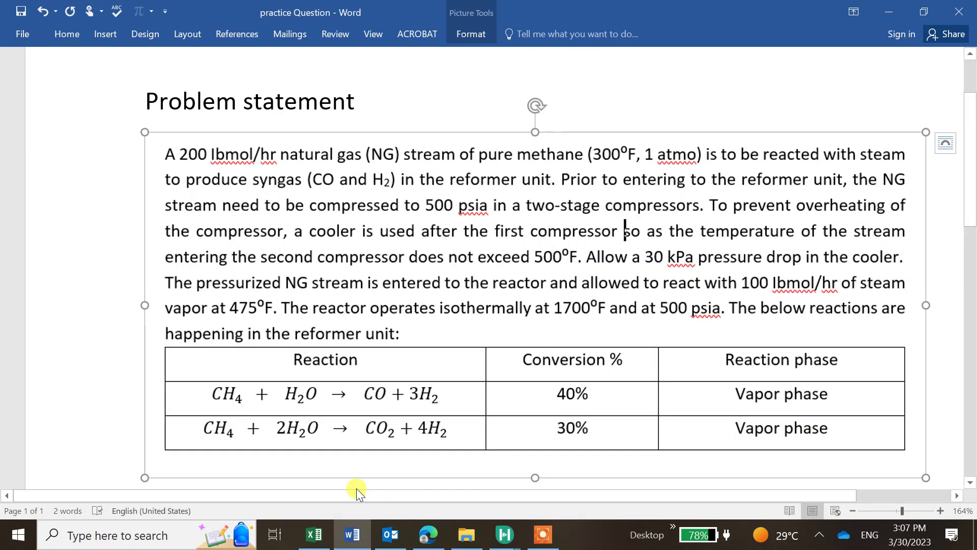
mouse_move(509, 529)
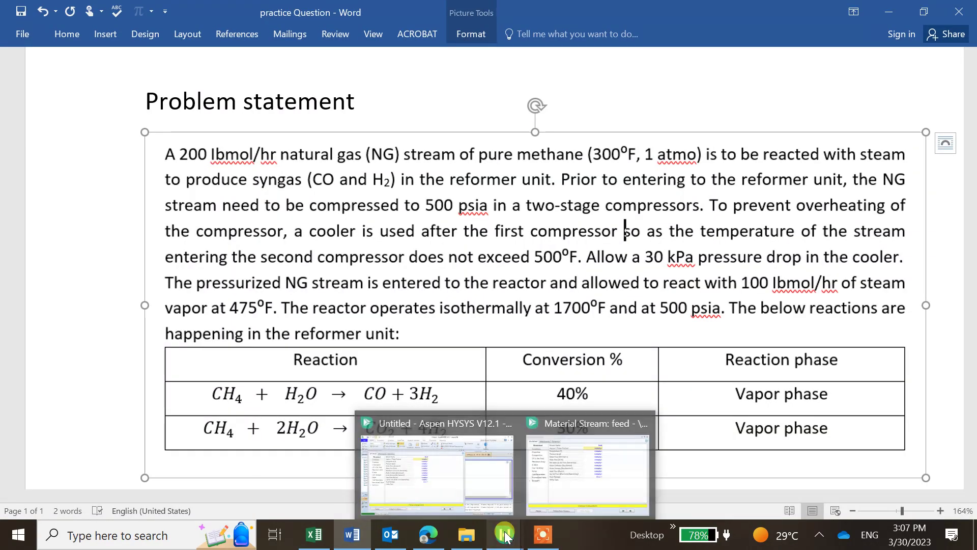
click(568, 481)
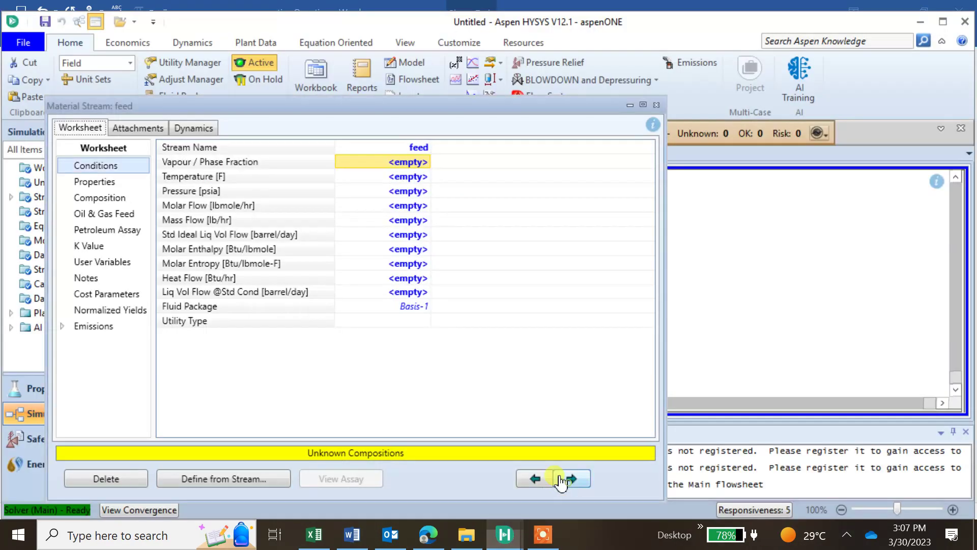
click(398, 178)
text(300)
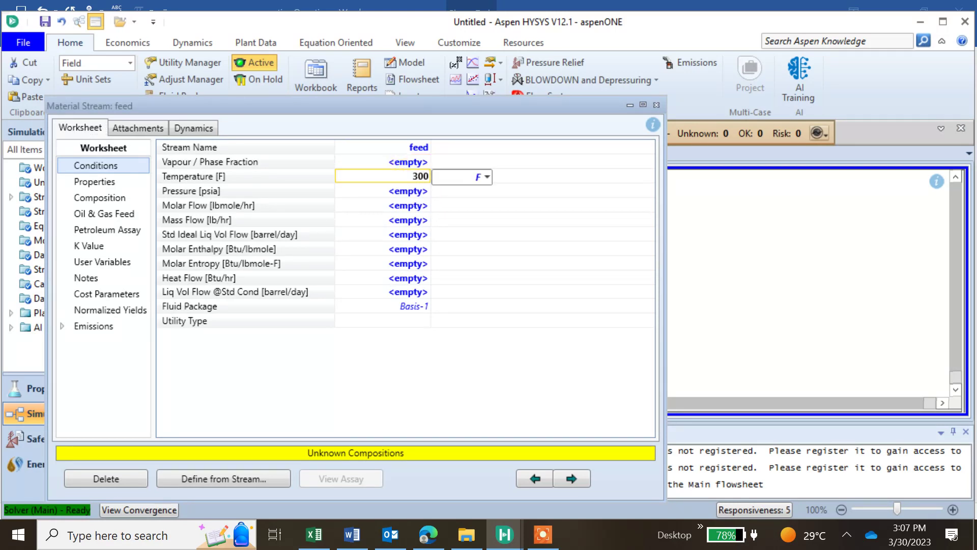
key(Return)
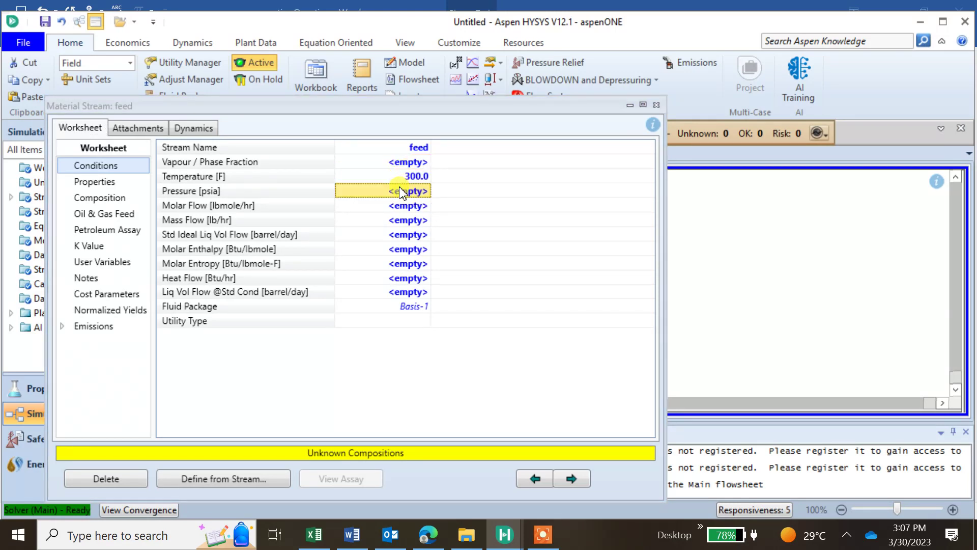
Step: Set the feed stream's pressure to 1 atm
text(1)
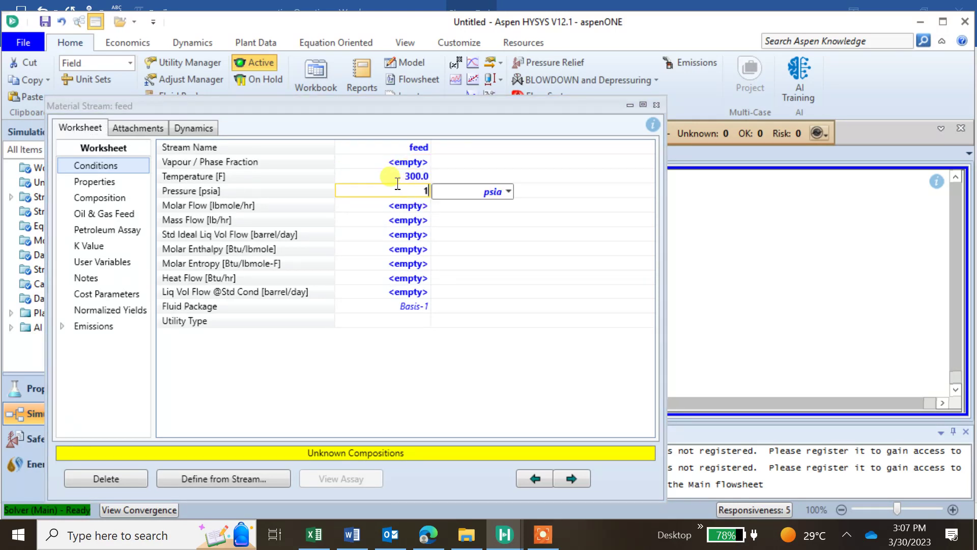
click(508, 191)
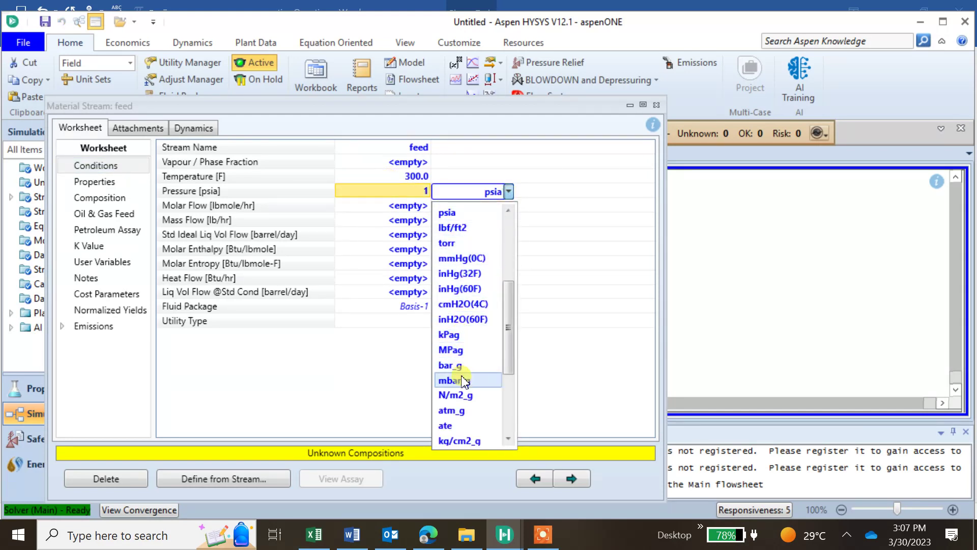
text(atm)
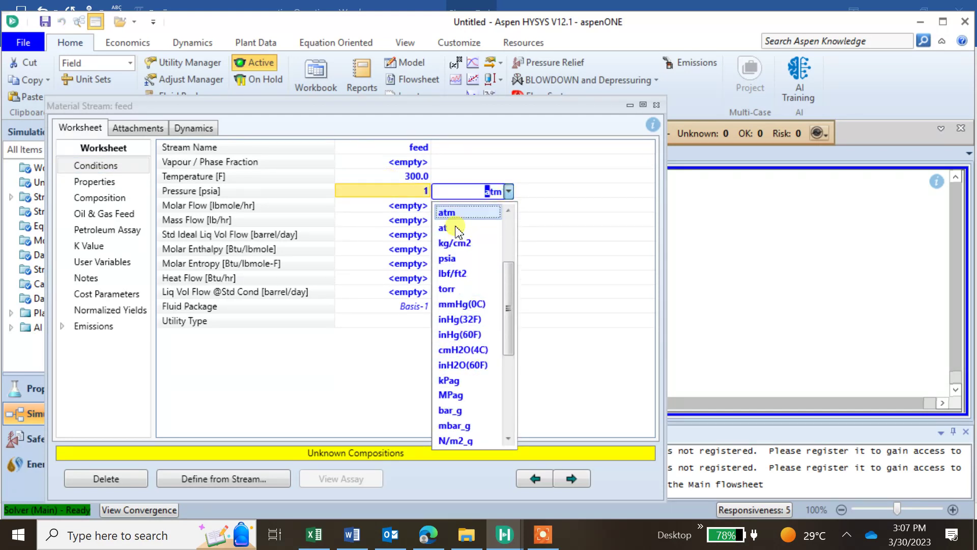
click(456, 217)
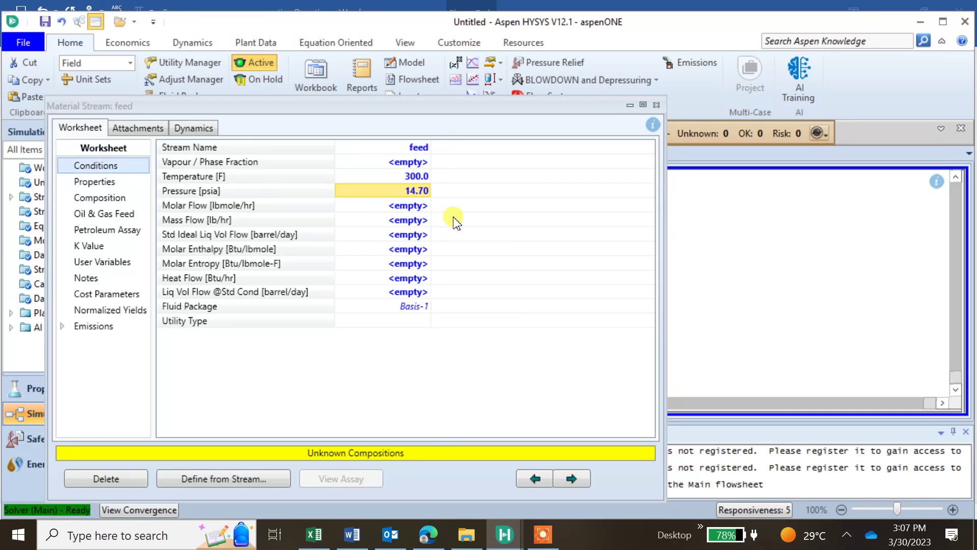
Step: Check the feed composition in the Word problem statement, return to Aspen HYSYS and set the feed's methane mole fraction to 1.0
click(82, 198)
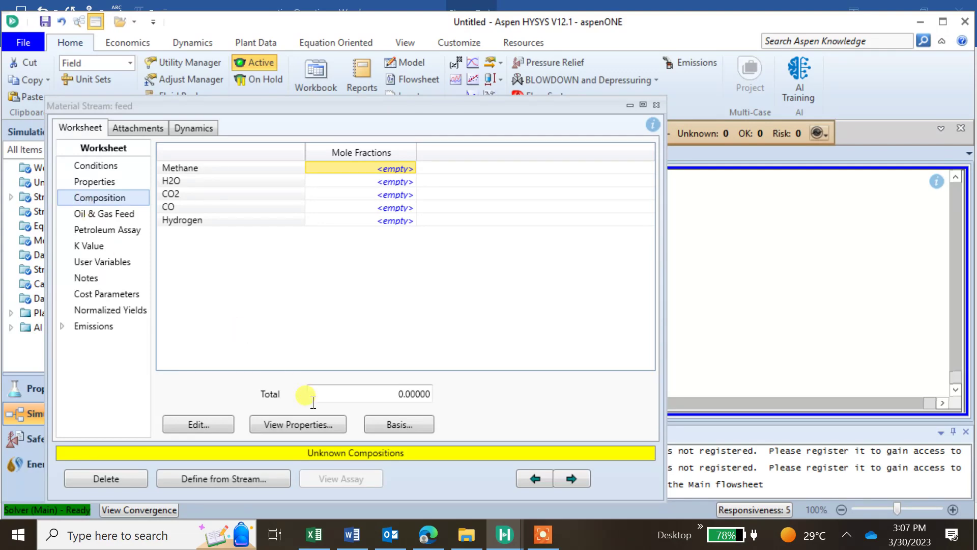
mouse_move(352, 535)
click(341, 481)
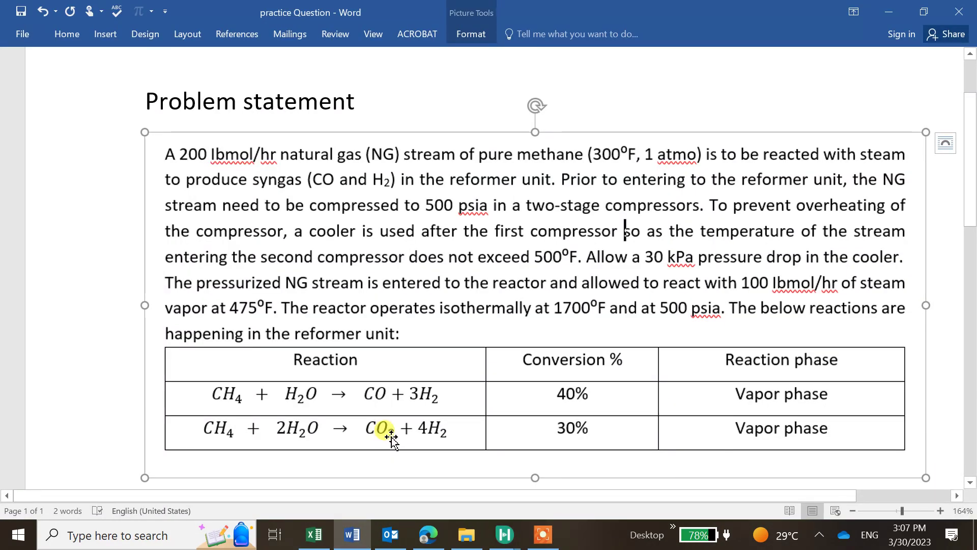
mouse_move(513, 541)
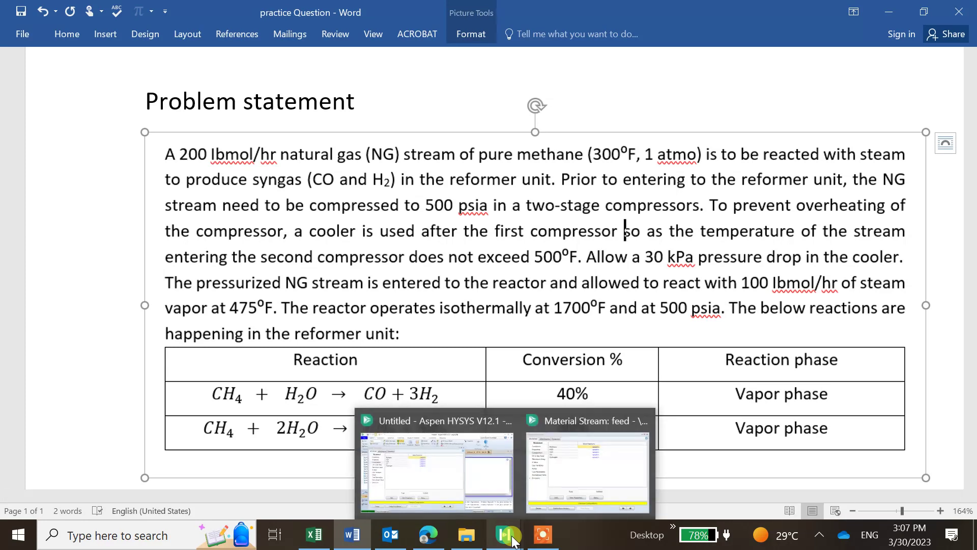
click(557, 470)
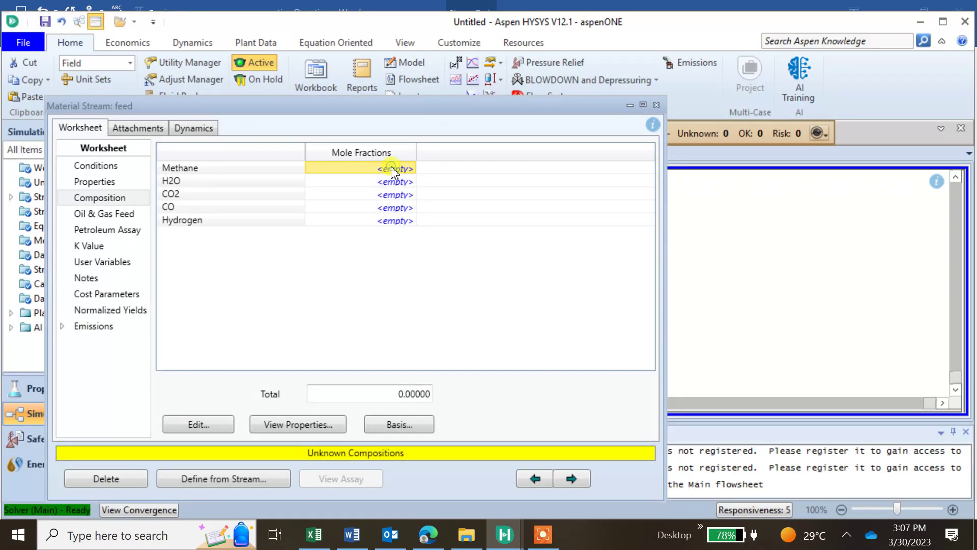
text(1.0)
key(Return)
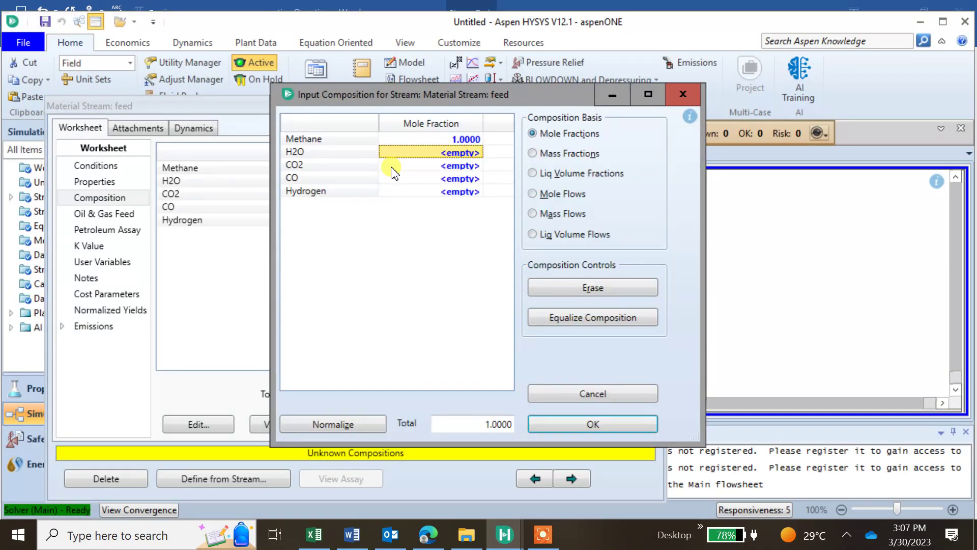
click(579, 424)
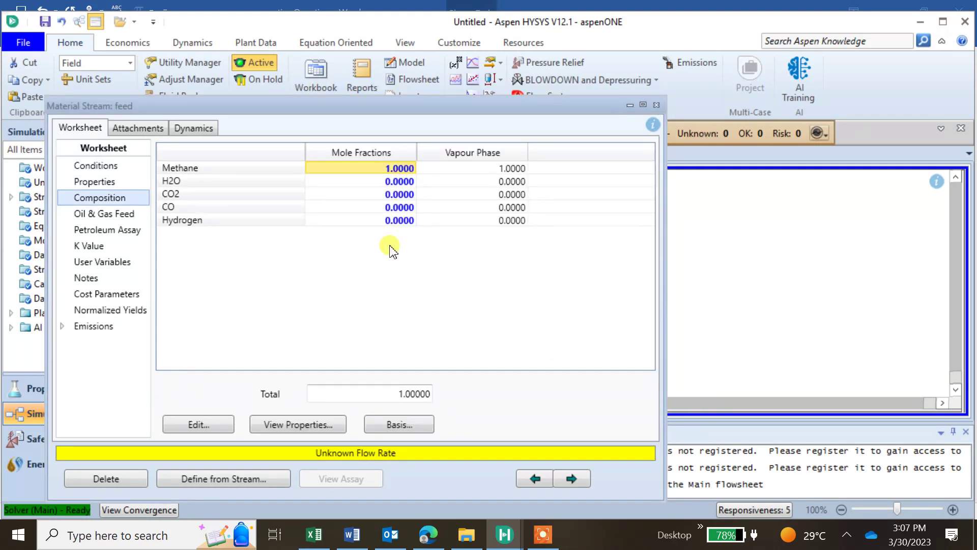
click(655, 105)
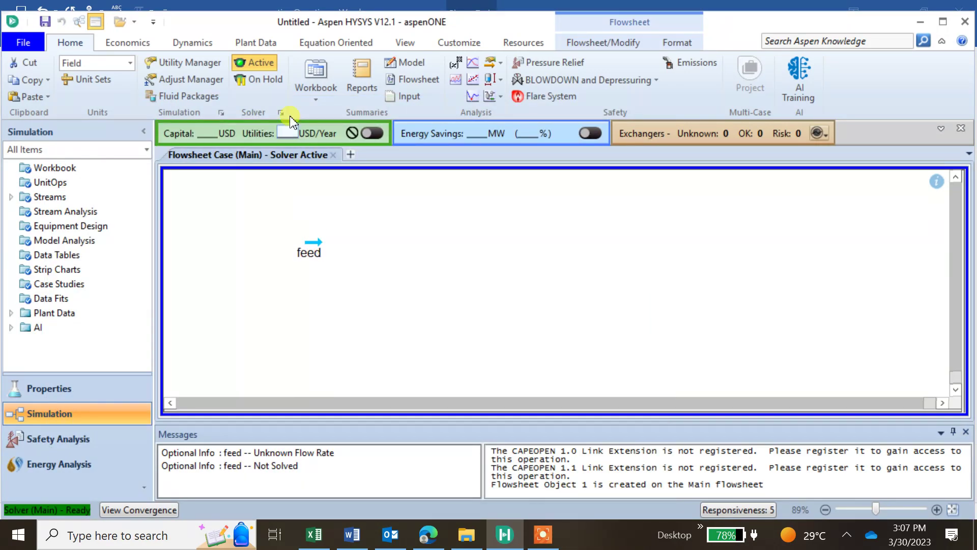
Step: Reopen the feed stream, check the flow in the Word problem statement, and back in Aspen HYSYS set the molar flow to 200 lbmole/hr
double_click(328, 251)
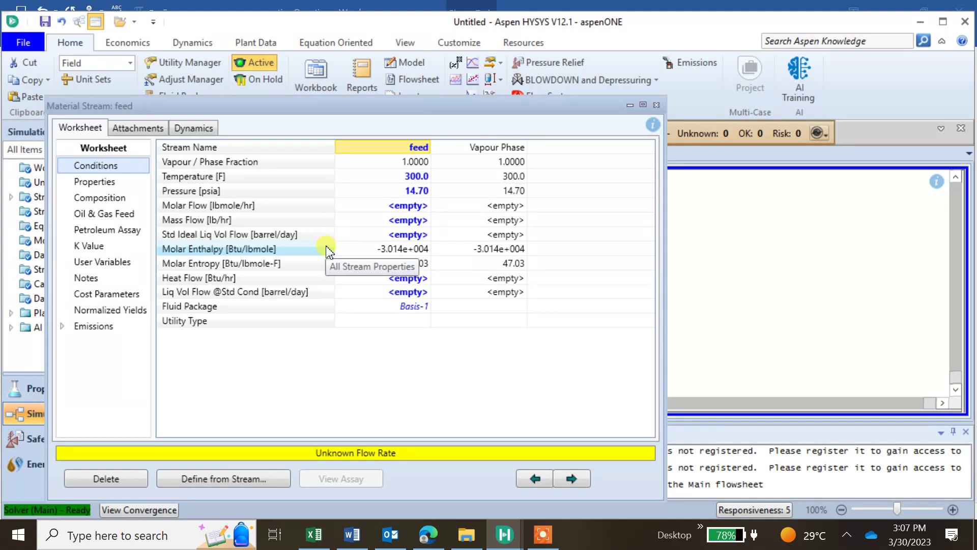
mouse_move(355, 544)
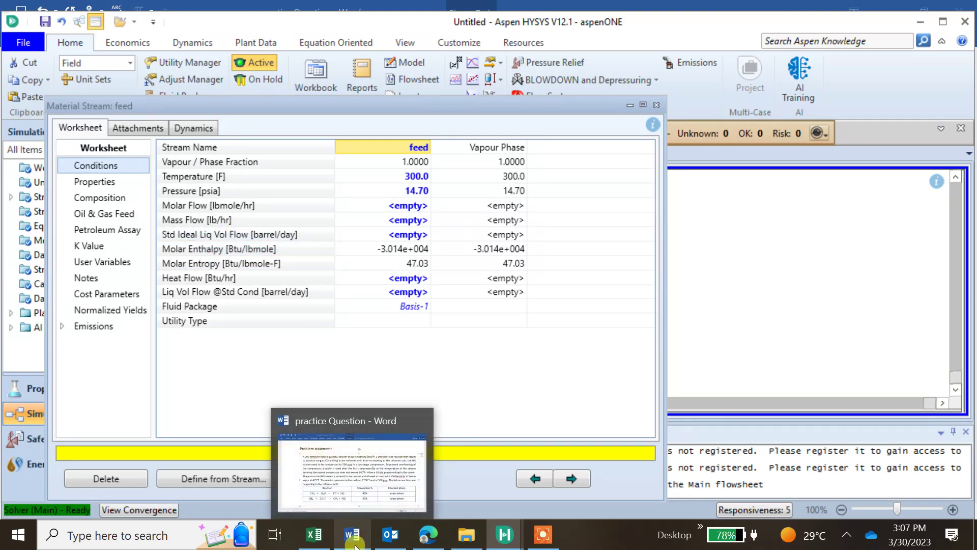
click(364, 484)
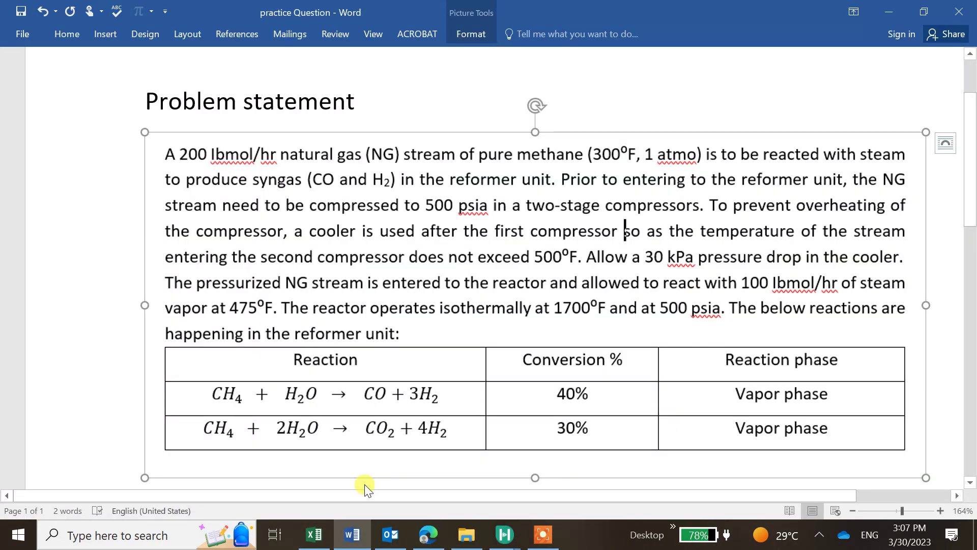
mouse_move(496, 544)
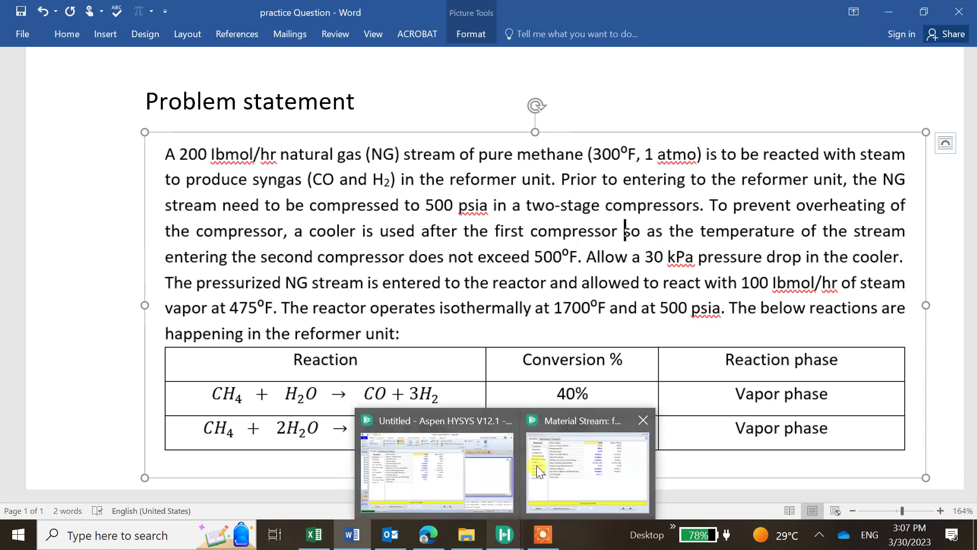
click(438, 474)
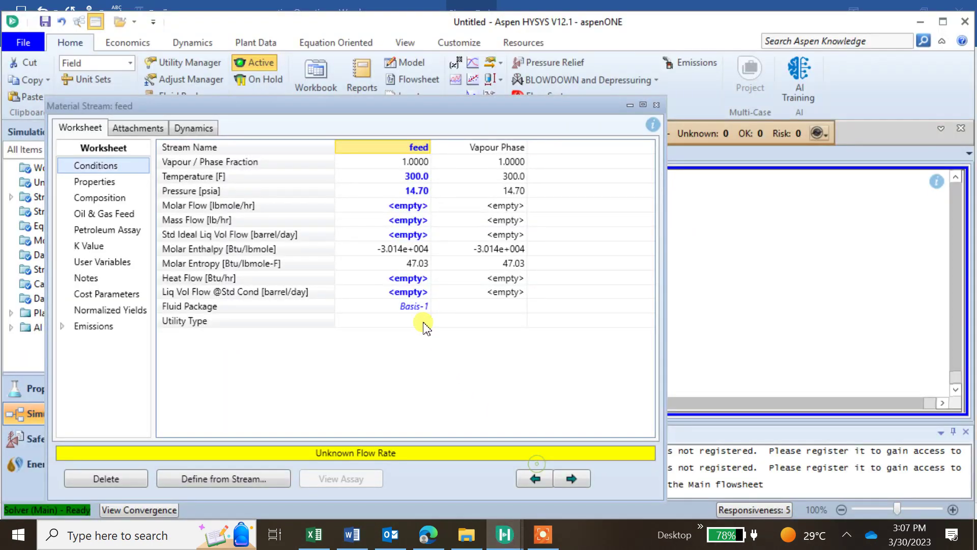
click(401, 208)
text(200)
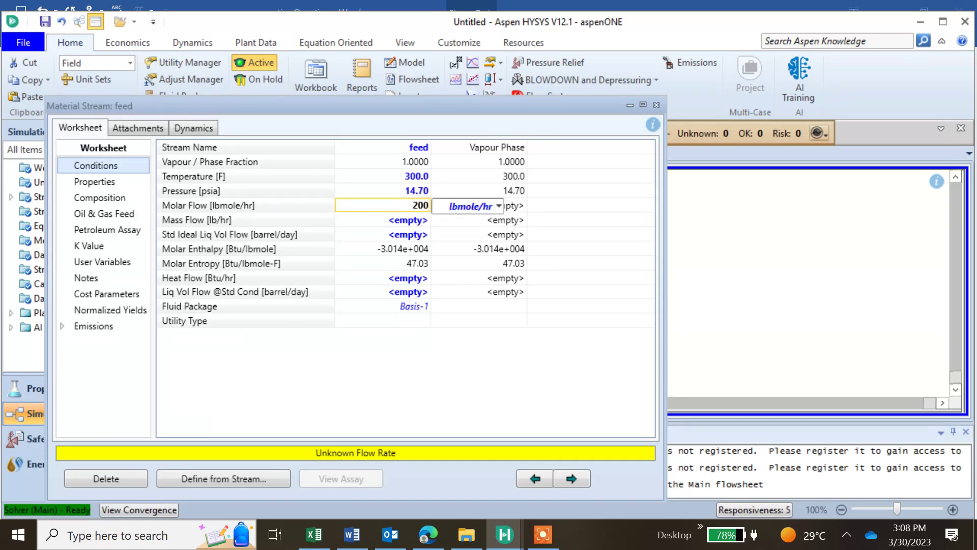
key(Return)
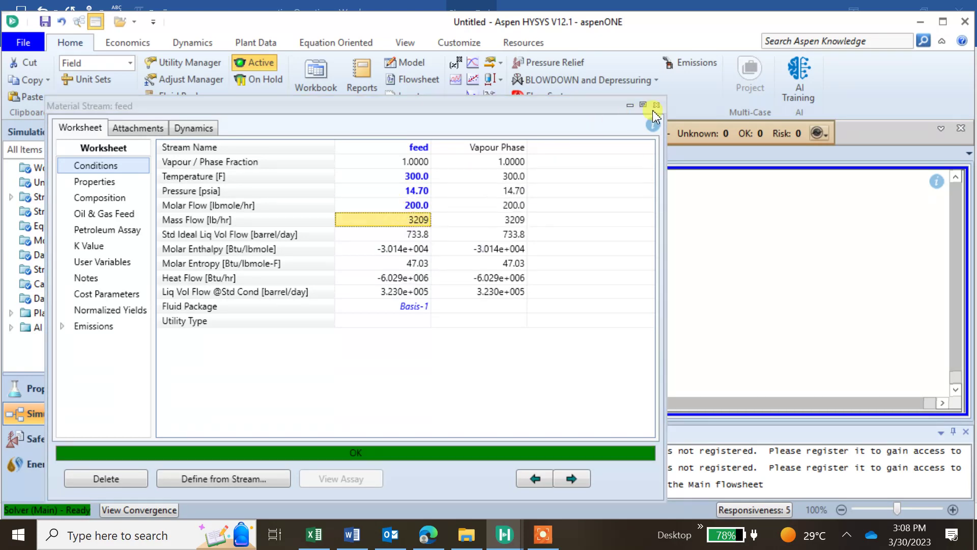
click(658, 108)
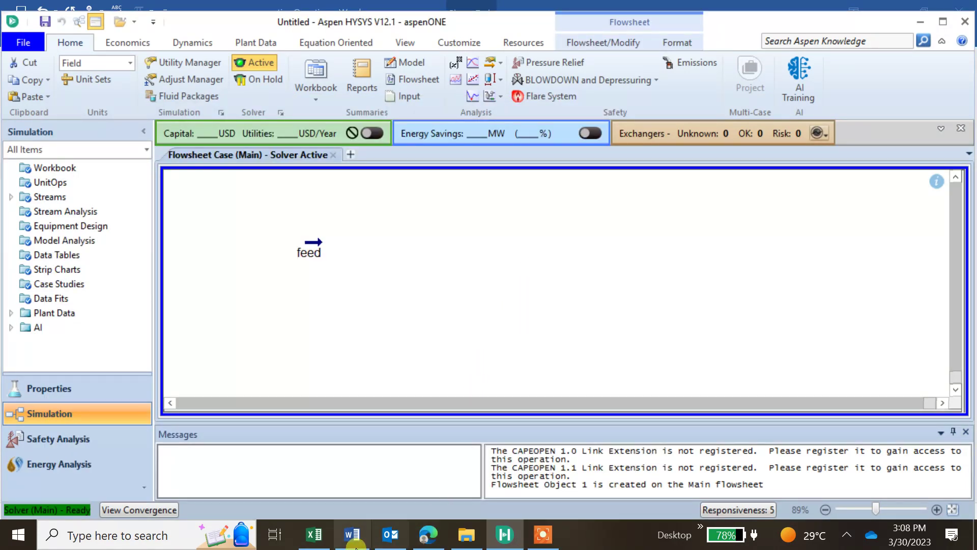
Step: Switch to Word and read the compression and cooling requirements in the problem statement
mouse_move(352, 543)
click(367, 484)
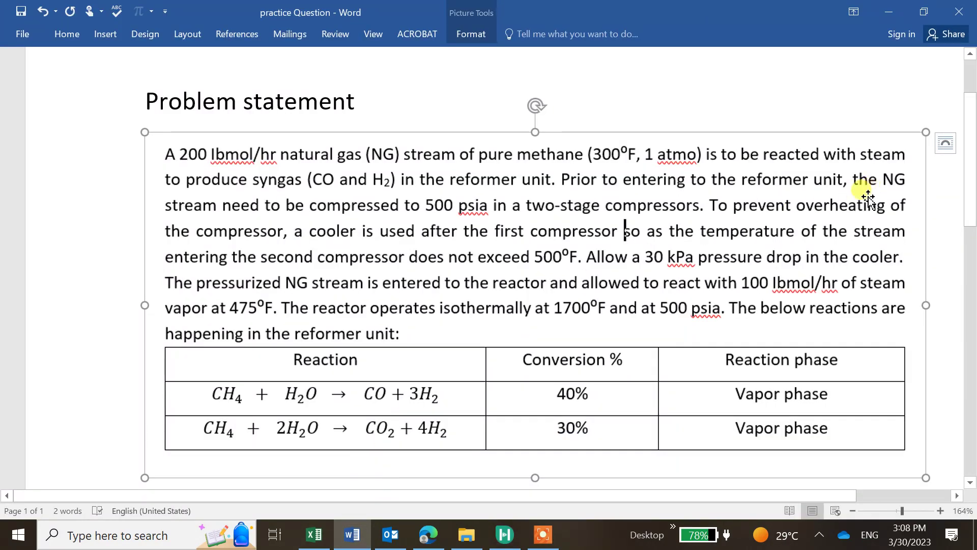
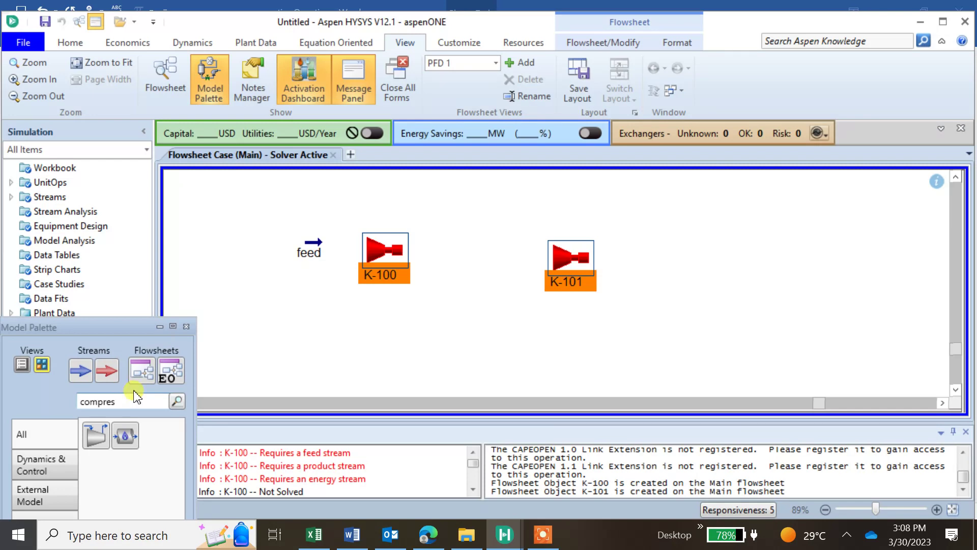
Step: Find the cooler in the model palette, place it between compressors K-100 and K-101, and close the palette
key(BackSpace)
key(BackSpace)
key(BackSpace)
key(BackSpace)
key(BackSpace)
key(BackSpace)
key(BackSpace)
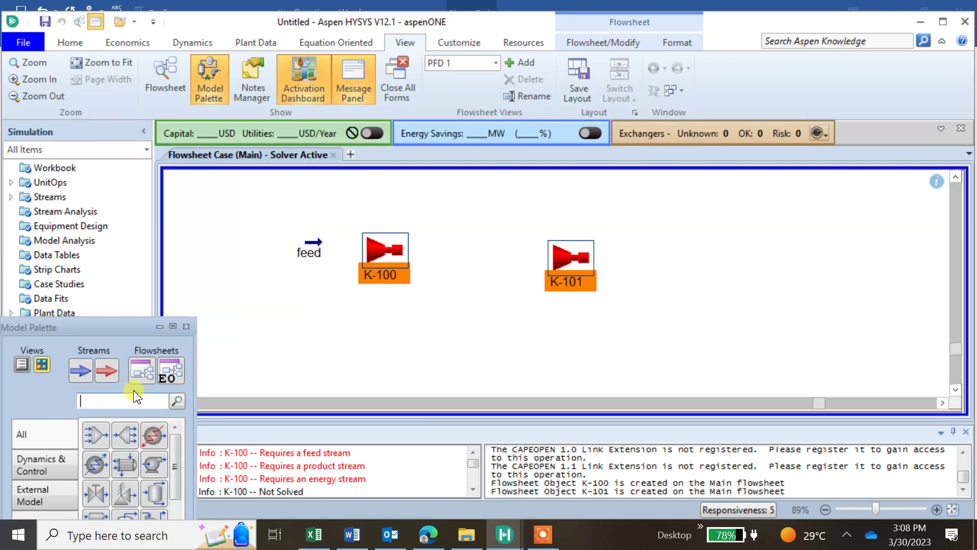
text(coo)
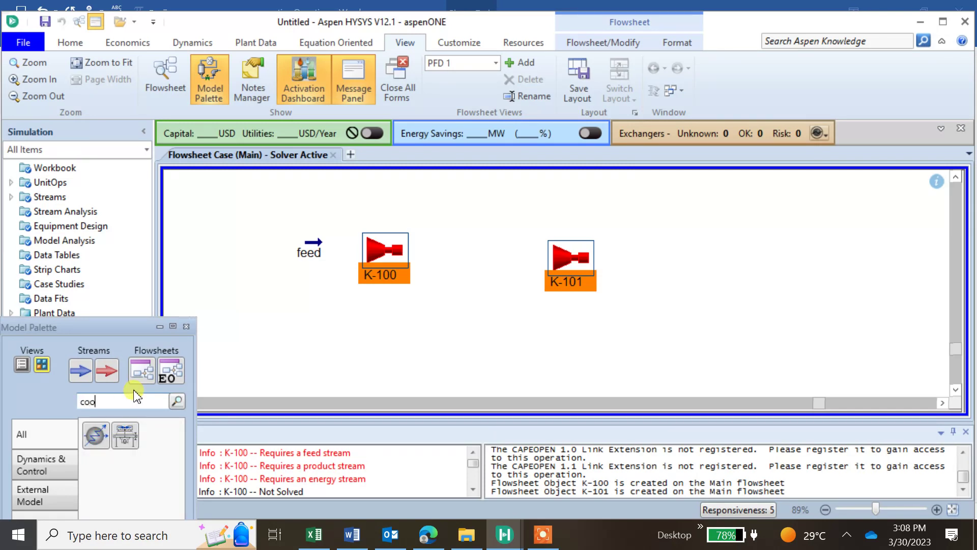
click(96, 435)
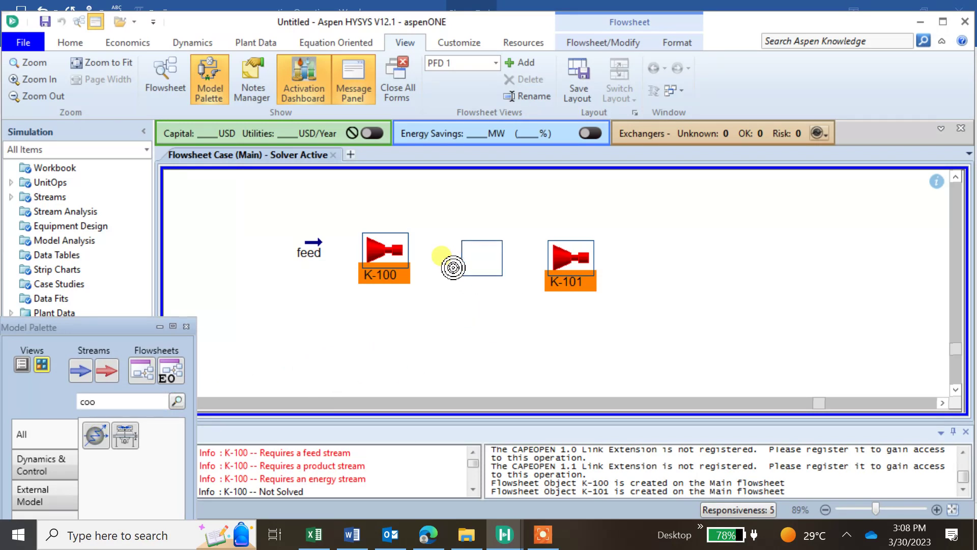
click(452, 268)
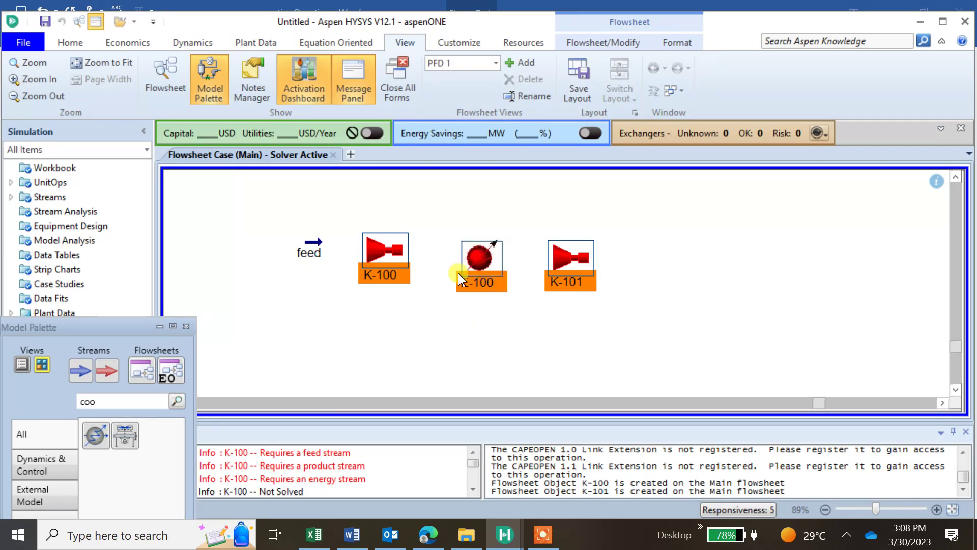
click(187, 326)
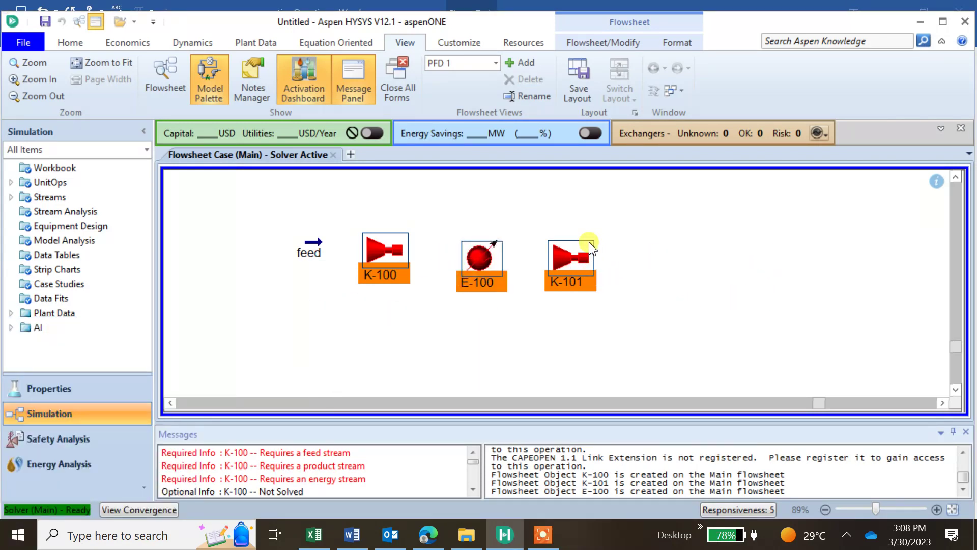
click(616, 275)
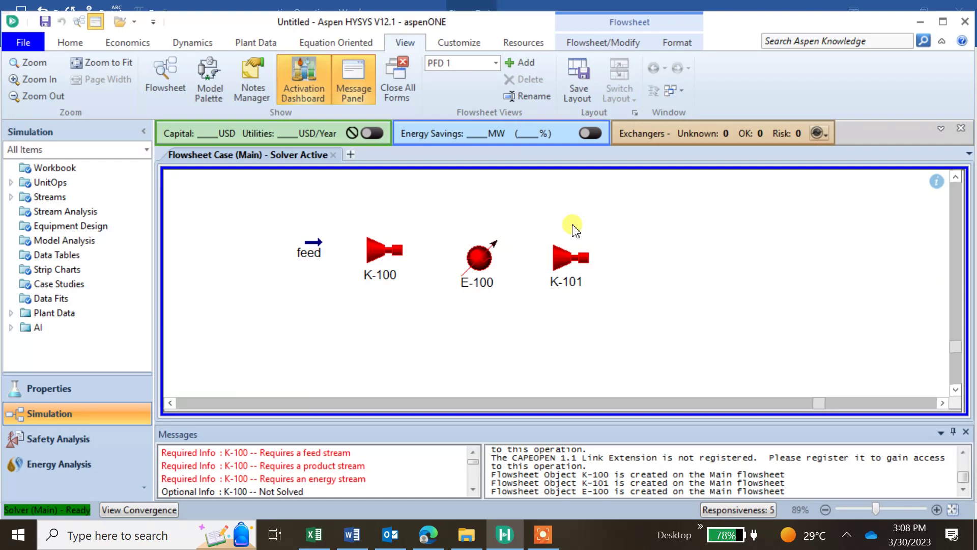
Step: Connect compressor K-100 with feed as inlet, Q1 as energy stream and feed 1 as outlet, and close its window
double_click(395, 251)
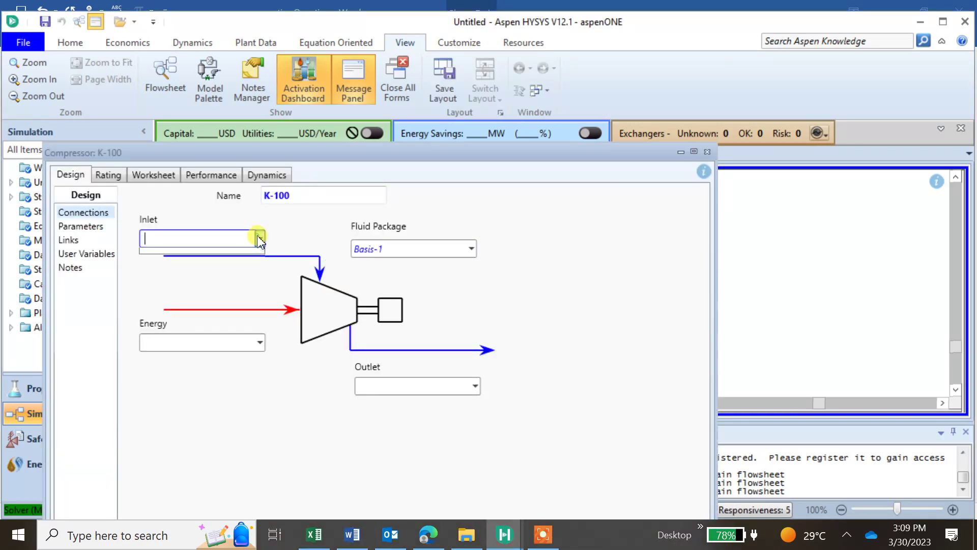
click(259, 238)
click(244, 262)
click(200, 341)
text(Q)
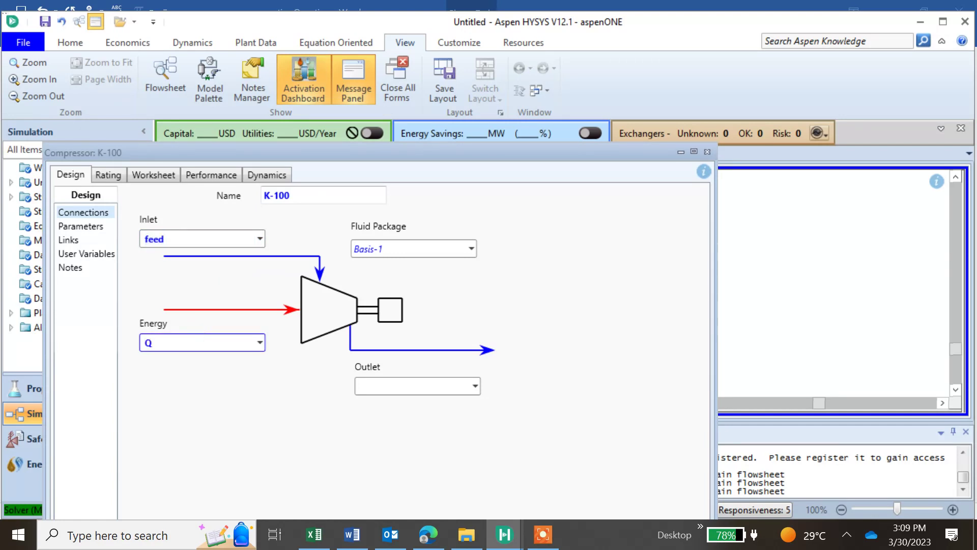
text(1)
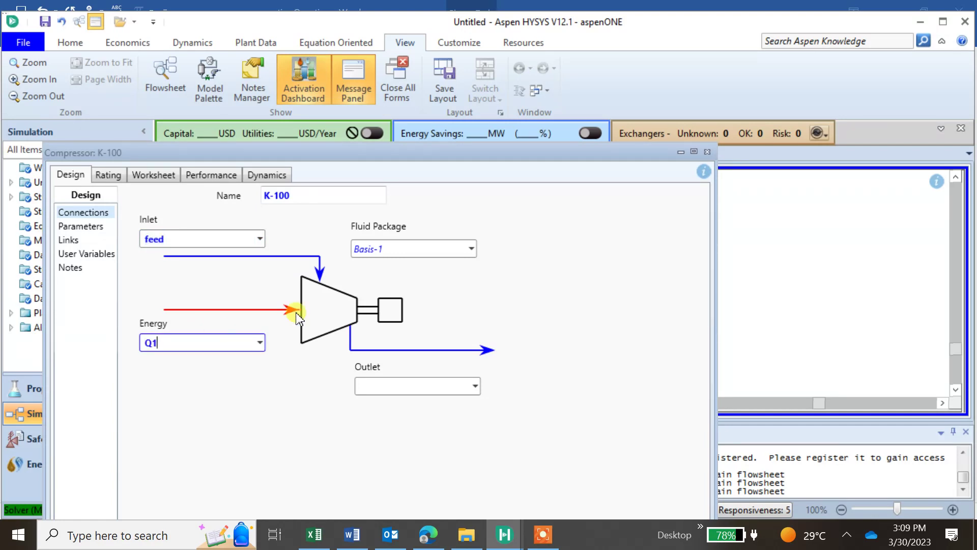
click(396, 385)
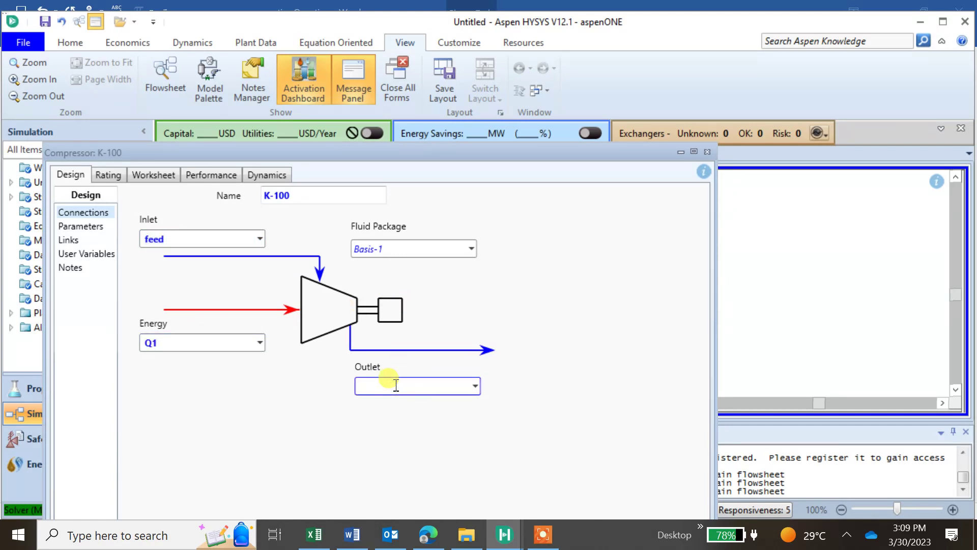
text(feed 1)
click(407, 442)
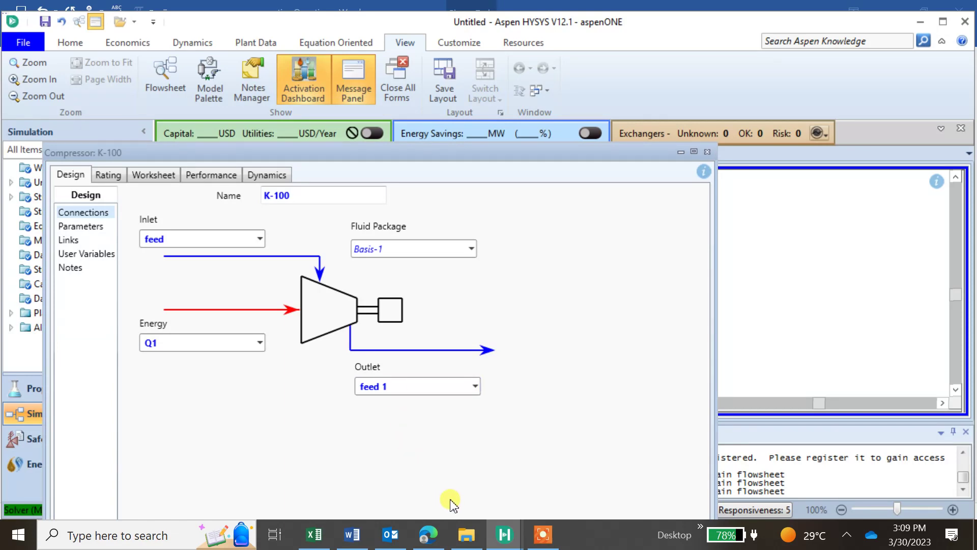
click(707, 152)
click(668, 281)
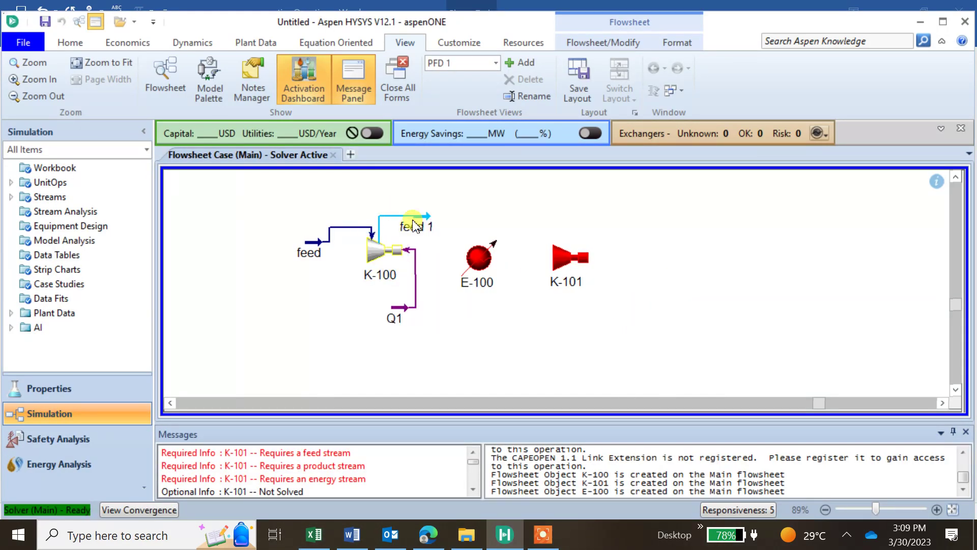
mouse_move(426, 221)
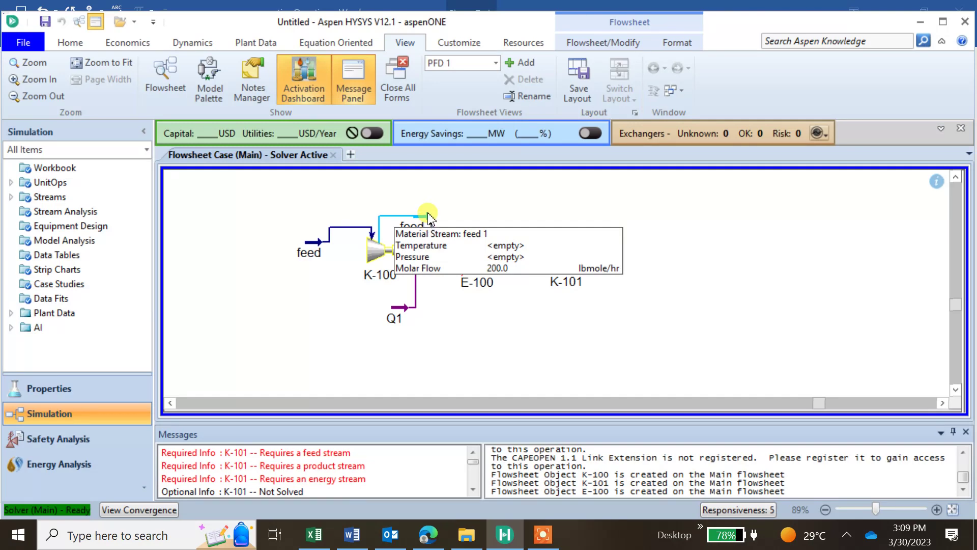
mouse_move(355, 233)
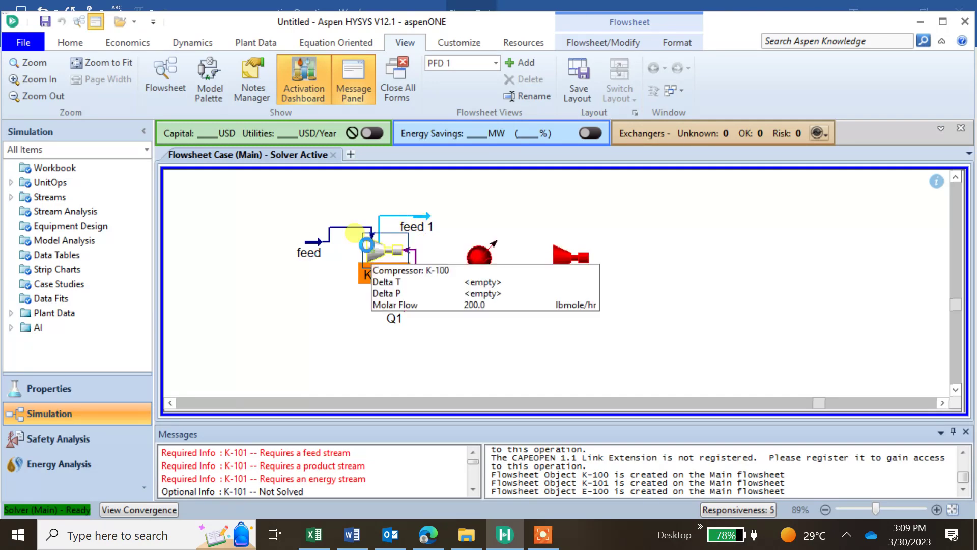
drag(316, 148, 351, 15)
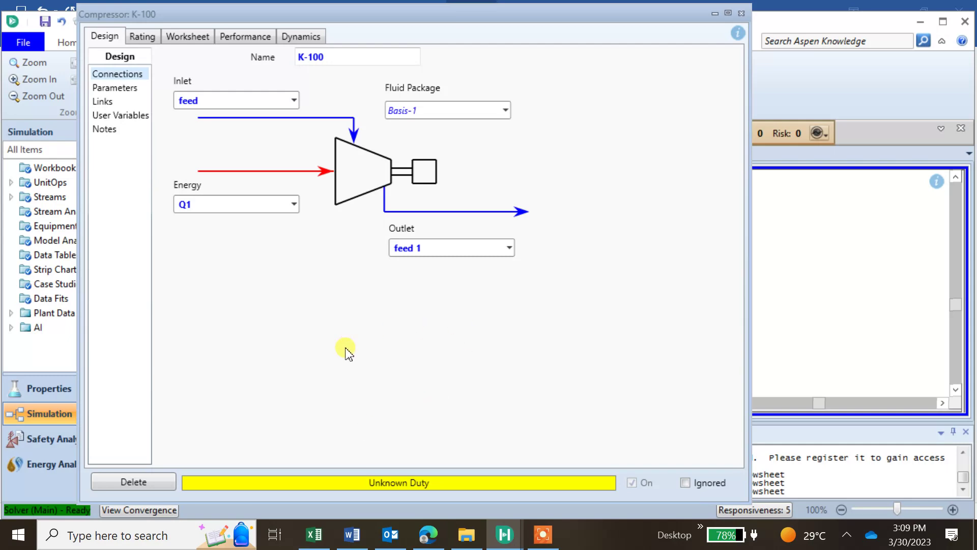
click(742, 15)
Step: Set the pressure of stream feed 1 to 250 psia and close its window
click(423, 215)
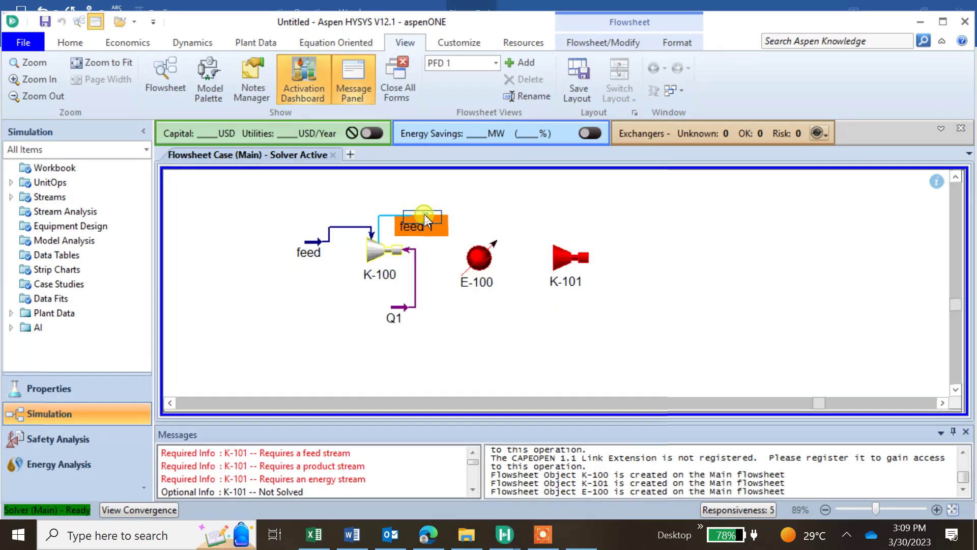
double_click(423, 214)
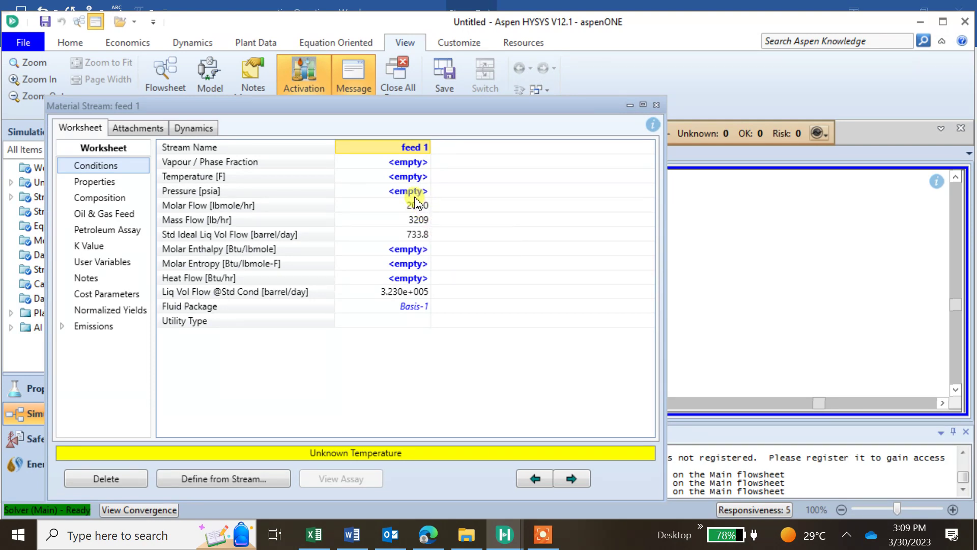
click(413, 191)
text(25)
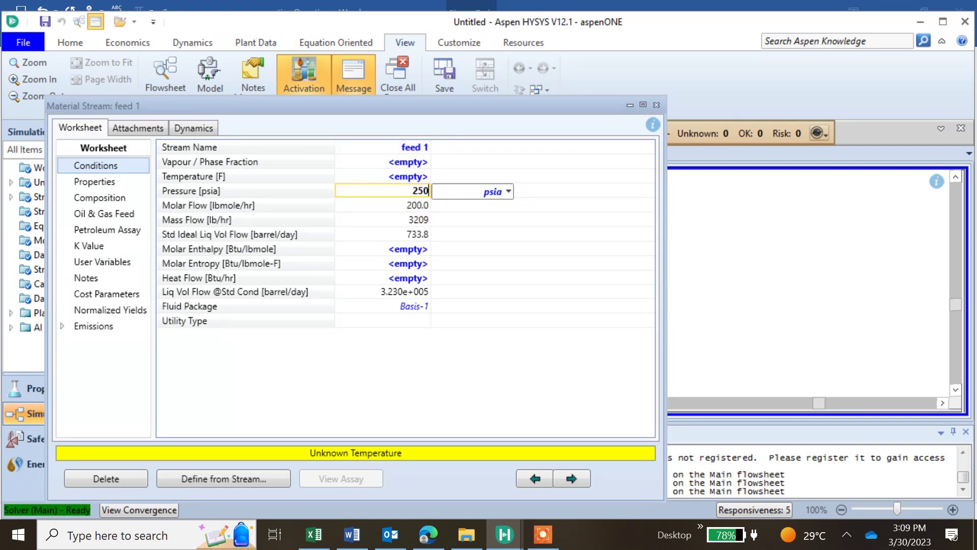
text(0)
key(Return)
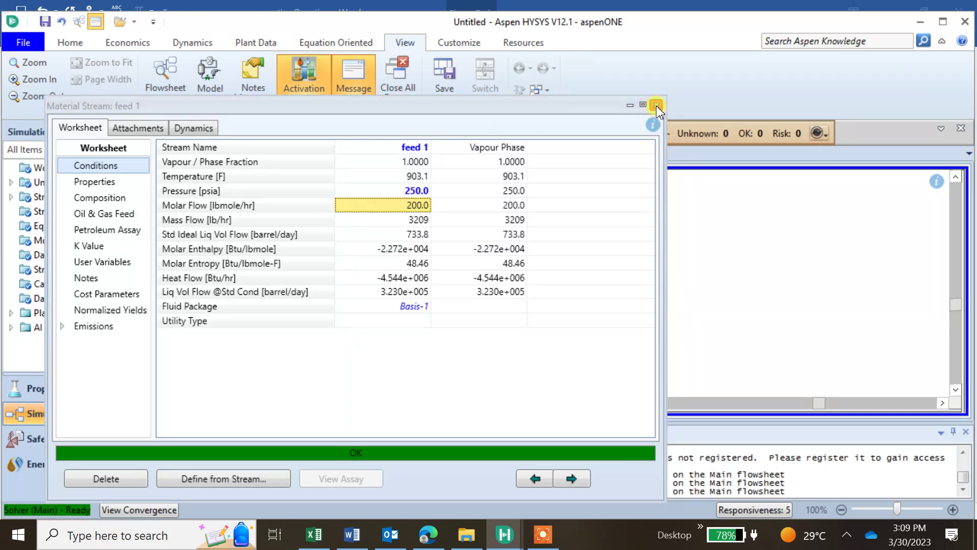
click(657, 105)
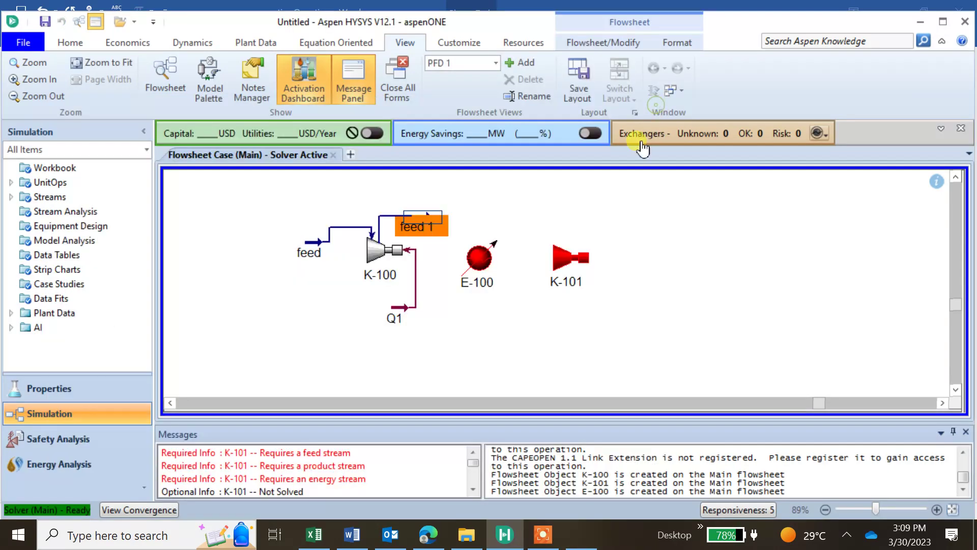
Step: Connect cooler E-100 with feed 1 as inlet, Q2 as energy stream and feed 2 as outlet, and close its window
double_click(474, 261)
click(276, 262)
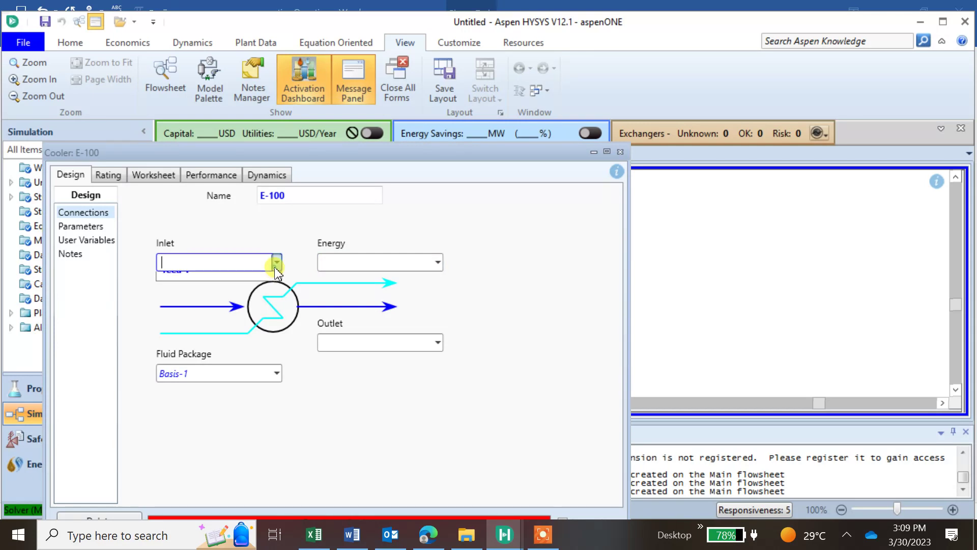
click(249, 284)
click(369, 261)
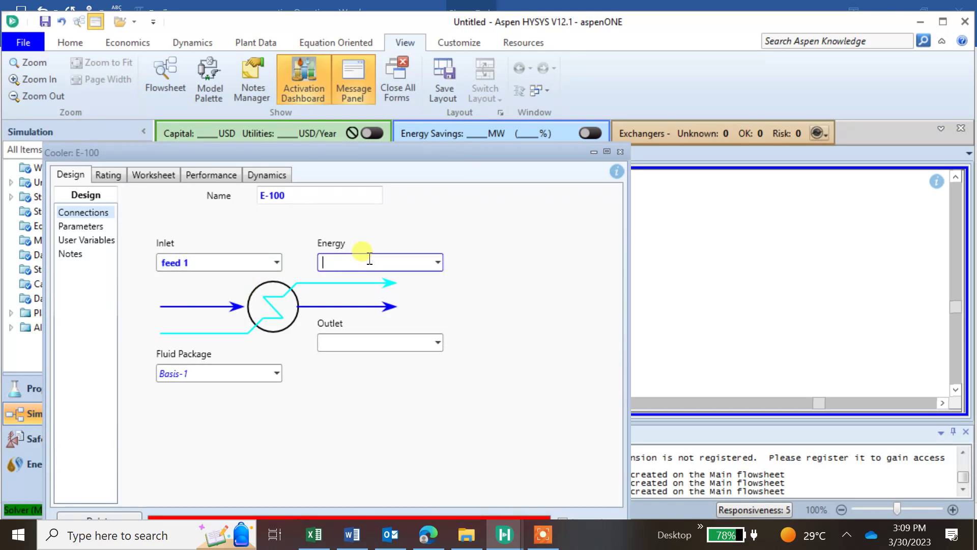
text(Q2)
key(Return)
click(366, 341)
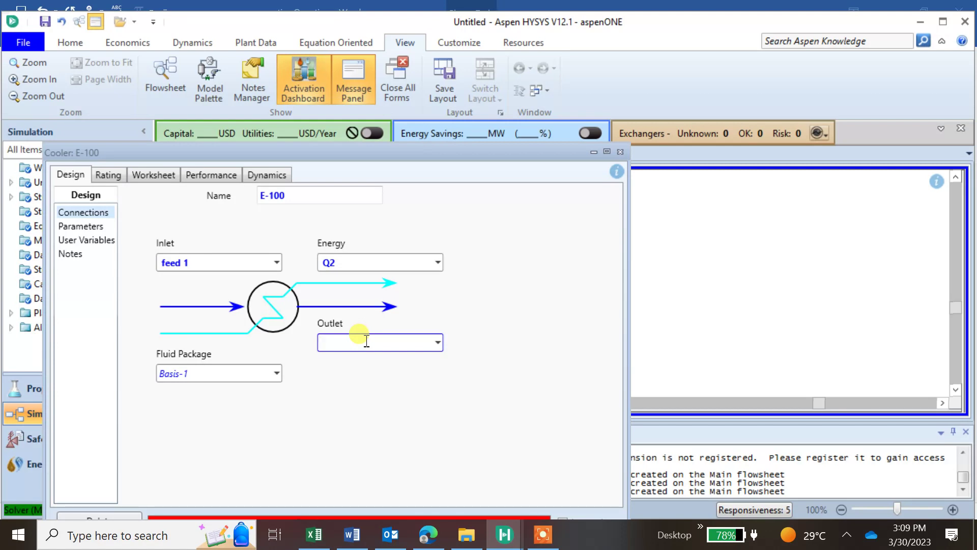
text(feed 2)
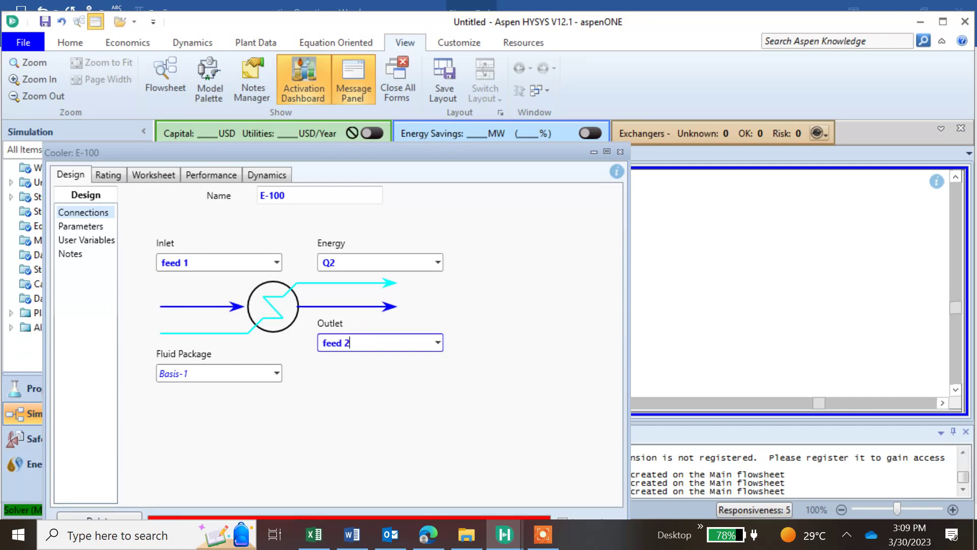
key(Return)
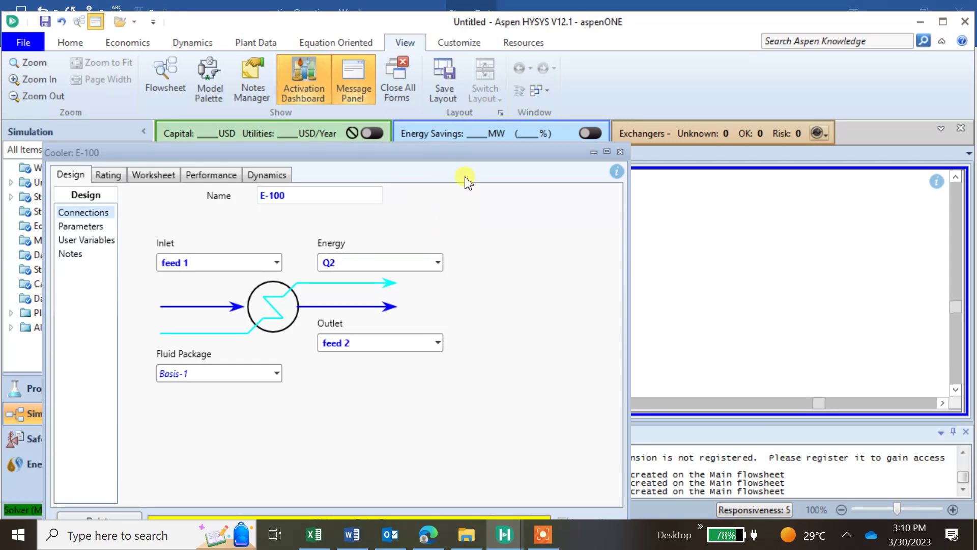
click(621, 151)
click(611, 279)
Step: Open stream feed 2 and set its temperature to 490 F
mouse_move(515, 311)
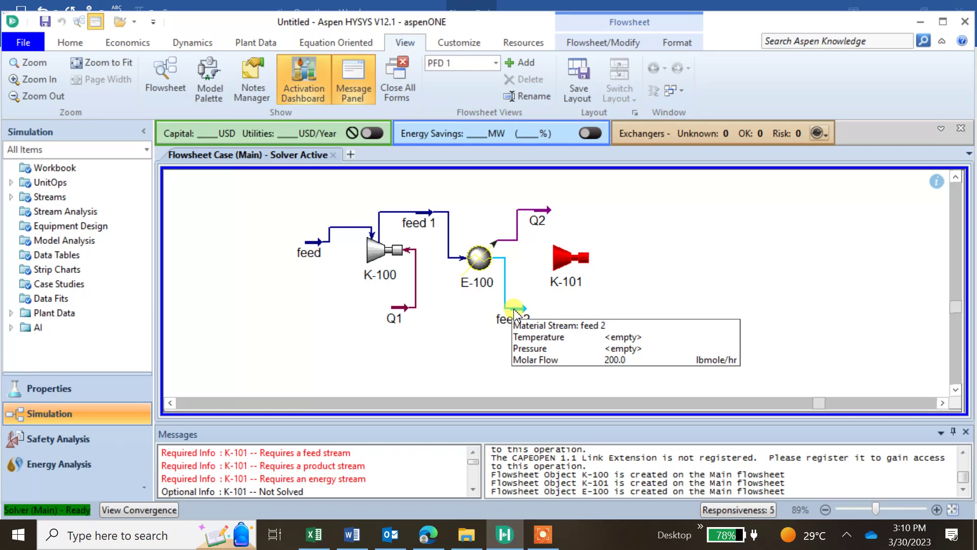
double_click(514, 308)
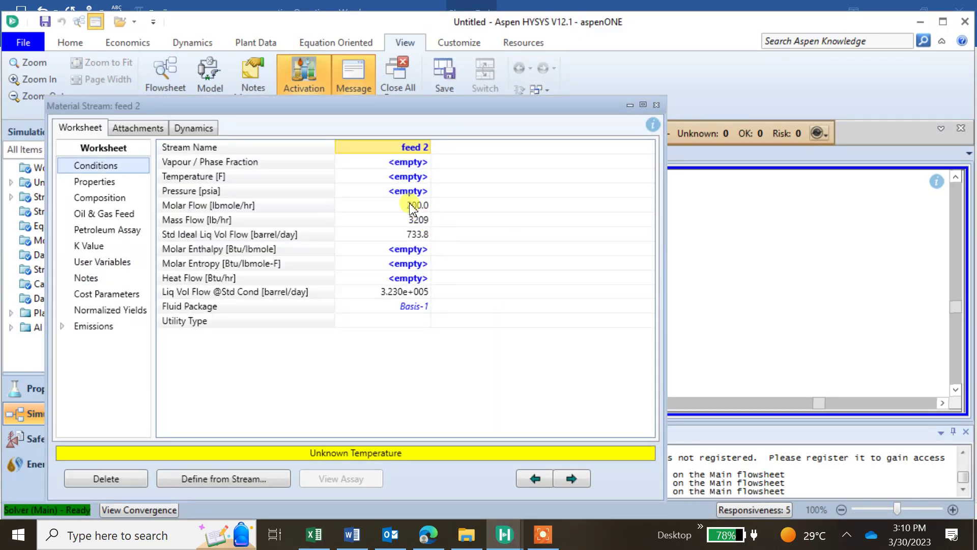
click(406, 177)
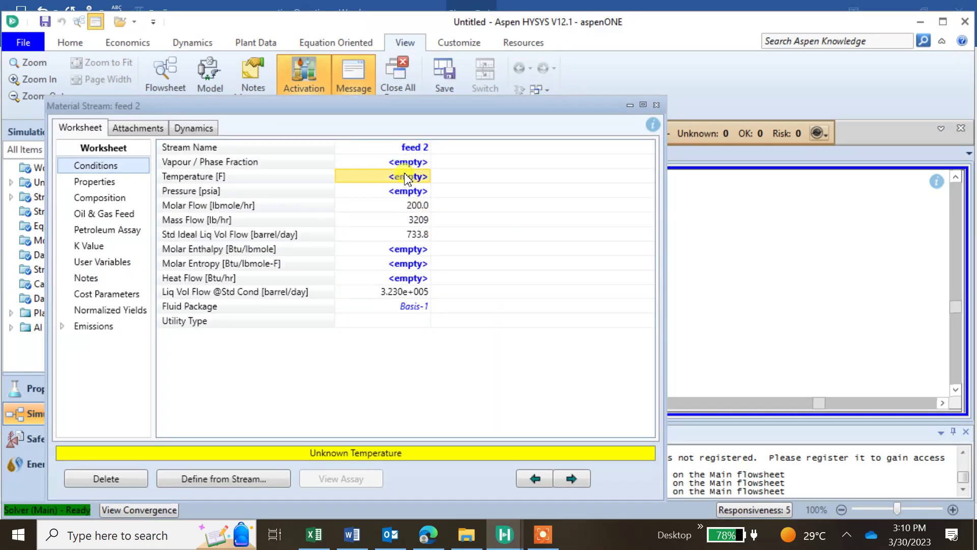
text(490)
key(Return)
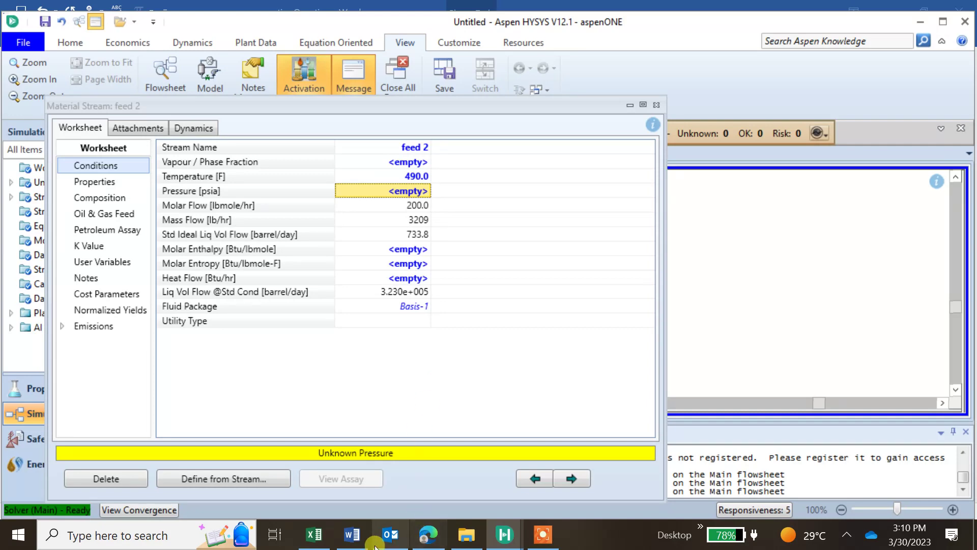
Step: Read the cooler requirements in the Word problem statement, return to Aspen HYSYS and close the feed 2 window
click(359, 535)
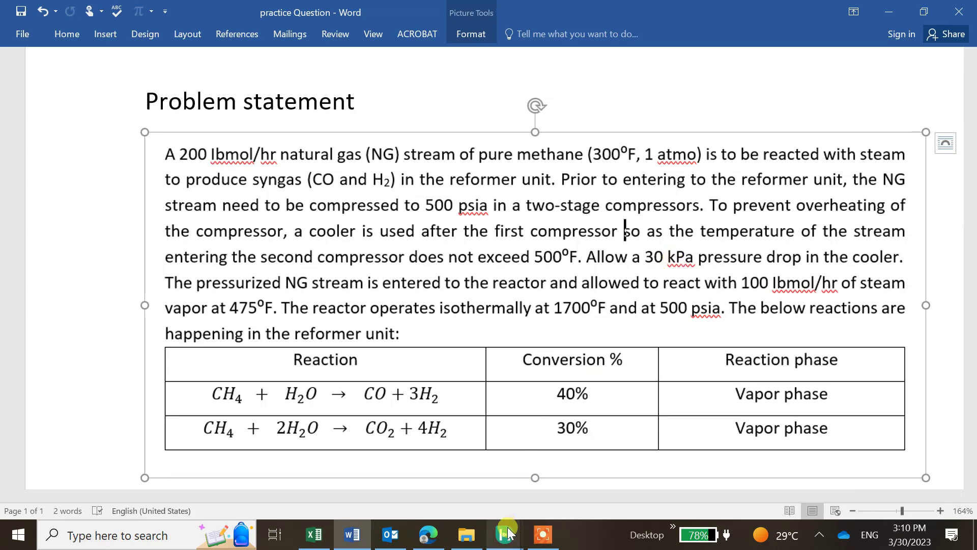
mouse_move(504, 534)
click(534, 462)
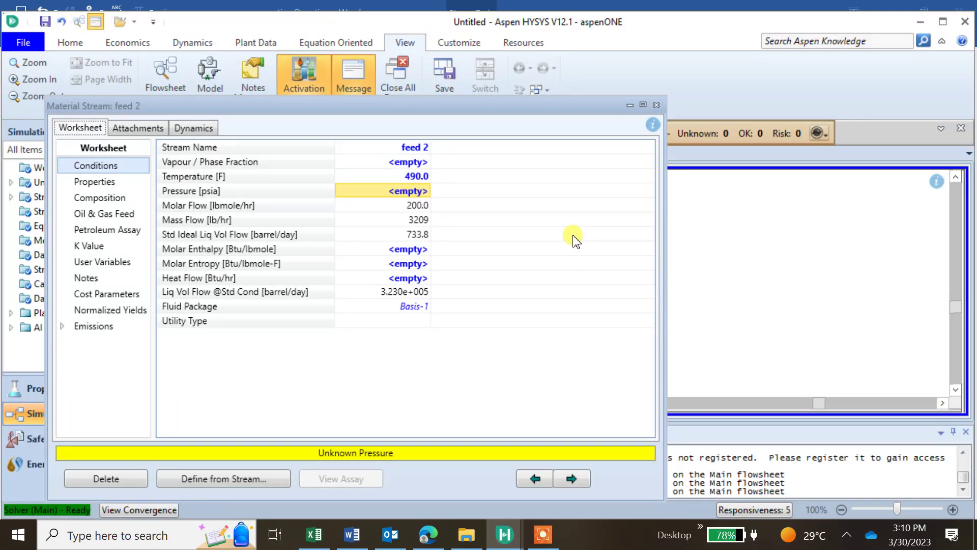
click(656, 104)
Step: Open the parameters of cooler E-100 and enter 50 psi as Delta P
double_click(487, 270)
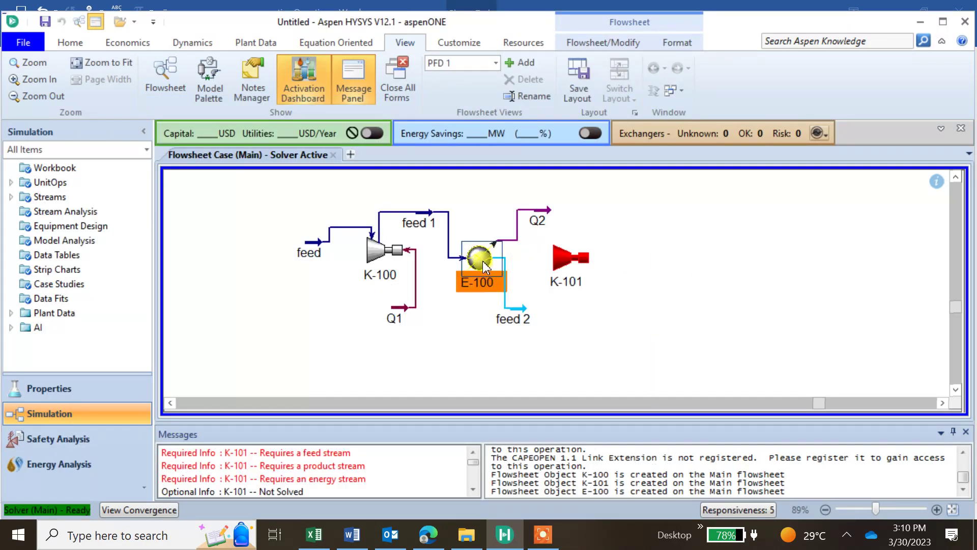
click(81, 229)
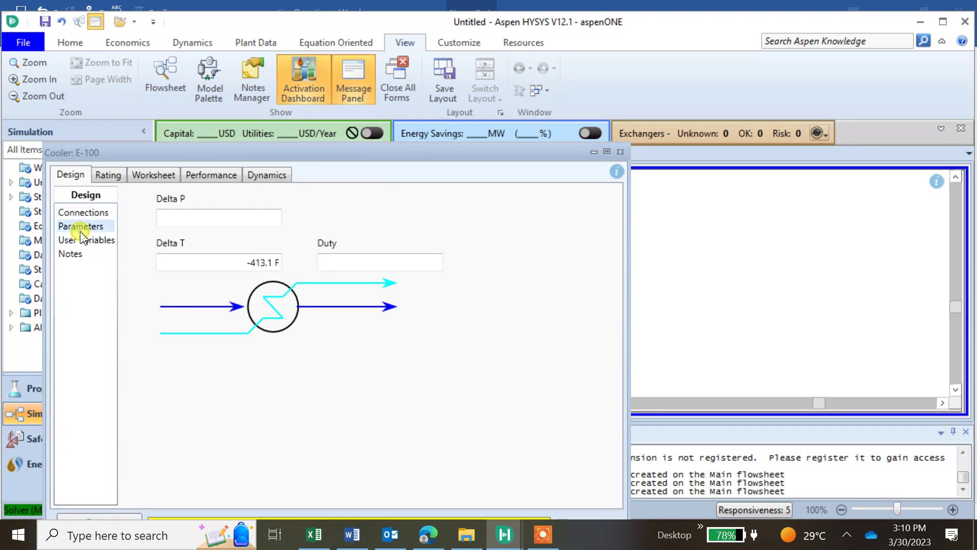
click(186, 217)
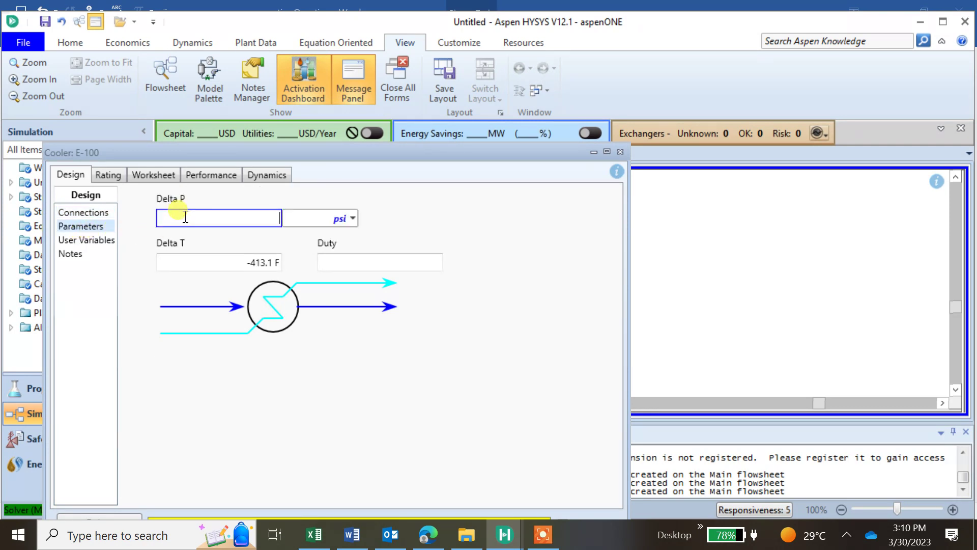
text(50)
Step: Recheck the cooler's pressure drop in Word, and back in Aspen HYSYS set E-100's Delta P to 30 psi and close its window
mouse_move(352, 533)
click(356, 499)
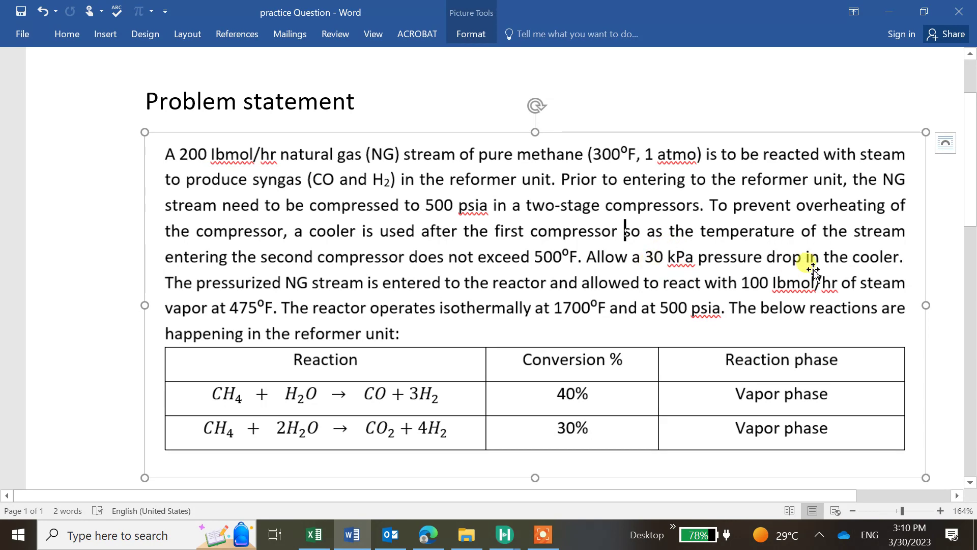
mouse_move(504, 534)
click(500, 463)
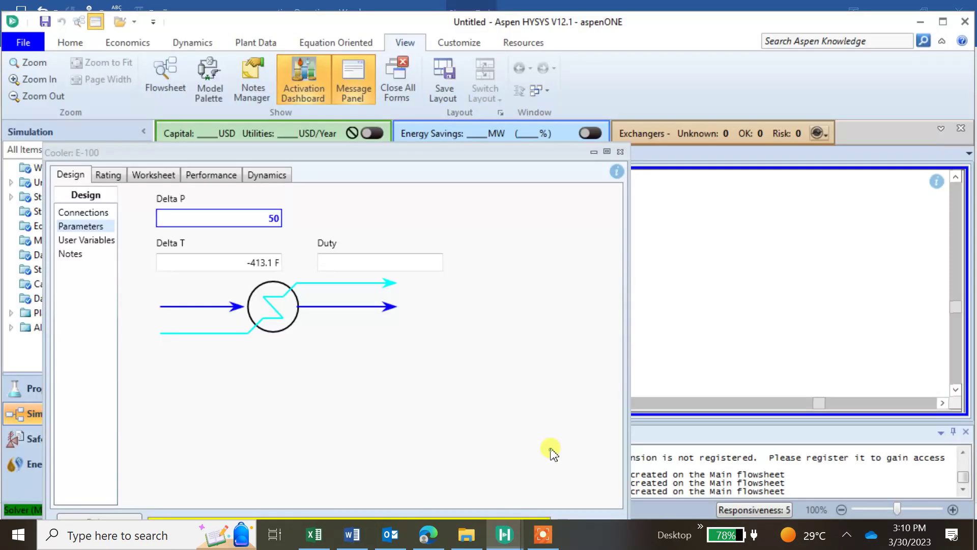
click(244, 218)
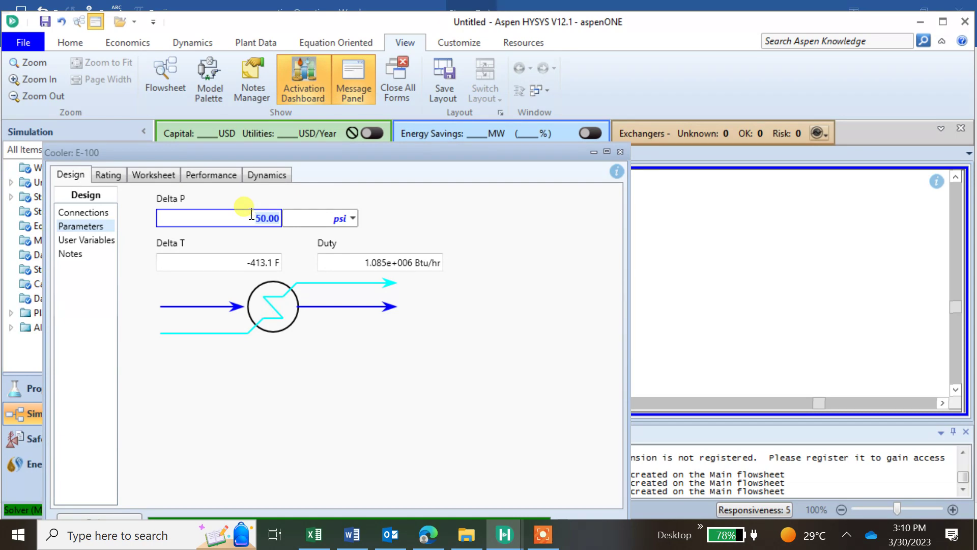
text(30)
key(Return)
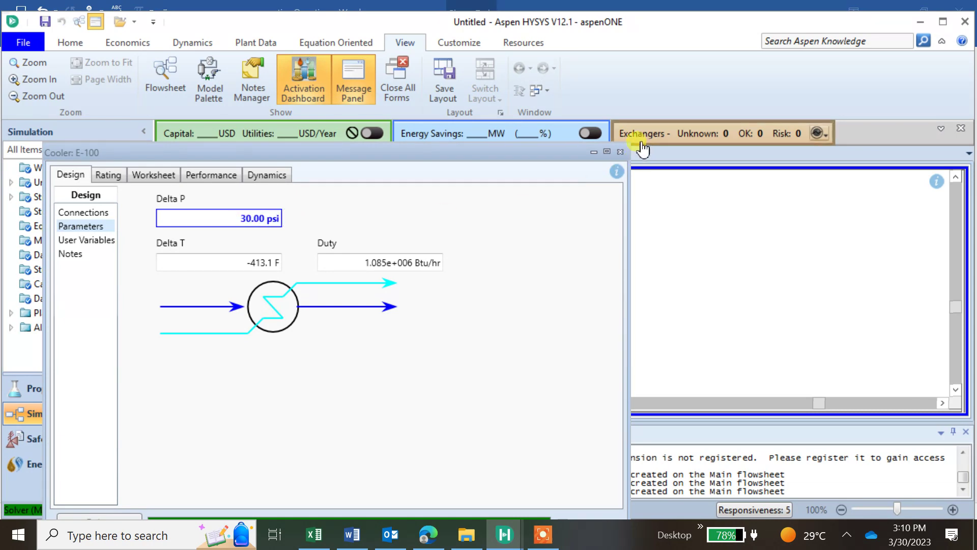
click(620, 151)
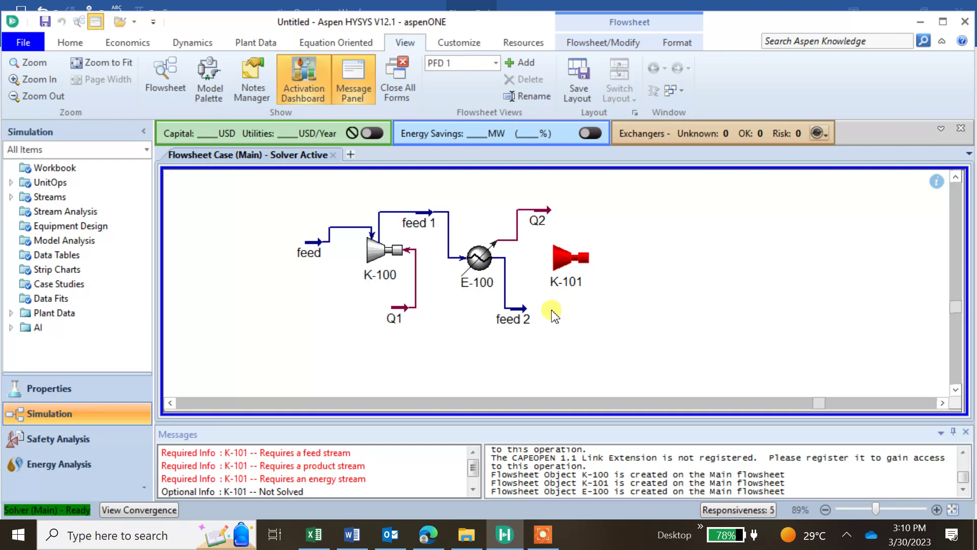
Step: Move compressor K-101 farther from the cooler and connect it with feed 2 as inlet, Q3 as energy stream and feed 4 as outlet
click(570, 254)
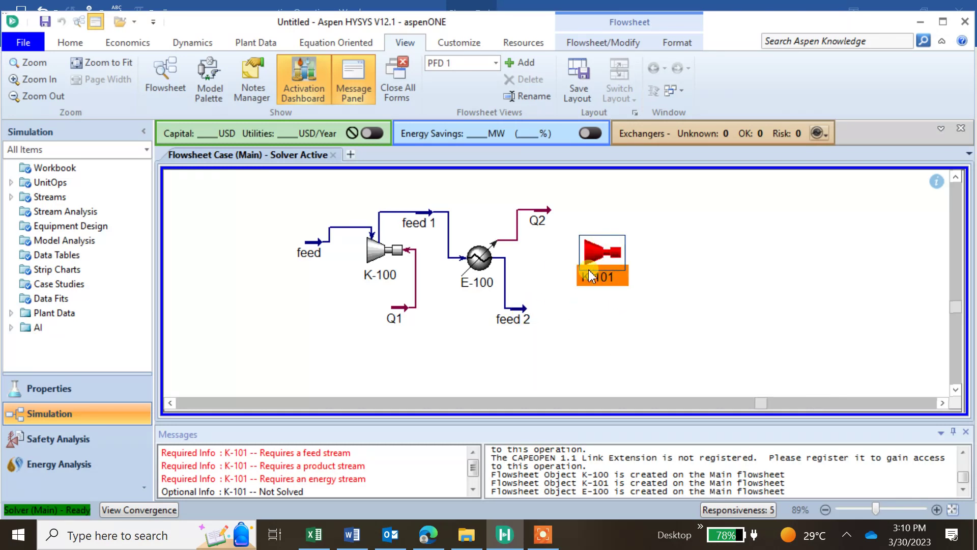
double_click(602, 254)
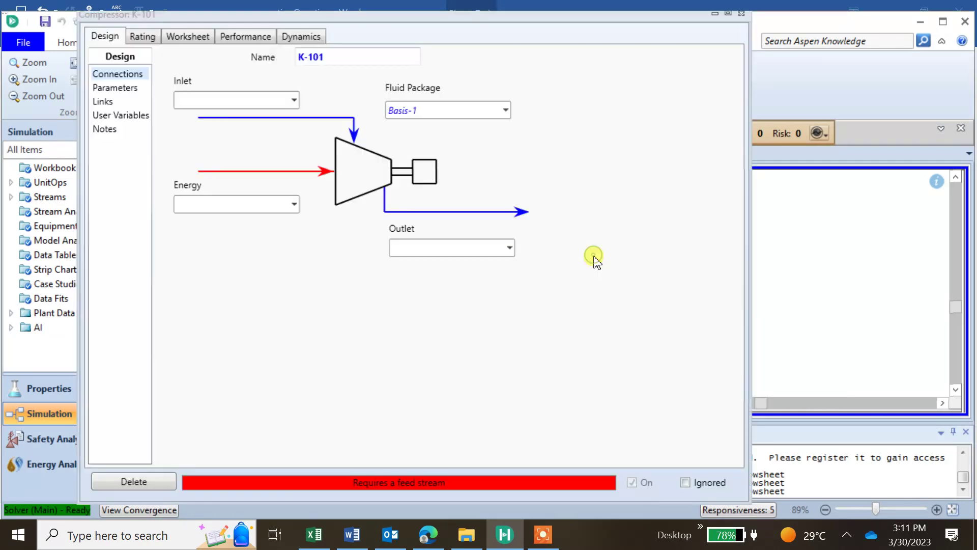
click(294, 203)
click(248, 198)
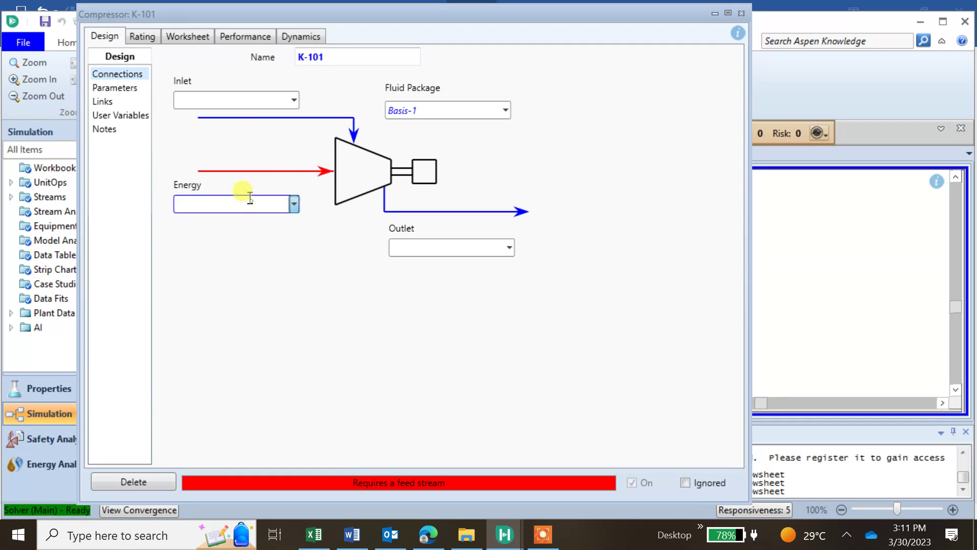
text(Q3)
key(Return)
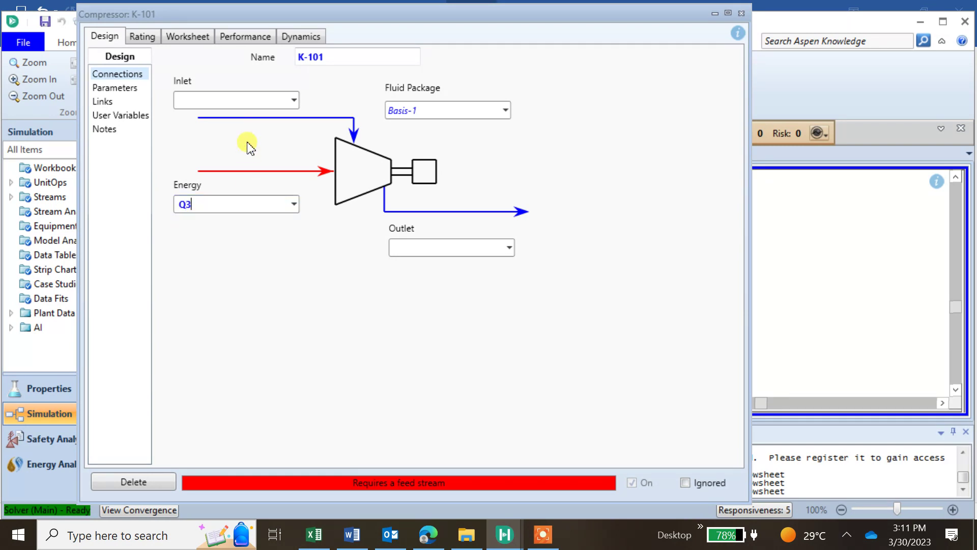
click(222, 99)
click(294, 99)
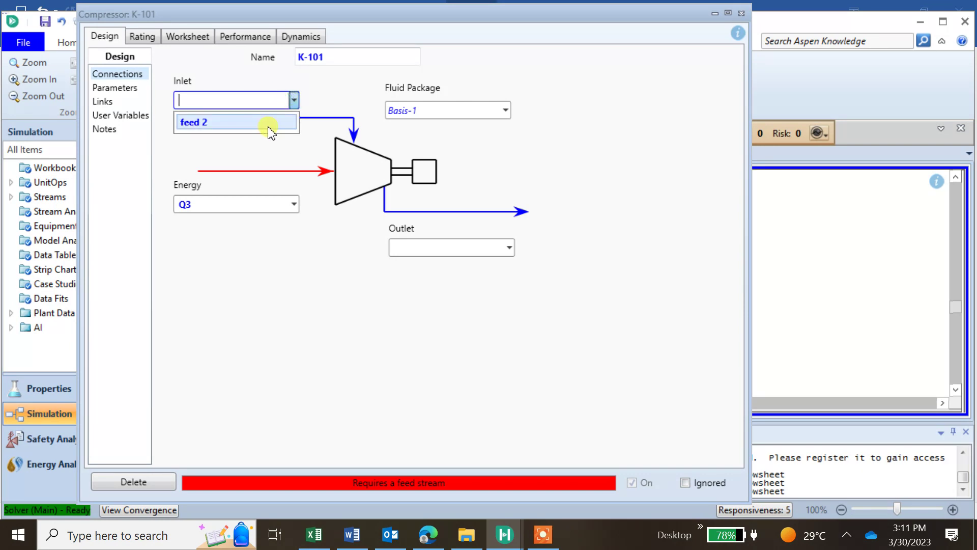
click(268, 124)
click(456, 247)
text(g)
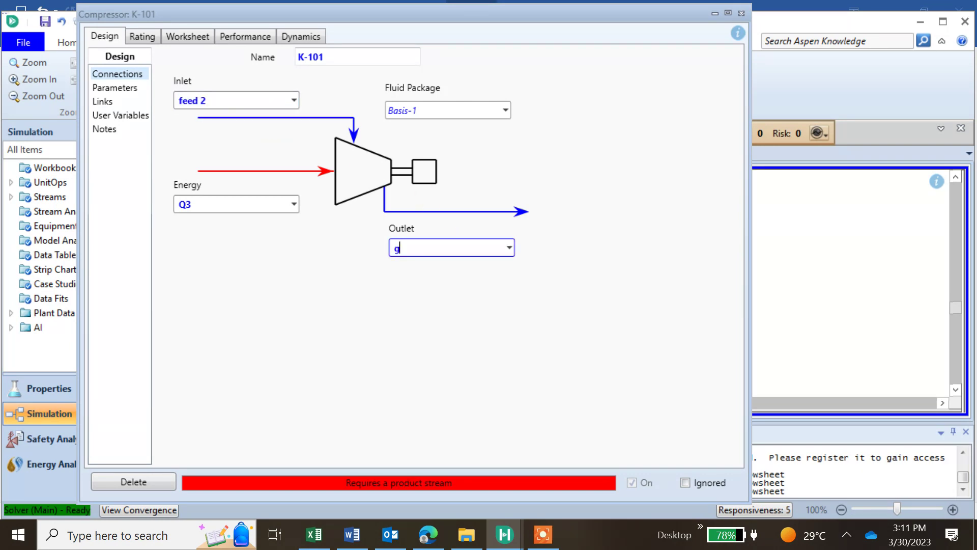
text(eed 4)
click(459, 344)
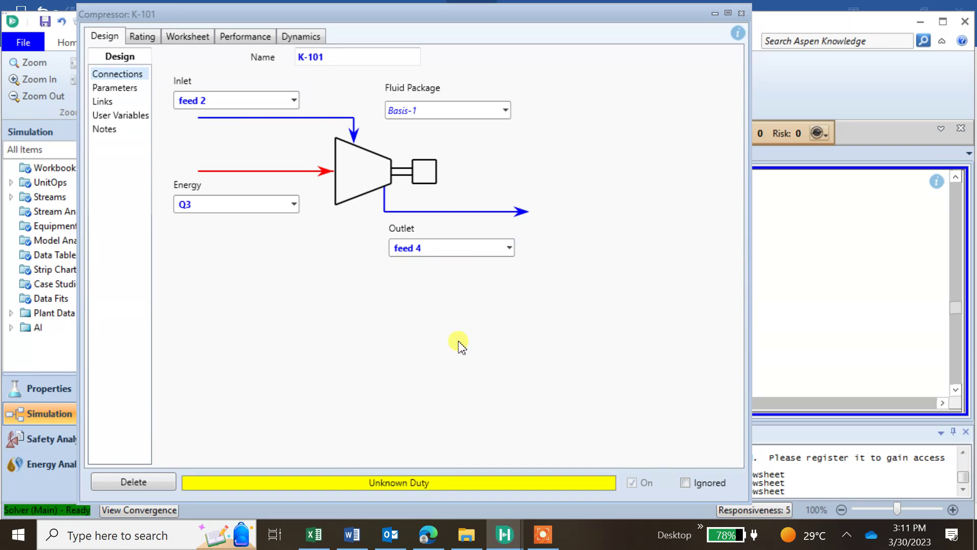
click(742, 14)
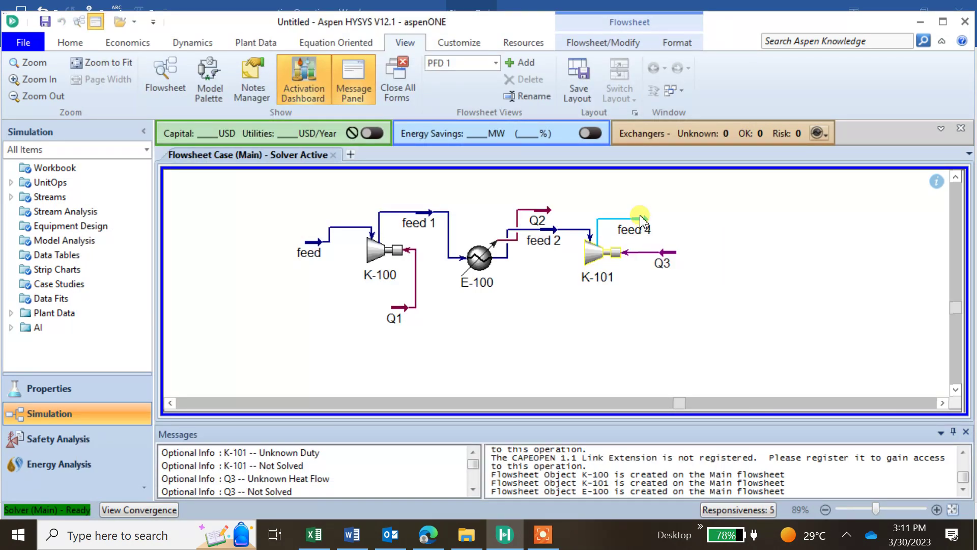
Step: Check the second compressor's target pressure in the Word problem statement and return to Aspen HYSYS
mouse_move(642, 220)
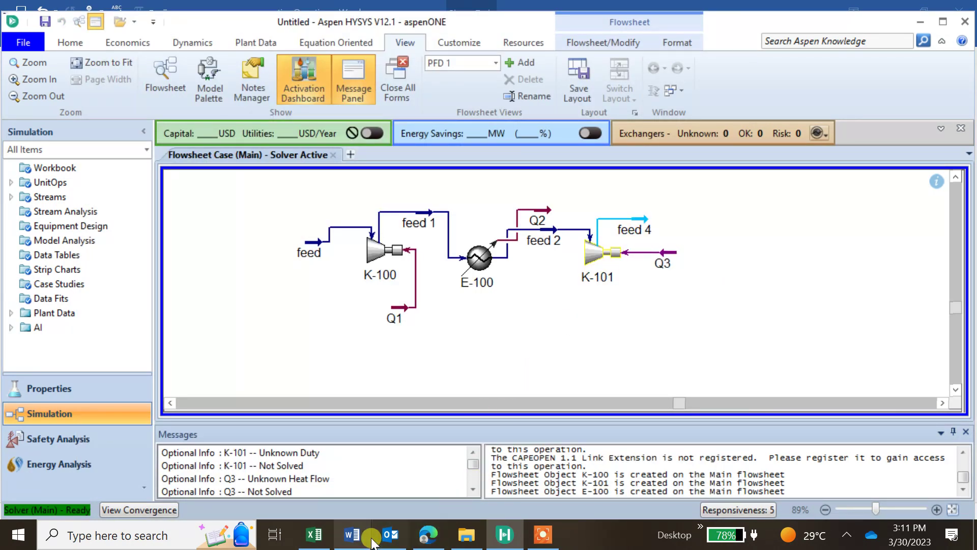
mouse_move(353, 535)
click(356, 509)
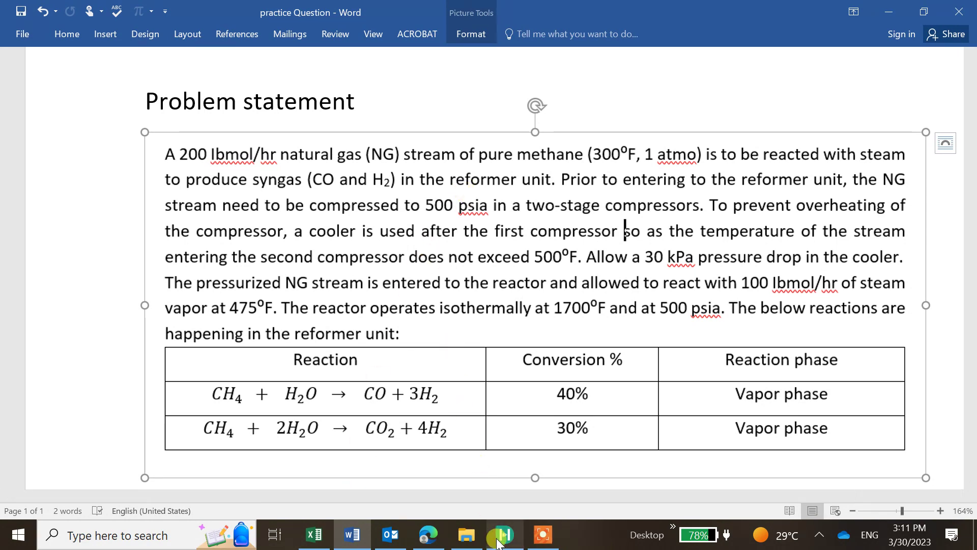
mouse_move(505, 534)
click(514, 483)
Step: Set the feed 4 stream's pressure to 500 psia, close its window and move the stream farther from compressor K-101
double_click(636, 228)
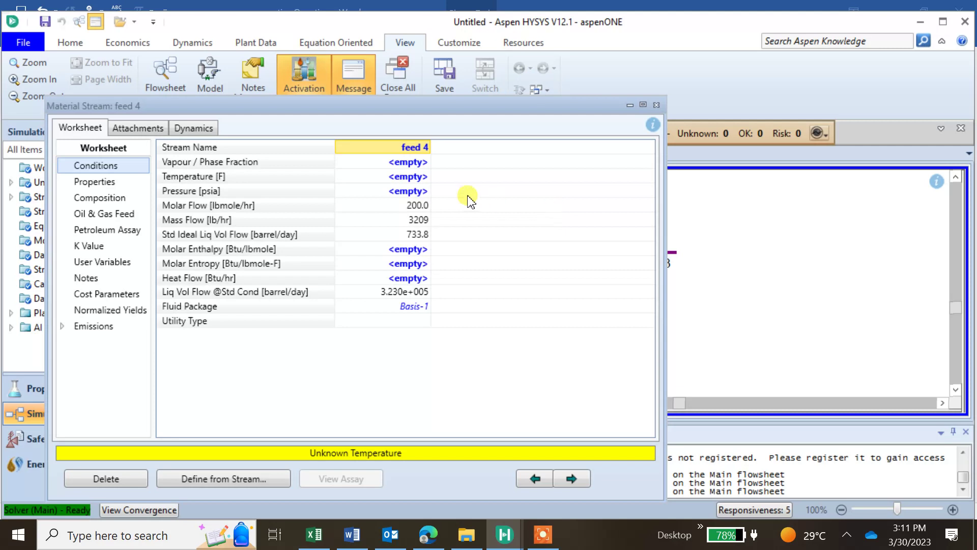
click(413, 190)
text(500)
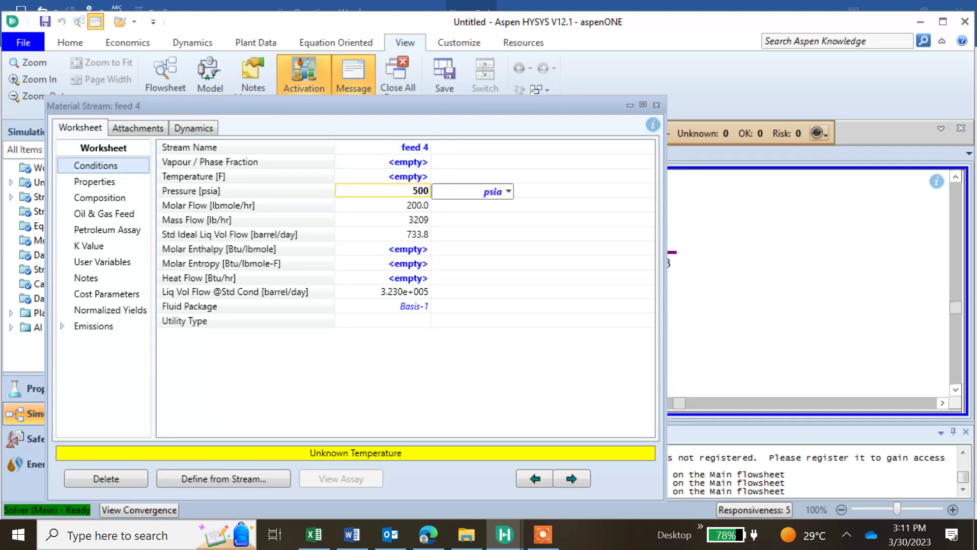
key(Return)
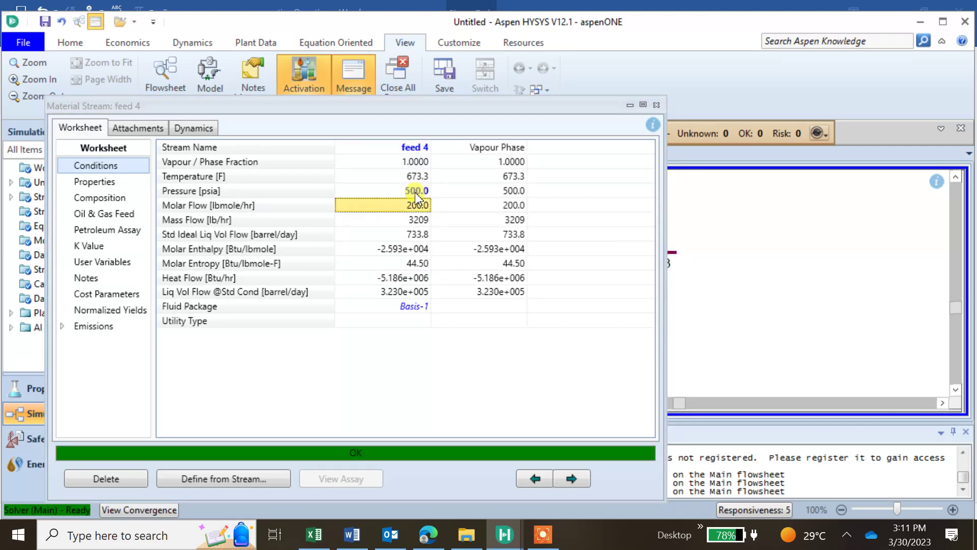
click(656, 105)
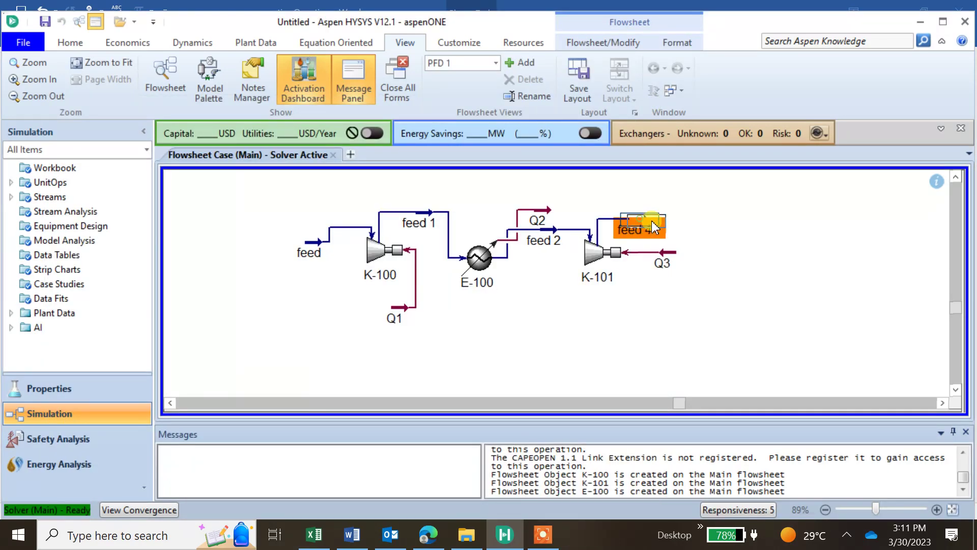
drag(654, 227, 693, 242)
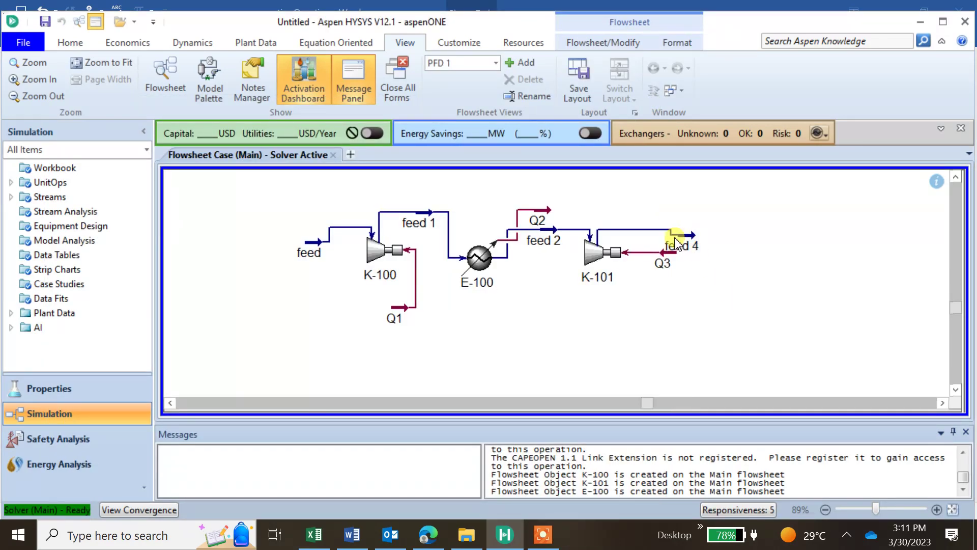
Step: Review the conditions and composition of the feed 4 stream and close its window
mouse_move(687, 235)
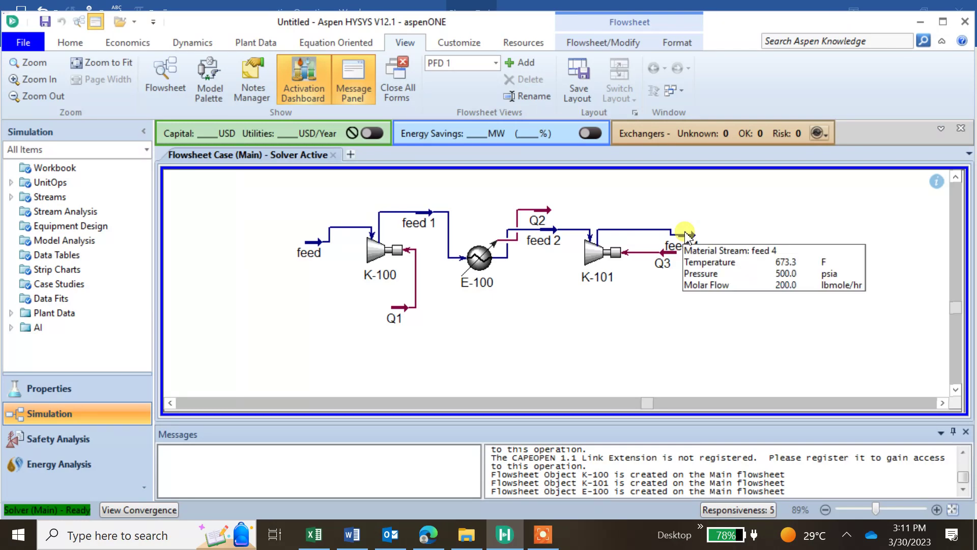
double_click(687, 237)
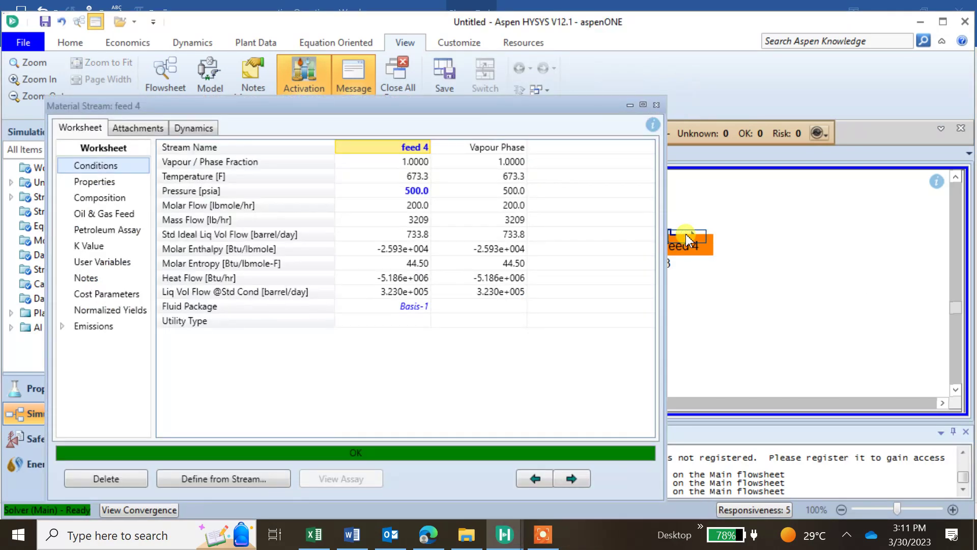
mouse_move(424, 195)
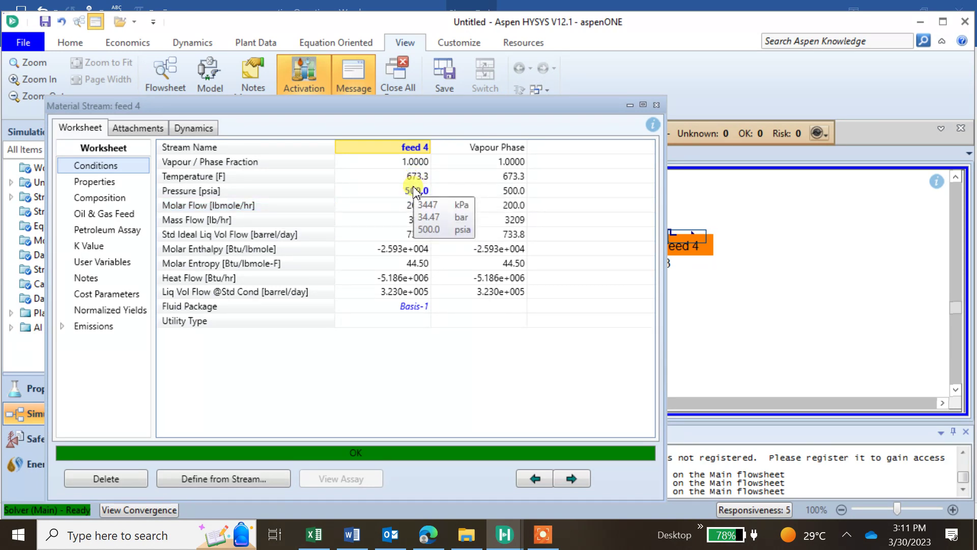
click(115, 198)
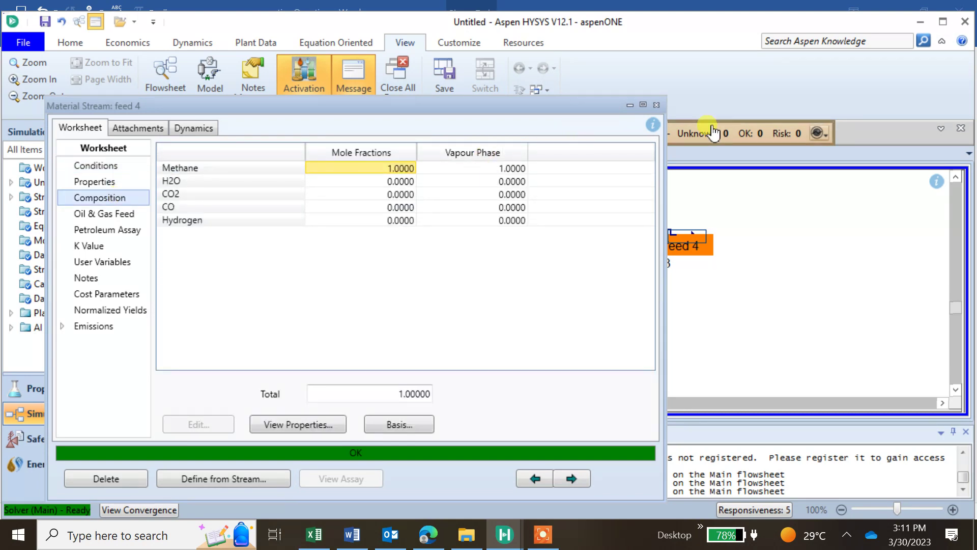
click(656, 105)
click(758, 235)
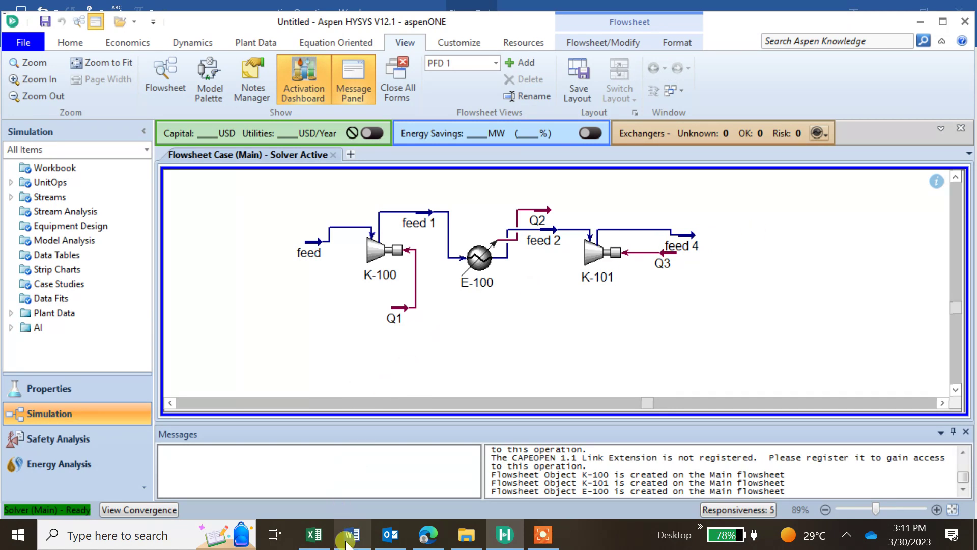
Step: Read the reactor conditions and reformer reactions in the Word problem statement and return to Aspen HYSYS
mouse_move(351, 535)
click(361, 497)
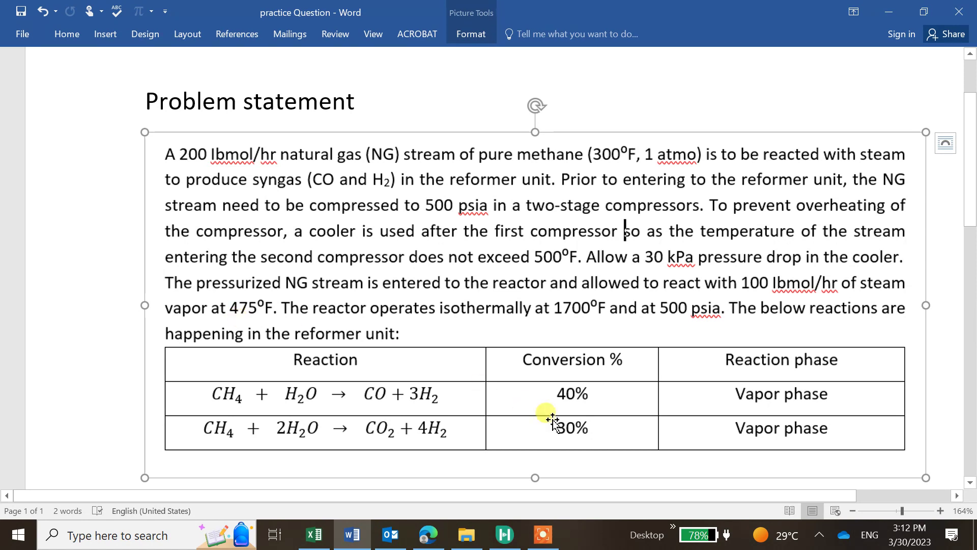
mouse_move(506, 539)
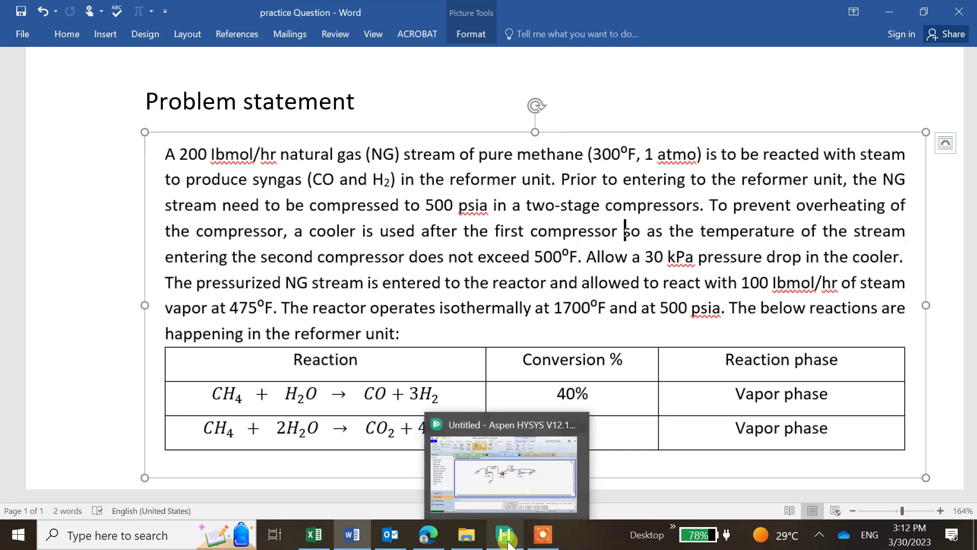
click(508, 481)
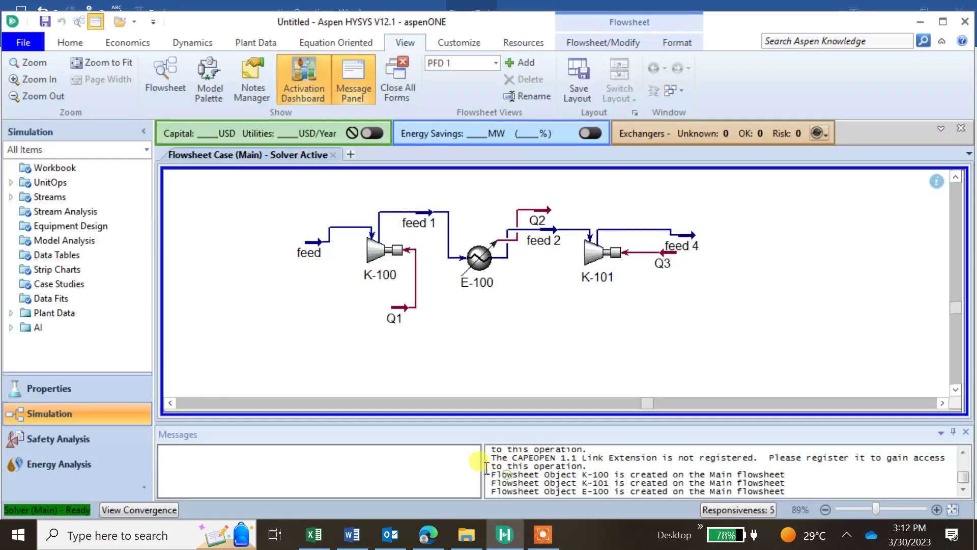
click(224, 96)
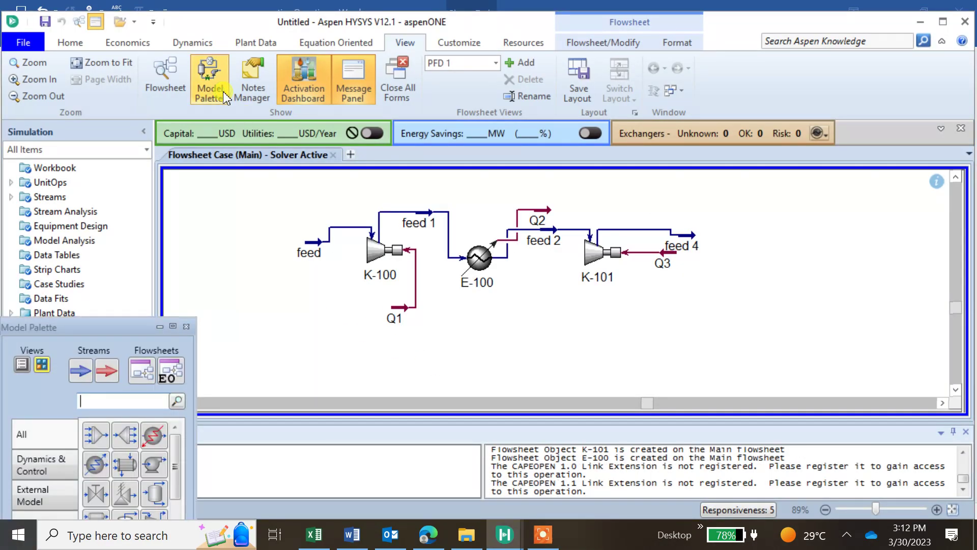
text(co)
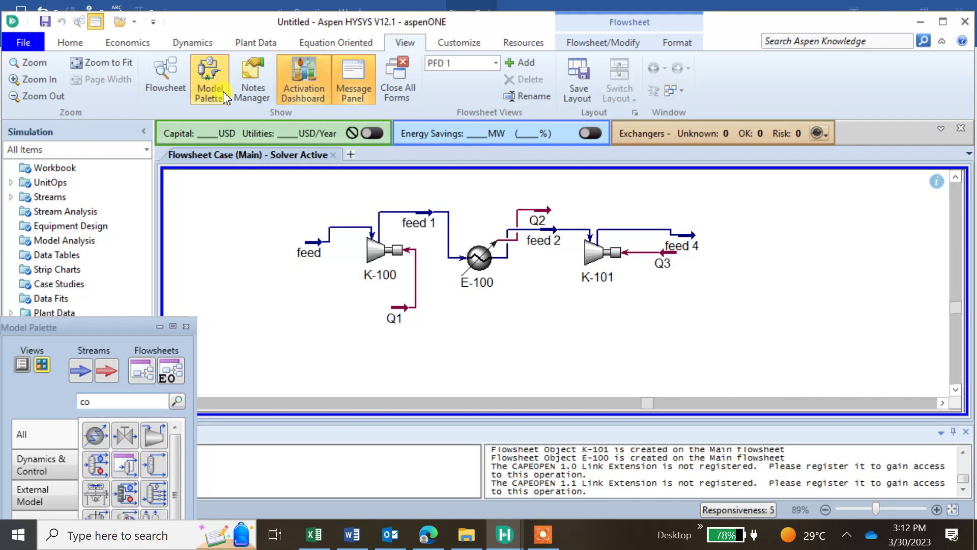
key(BackSpace)
key(BackSpace)
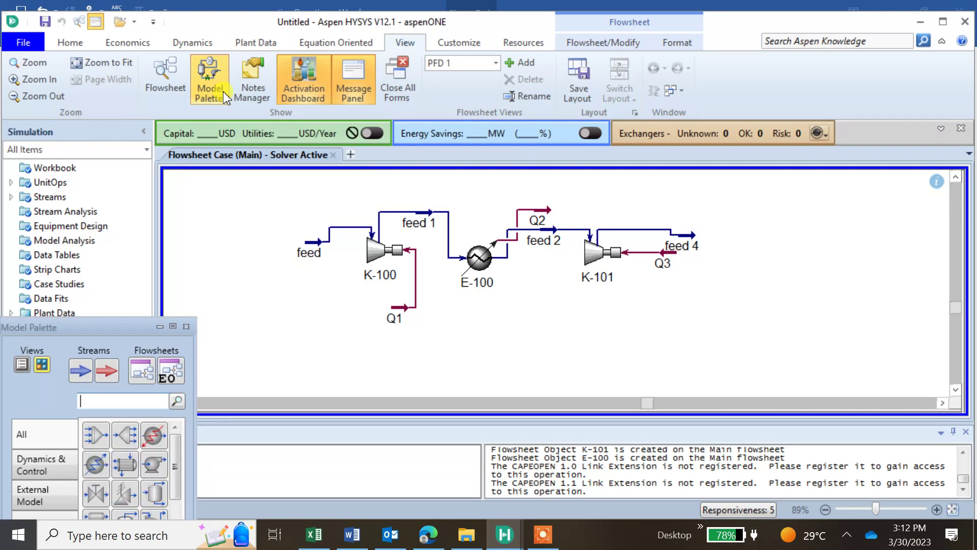
click(186, 327)
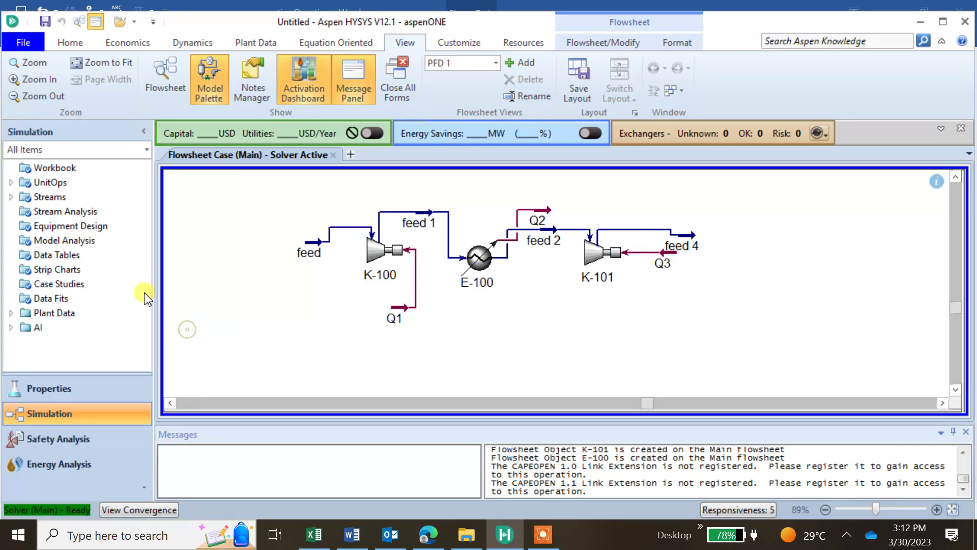
Step: In the Properties environment, create a reaction set, add a HYSYS Conversion reaction to it and close the reaction selection window
click(65, 399)
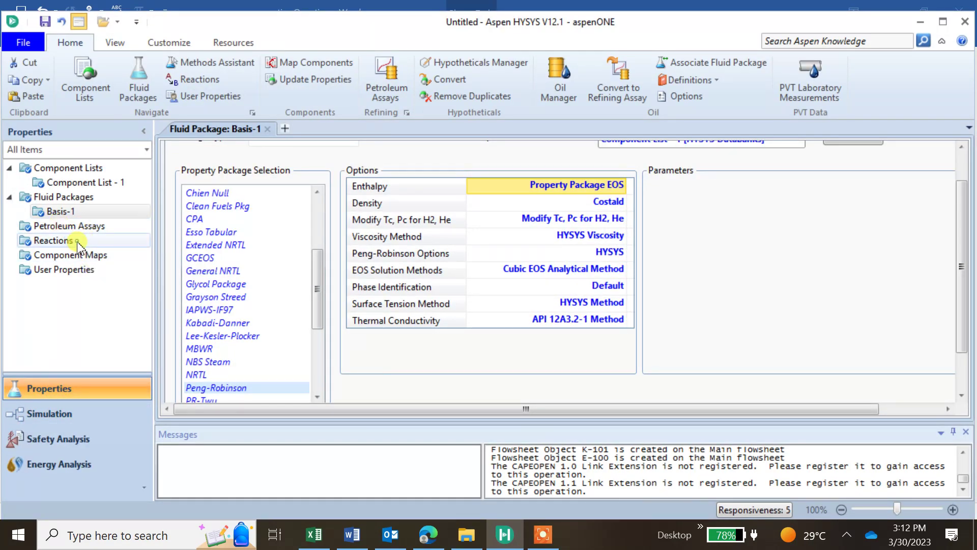
click(78, 240)
click(213, 355)
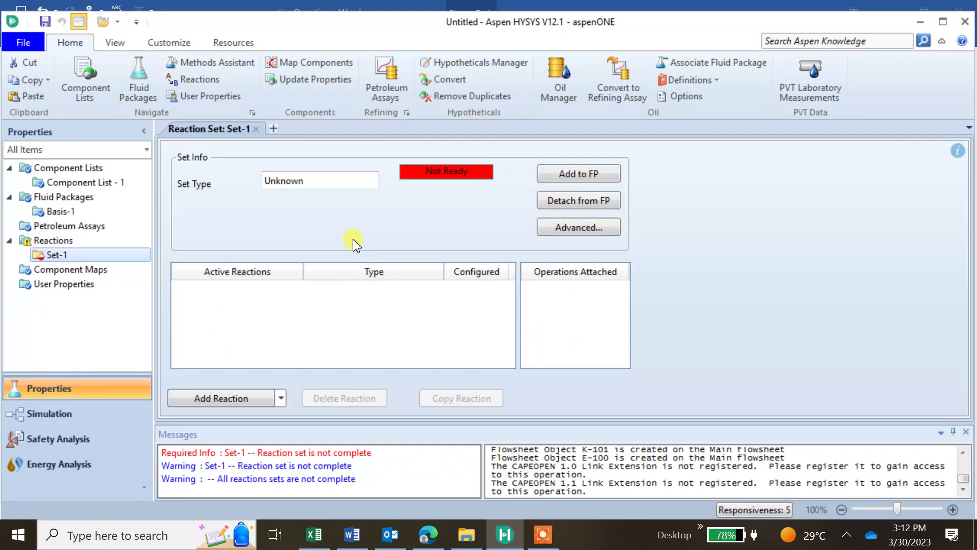
click(247, 398)
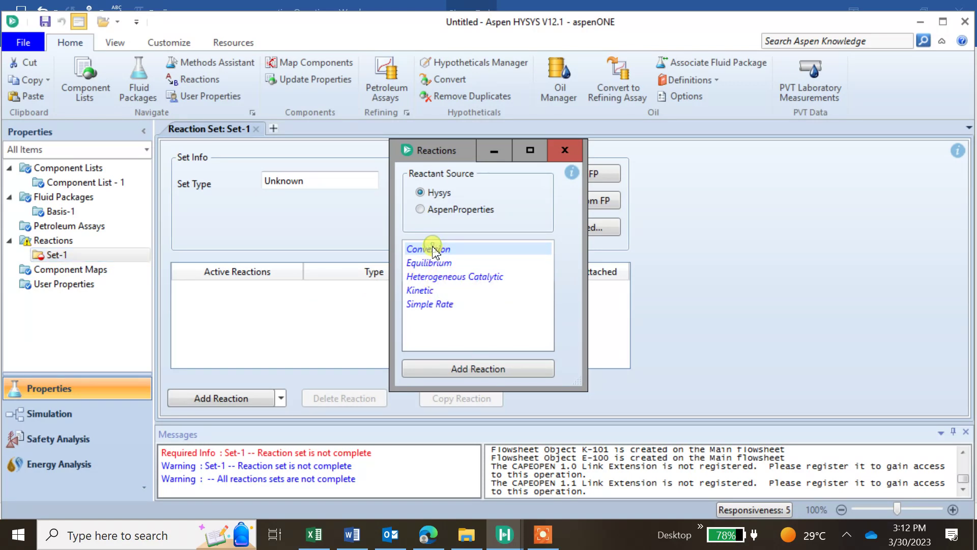
click(464, 372)
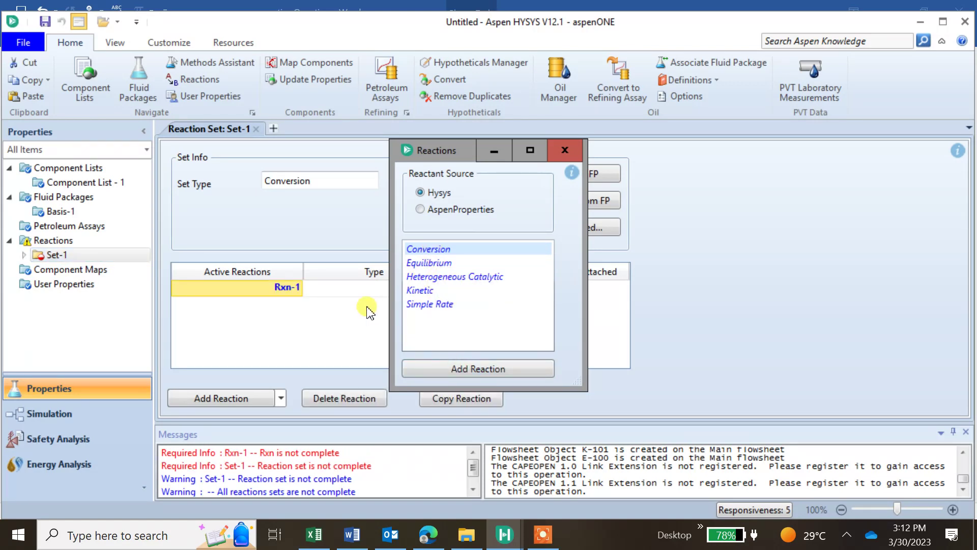
click(486, 151)
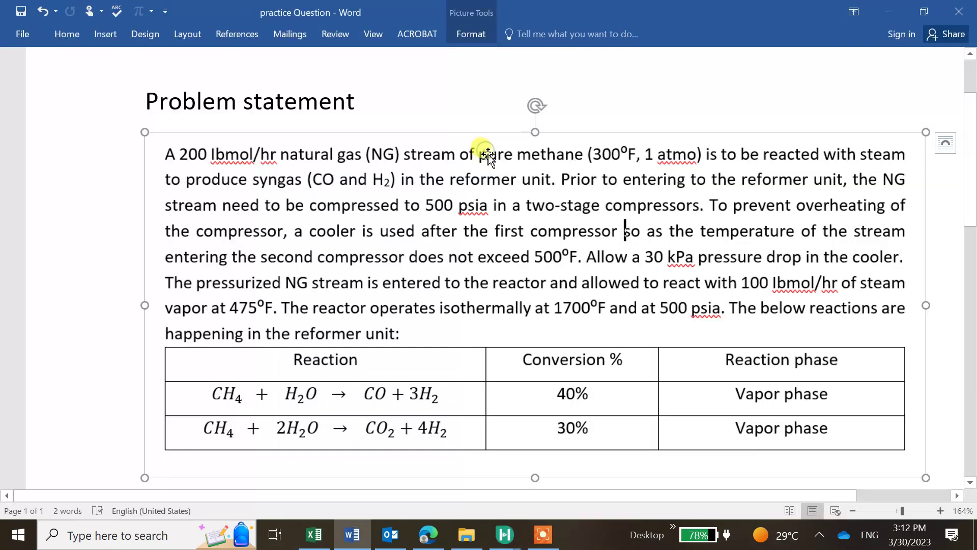
mouse_move(505, 534)
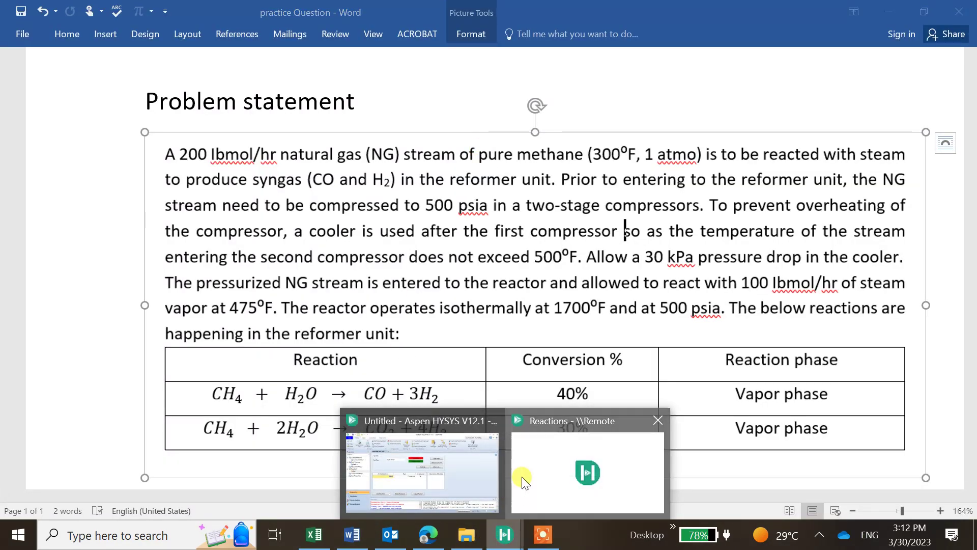
click(521, 476)
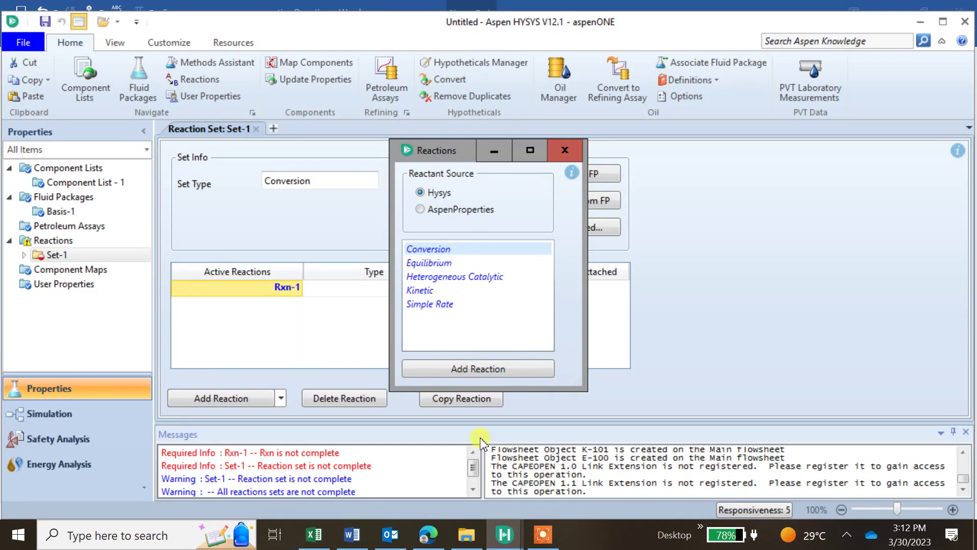
click(567, 156)
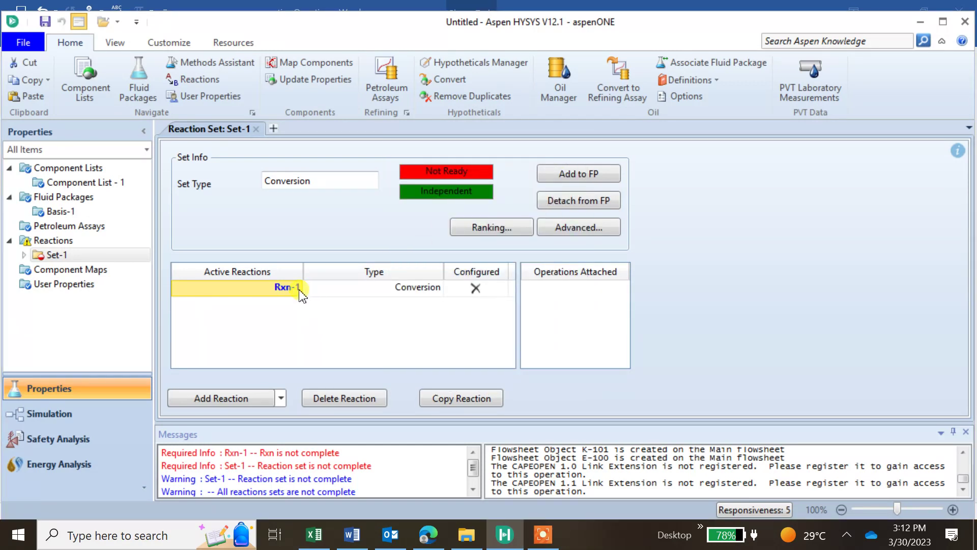
Step: Open the new conversion reaction and add Methane as its first stoichiometry component
double_click(300, 290)
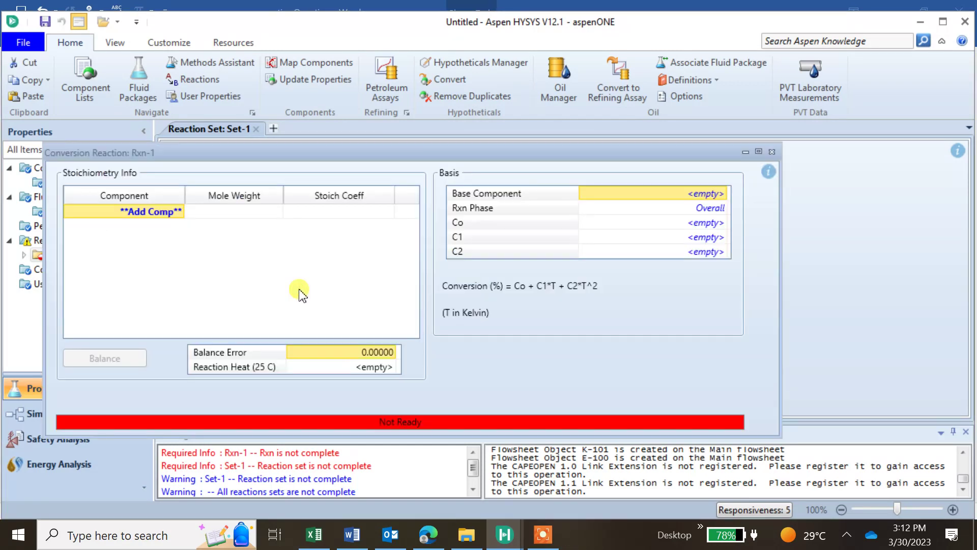
click(178, 213)
click(168, 232)
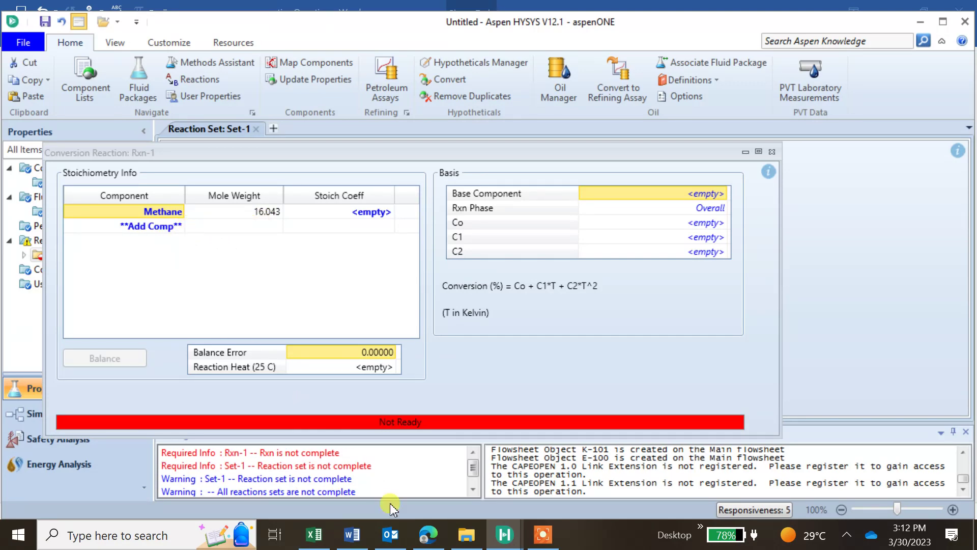
Step: Check the first reaction's equation in the Word problem statement and return to the conversion reaction in Aspen HYSYS
mouse_move(352, 533)
click(364, 476)
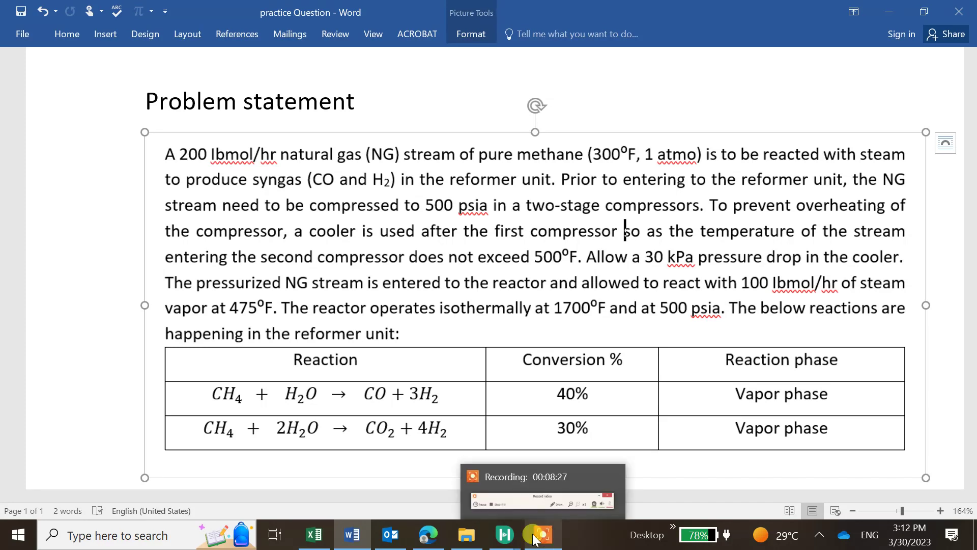
mouse_move(500, 533)
click(501, 481)
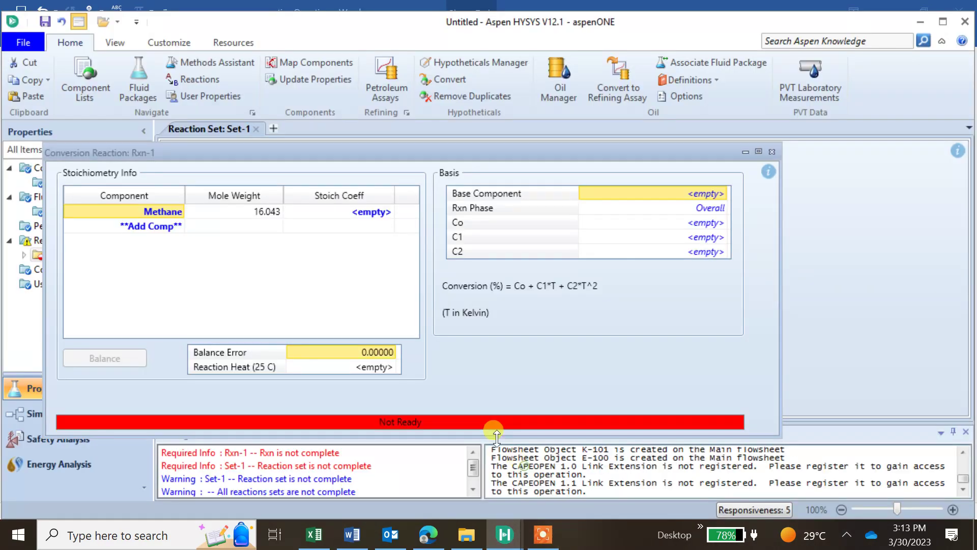
Step: Add H2O and CO as components in the conversion reaction's stoichiometry
click(175, 226)
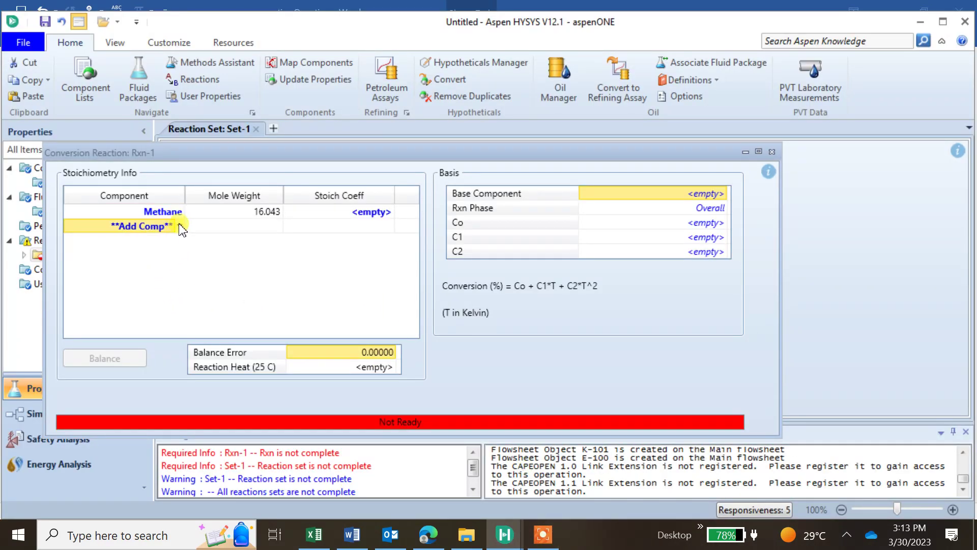
click(181, 228)
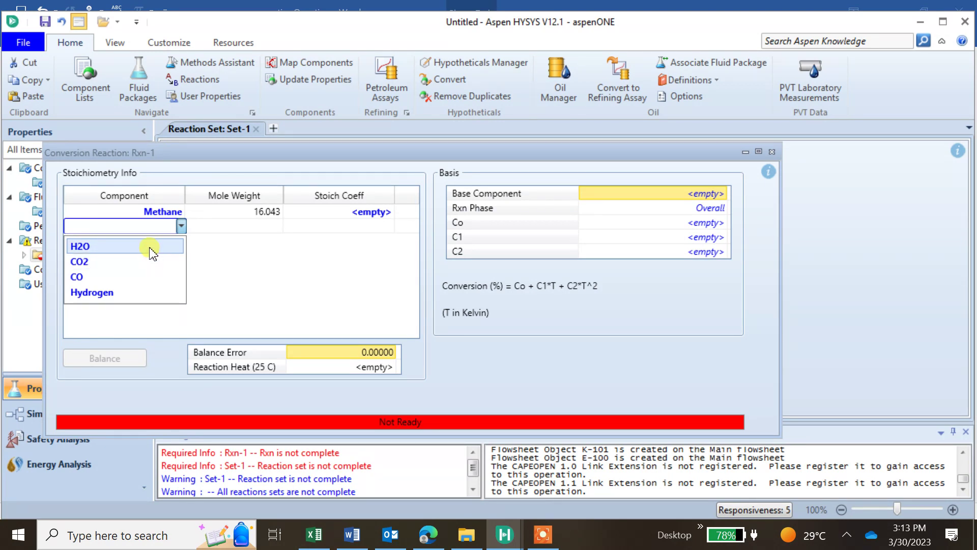
click(148, 247)
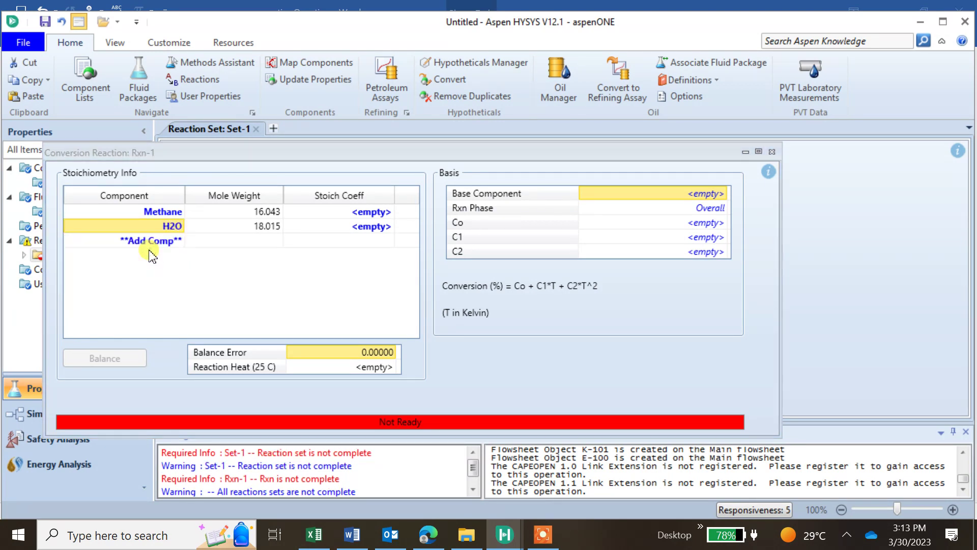
click(181, 241)
click(153, 278)
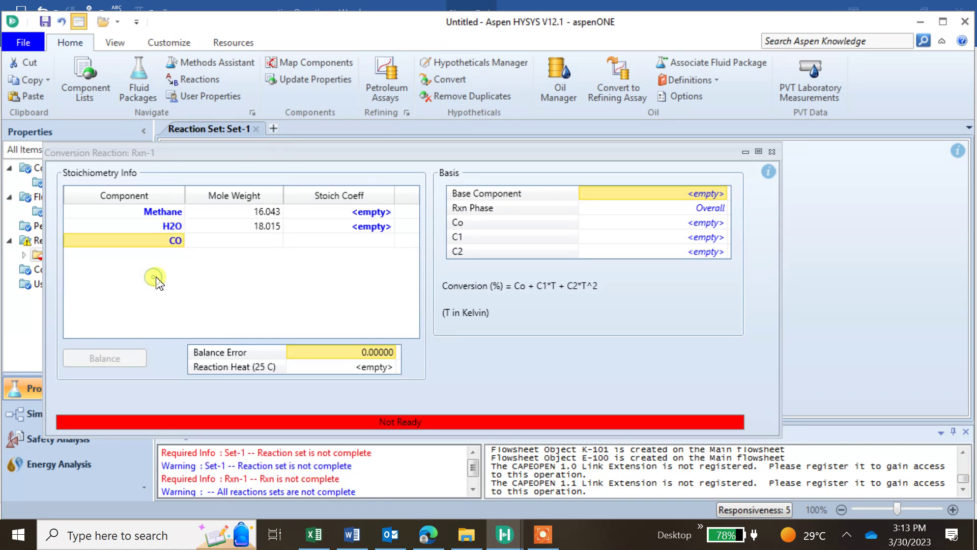
Step: Add Hydrogen as the first reaction's fourth component and set Methane's stoichiometric coefficient to -1
click(181, 256)
click(181, 256)
click(159, 289)
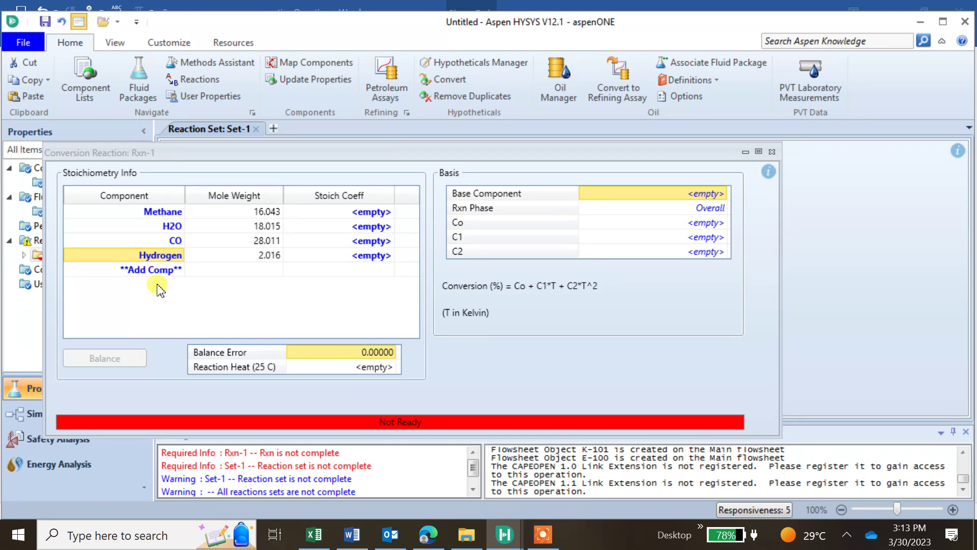
click(371, 212)
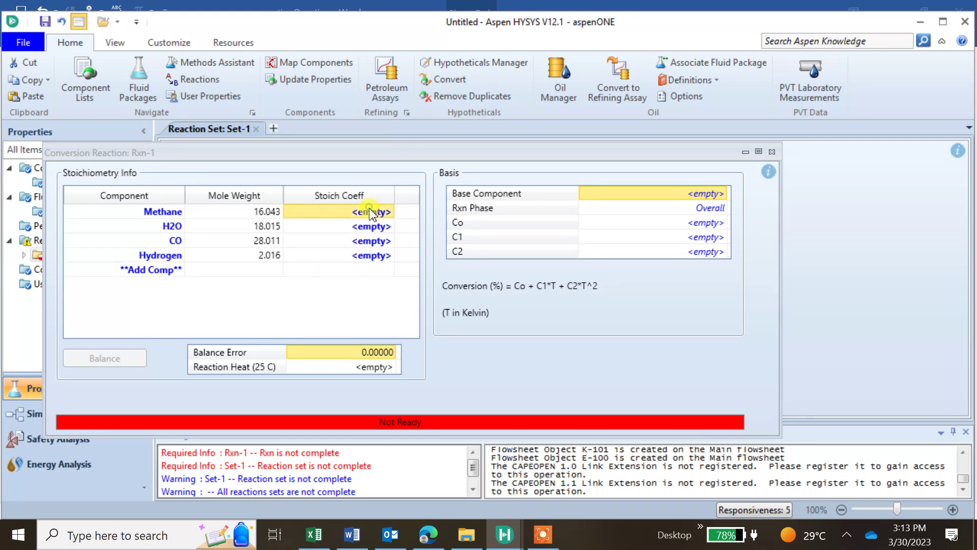
text(-1)
key(Return)
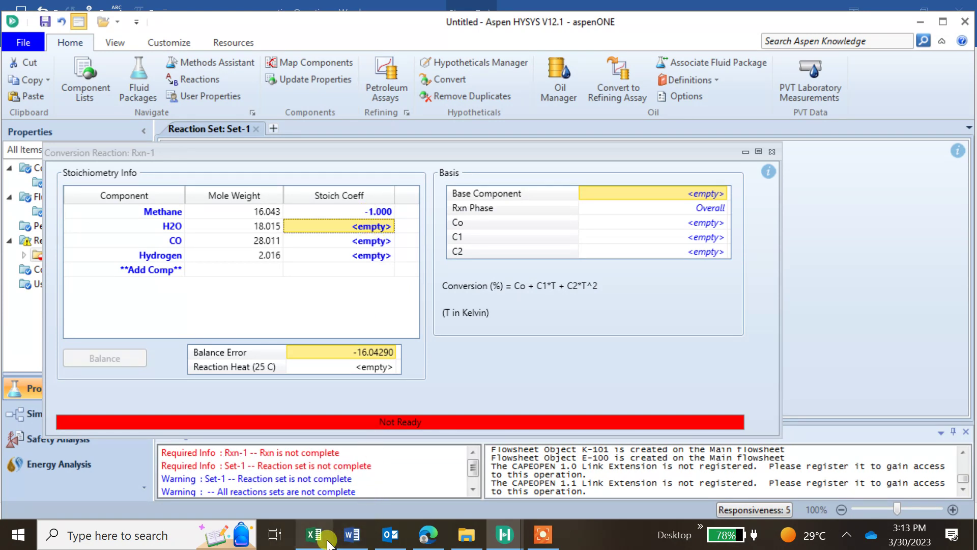
Step: Consult the first equation in the Word problem statement, set the coefficients to -1 for H2O and 1 for CO and Hydrogen in Aspen HYSYS, and balance the reaction
mouse_move(353, 535)
click(354, 498)
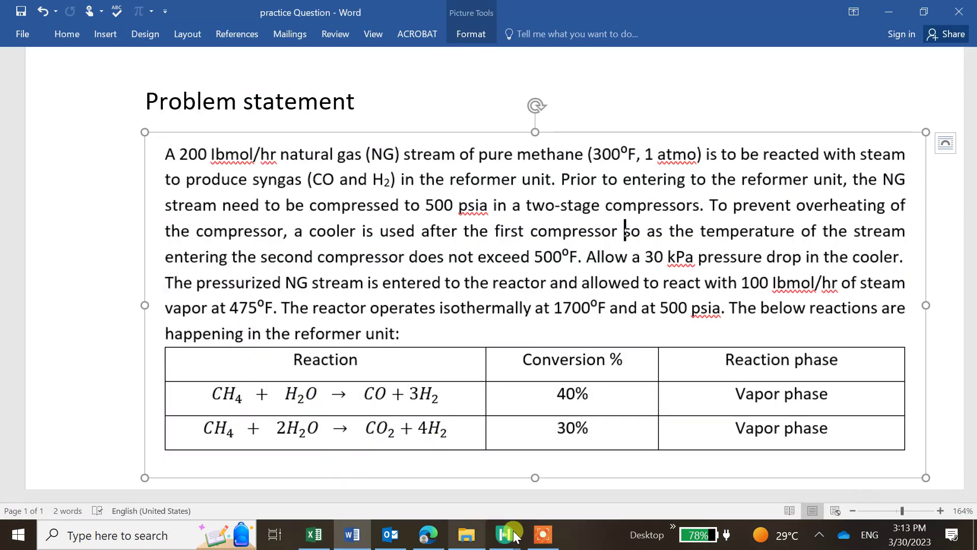
mouse_move(505, 535)
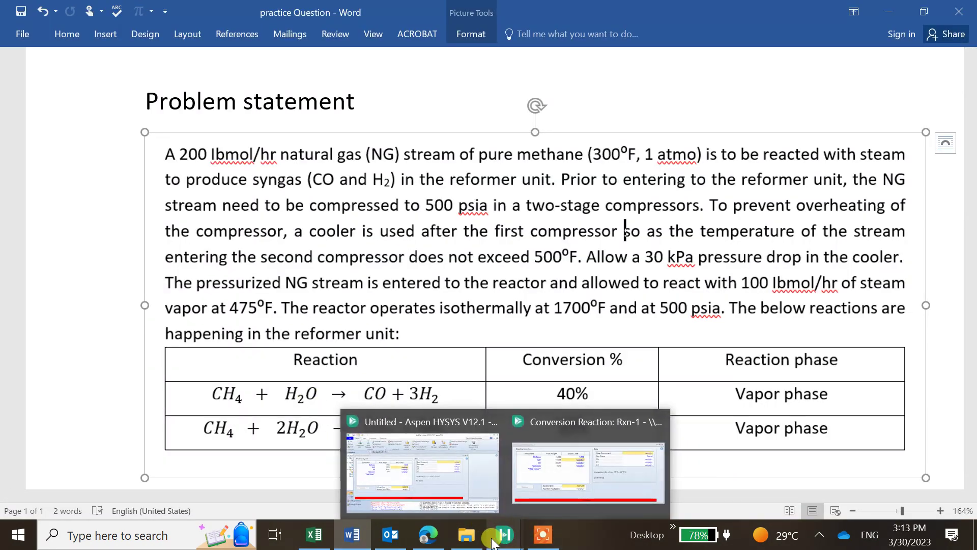
click(441, 474)
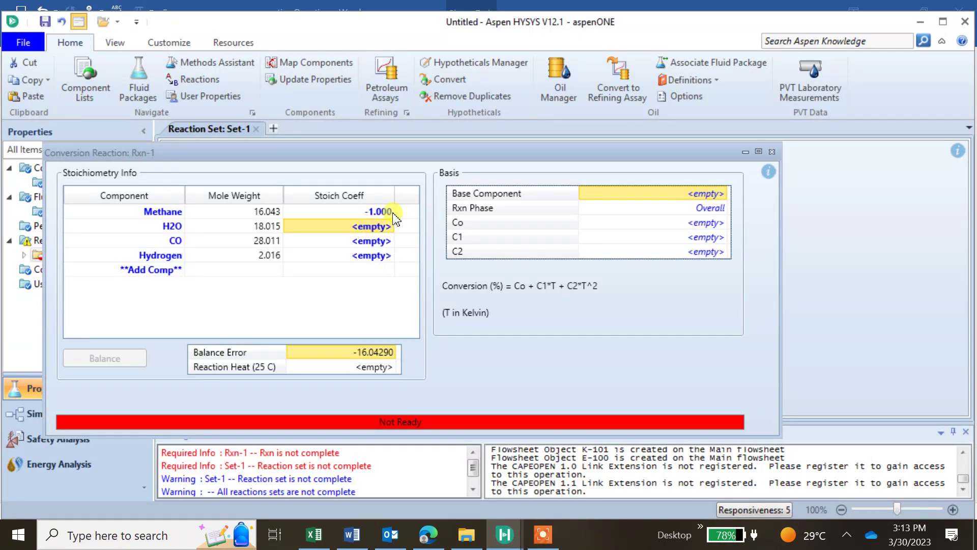
text(-1)
key(Return)
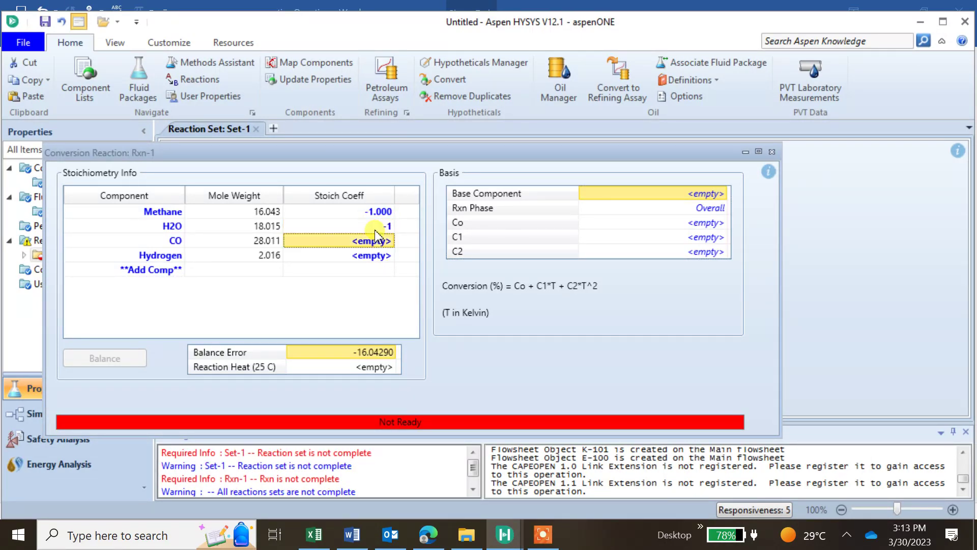
text(1)
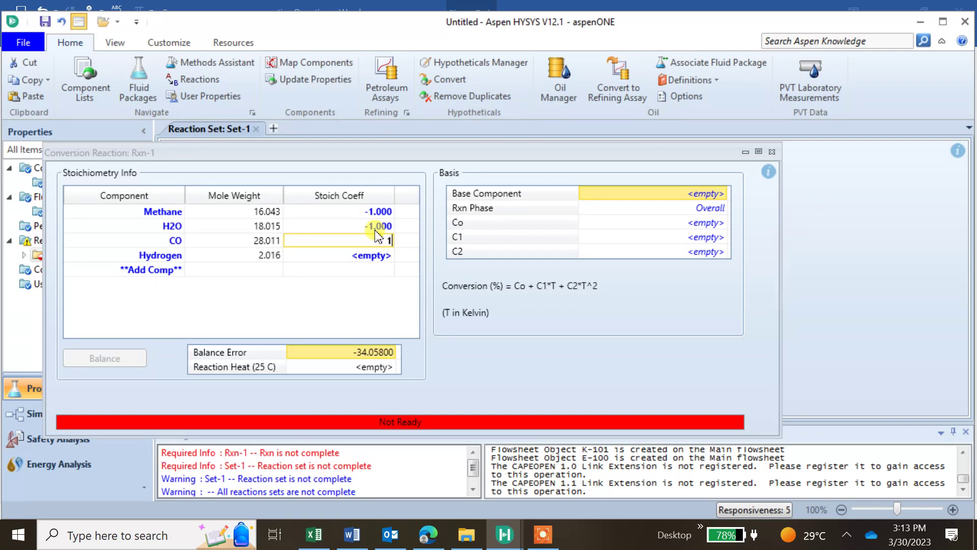
key(Return)
text(1)
key(Return)
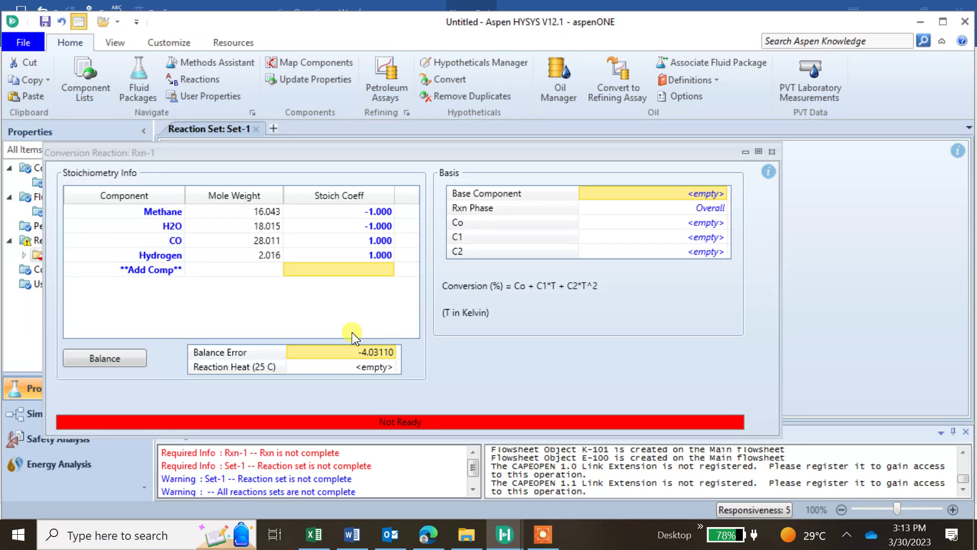
click(93, 363)
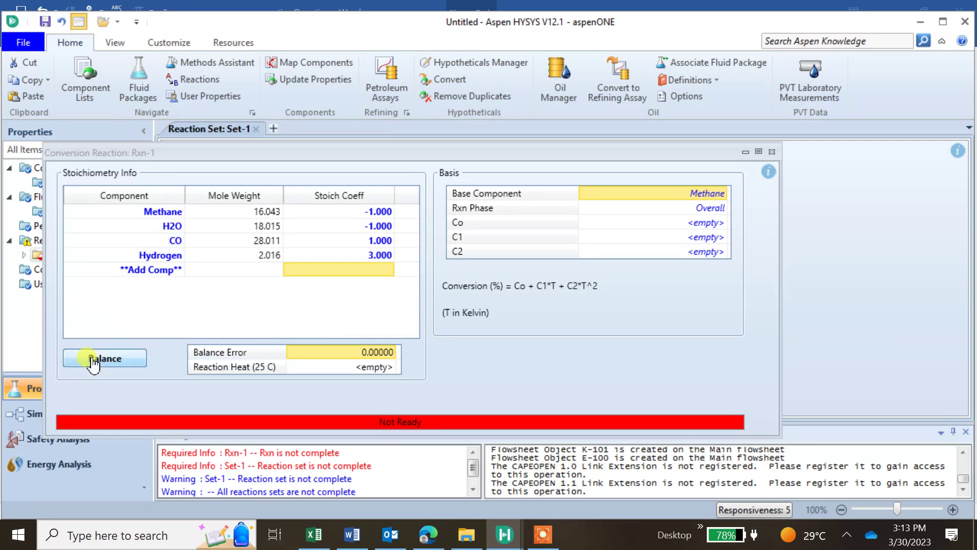
Step: Check the first reaction's coefficients, conversion and phase in the Word problem statement and return to the conversion reaction in Aspen HYSYS
mouse_move(351, 534)
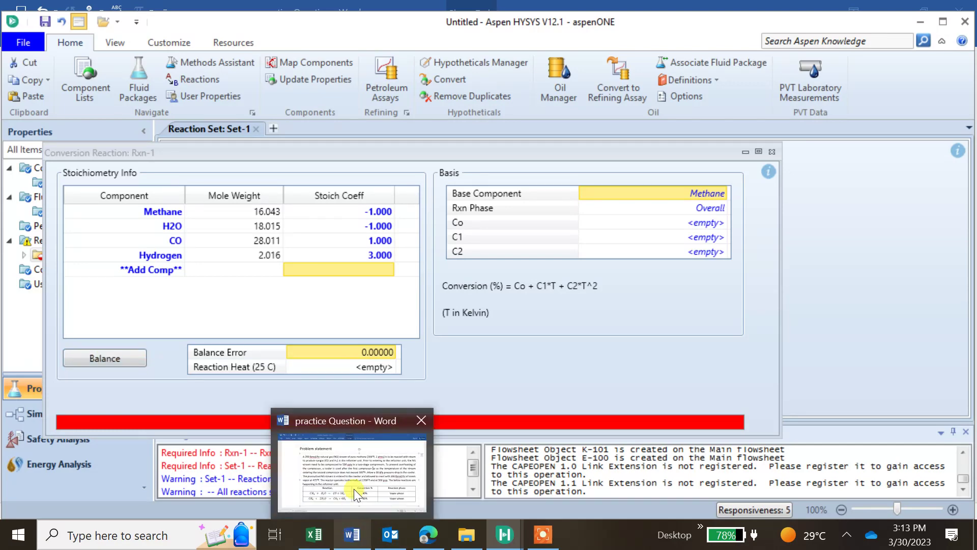
click(354, 490)
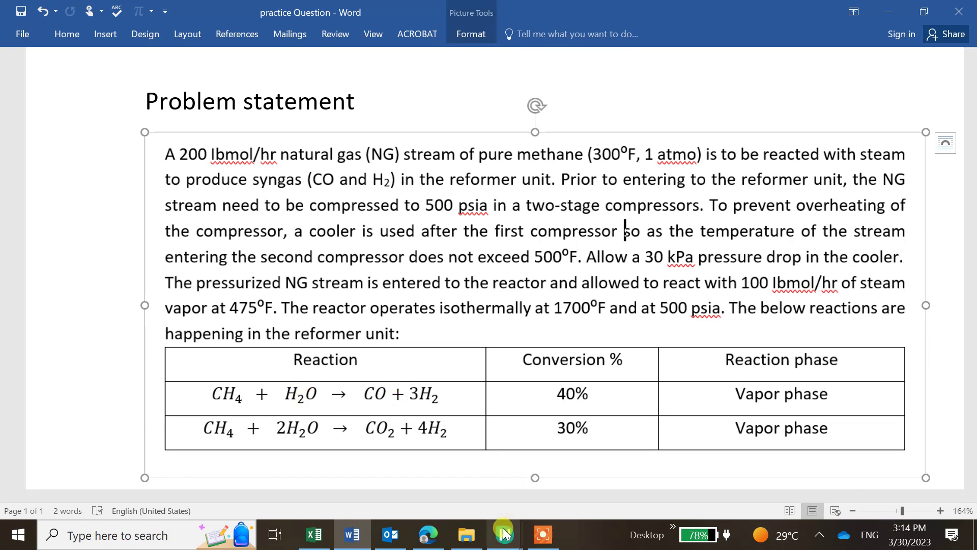
mouse_move(505, 533)
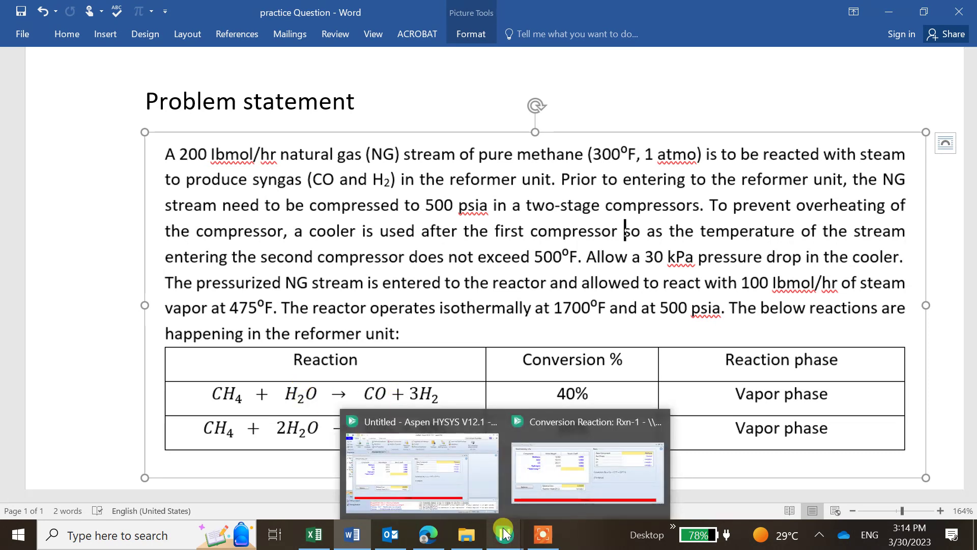
click(527, 478)
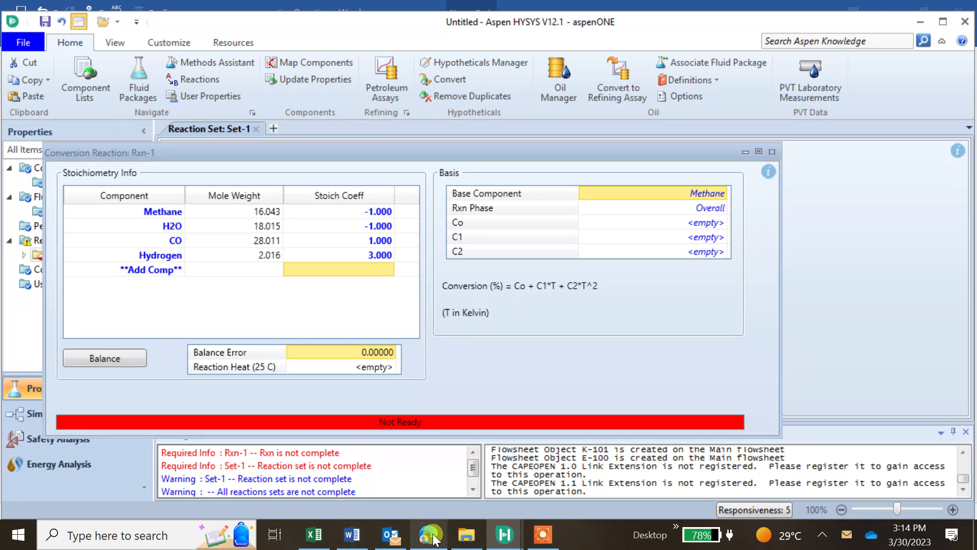
mouse_move(432, 537)
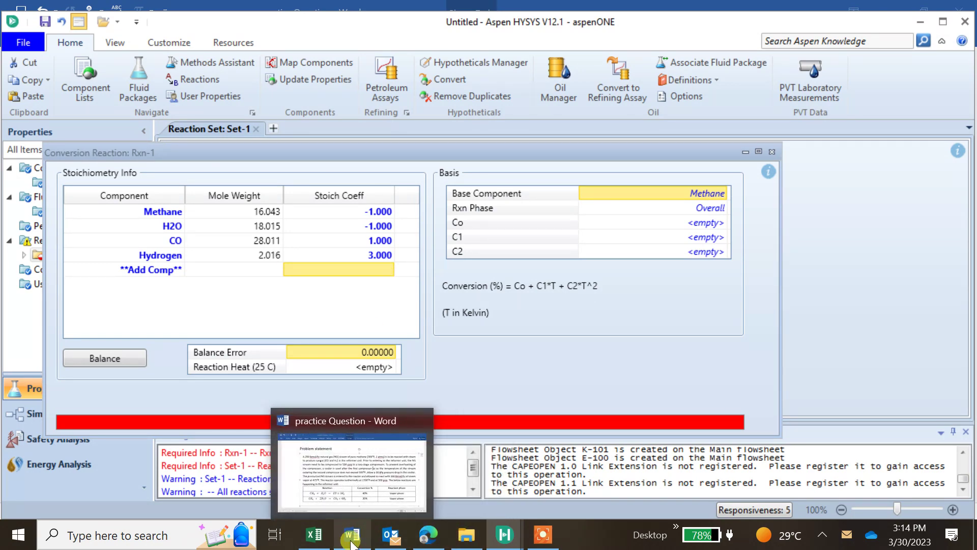
click(358, 490)
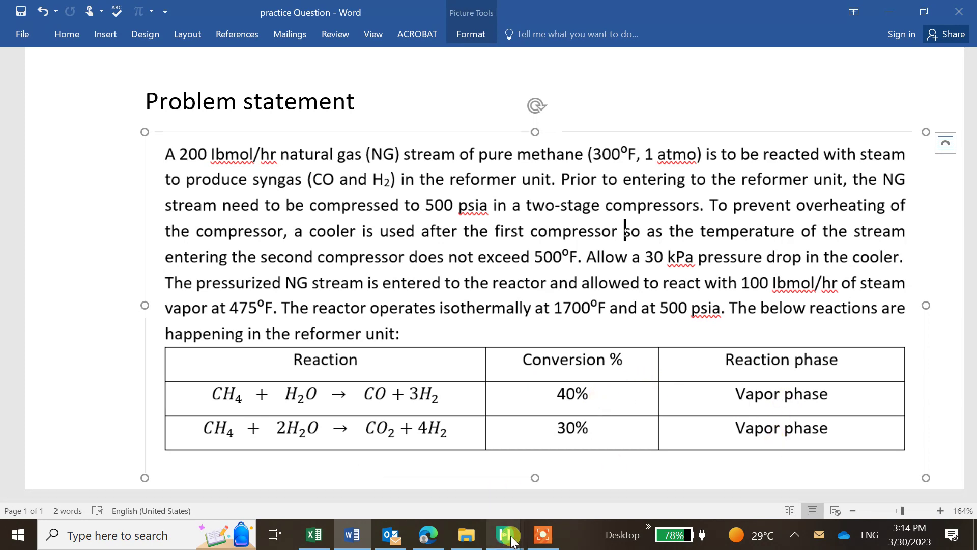
mouse_move(512, 540)
click(586, 473)
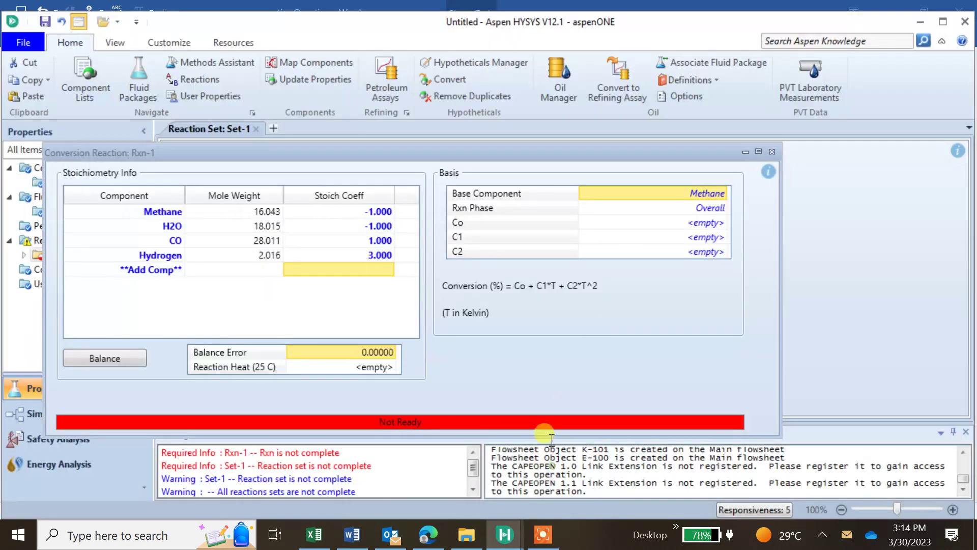
Step: Set the first reaction's phase to VapourPhase and its Co conversion to 40, and close the reaction window
click(723, 207)
click(689, 240)
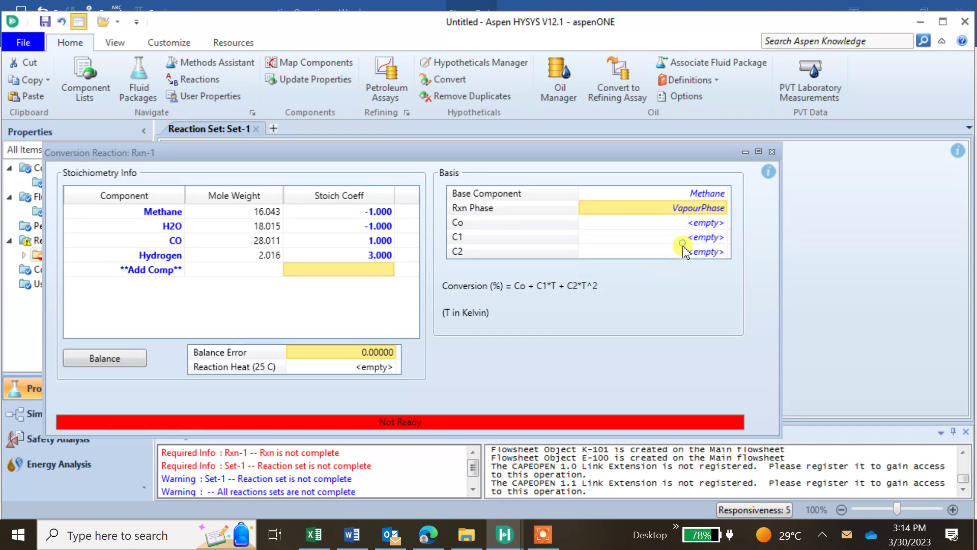
click(702, 225)
text(40)
key(Return)
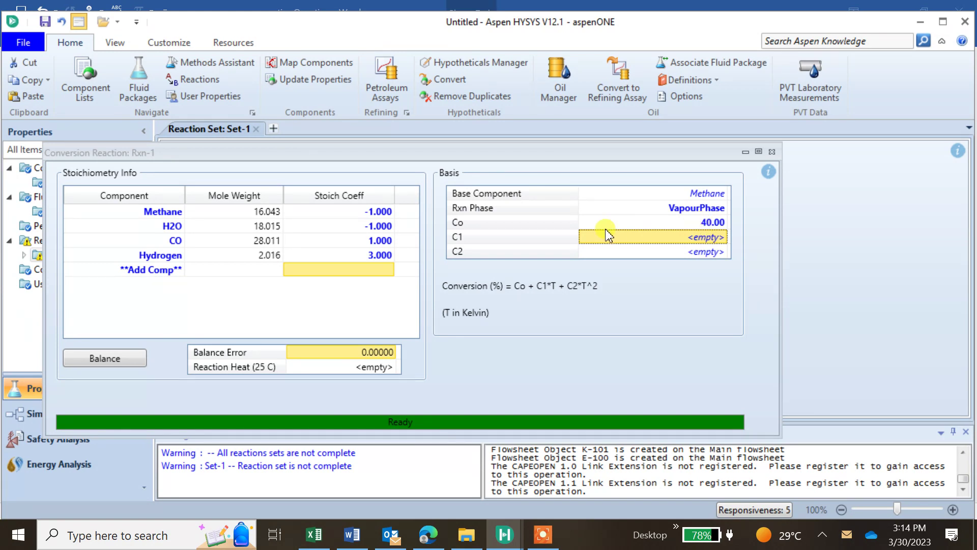
click(772, 152)
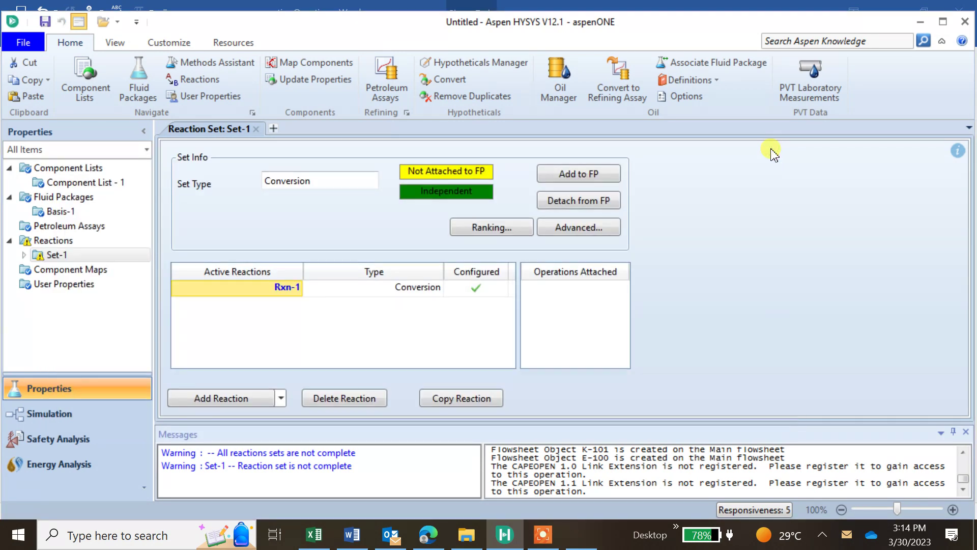
Step: Attach the conversion reaction set to the Basis-1 fluid package
click(240, 403)
click(573, 174)
click(468, 379)
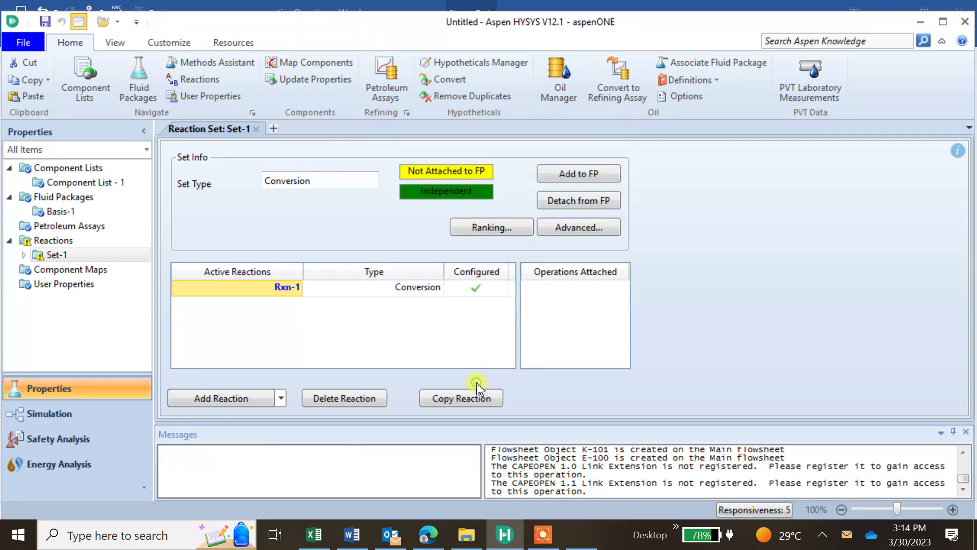
Step: Add a second HYSYS Conversion reaction to the reaction set and close the reaction selection window
click(248, 399)
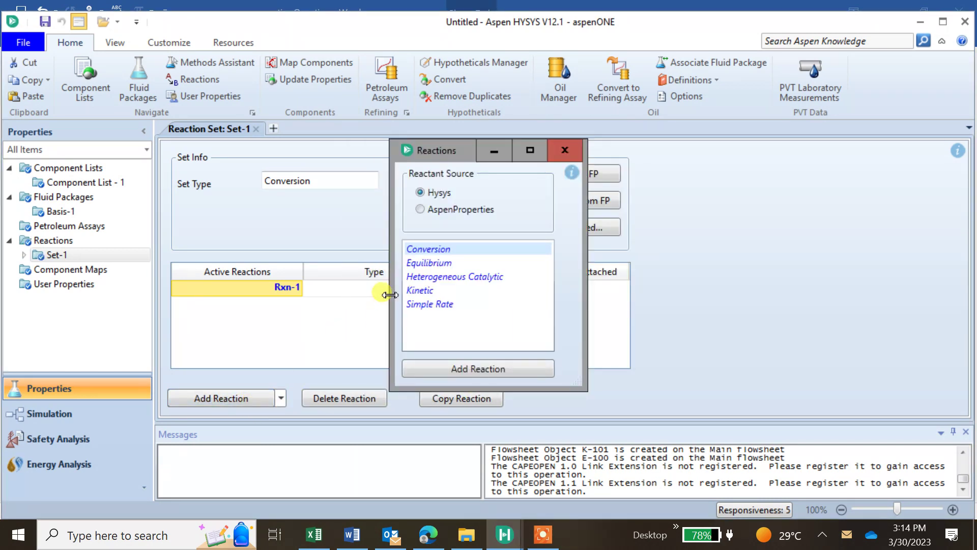
click(456, 371)
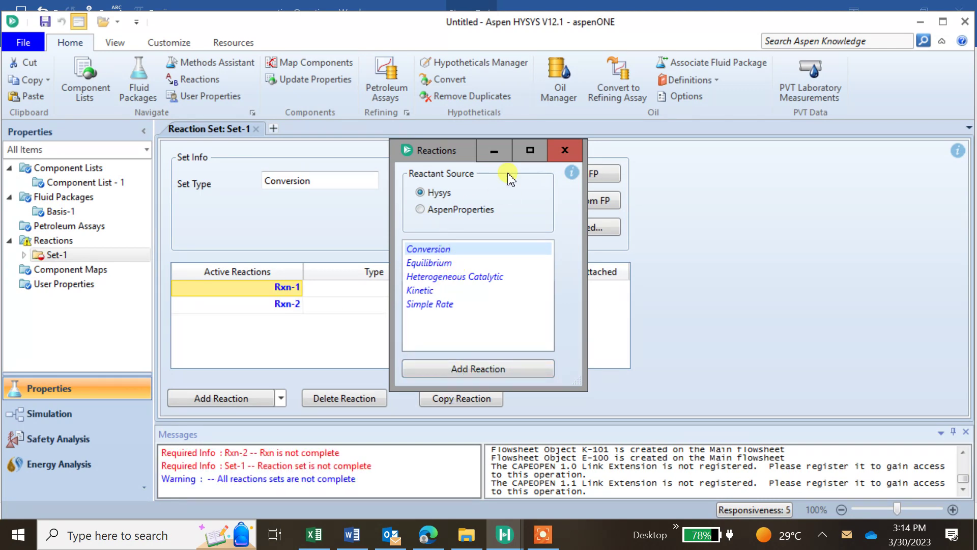
click(563, 149)
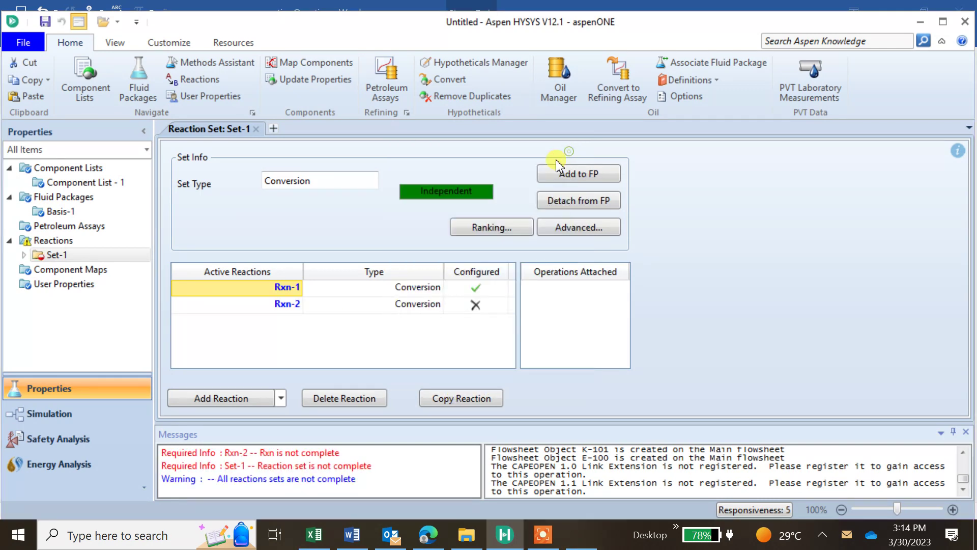
Step: Open the second conversion reaction and add Methane as its first stoichiometry component
double_click(288, 304)
click(184, 214)
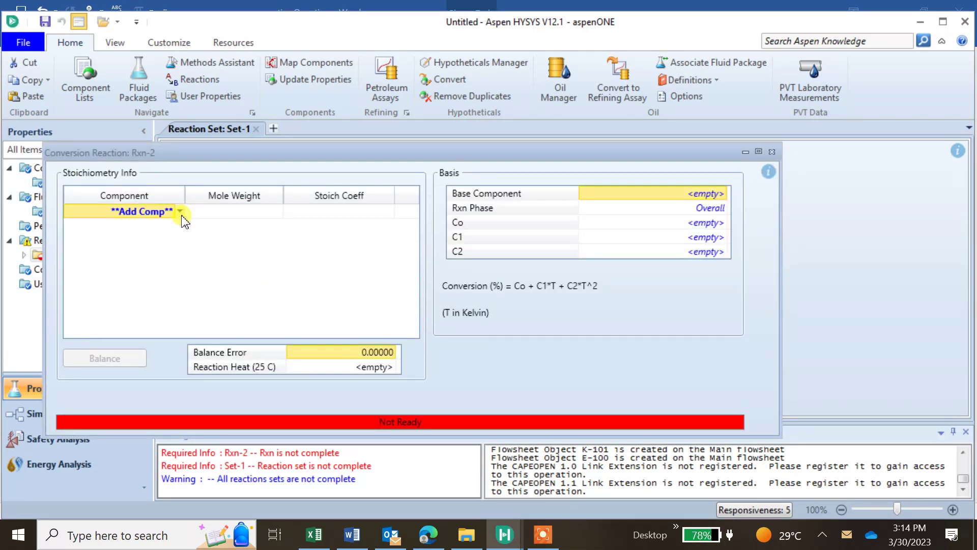
click(186, 212)
click(171, 230)
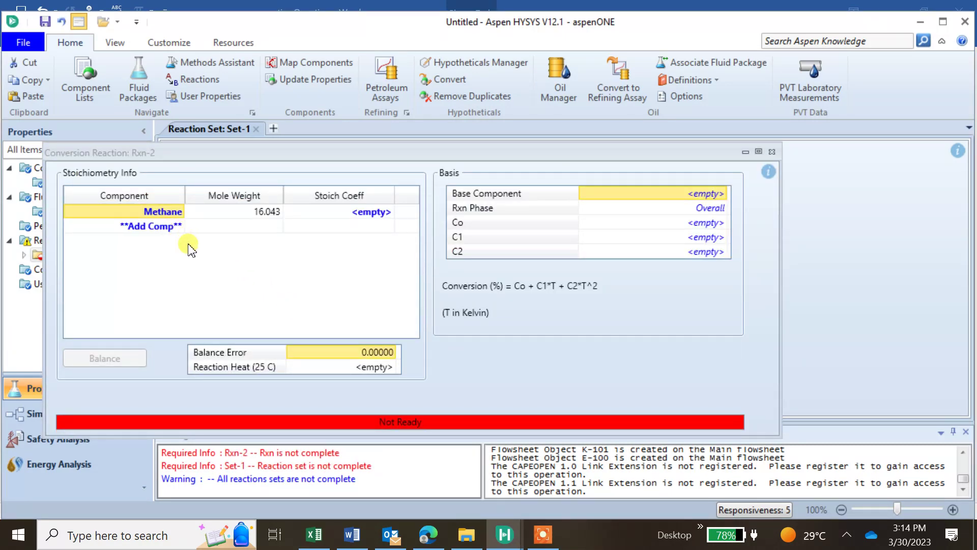
Step: Look up the second equation in the Word problem statement and add H2O, CO2 and Hydrogen to the second reaction's stoichiometry in Aspen HYSYS
mouse_move(354, 541)
click(367, 493)
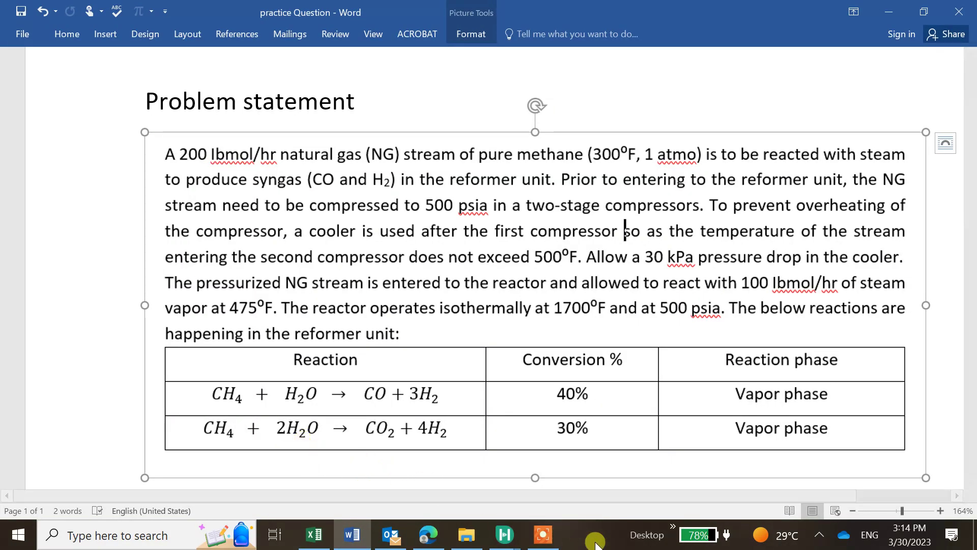
mouse_move(504, 536)
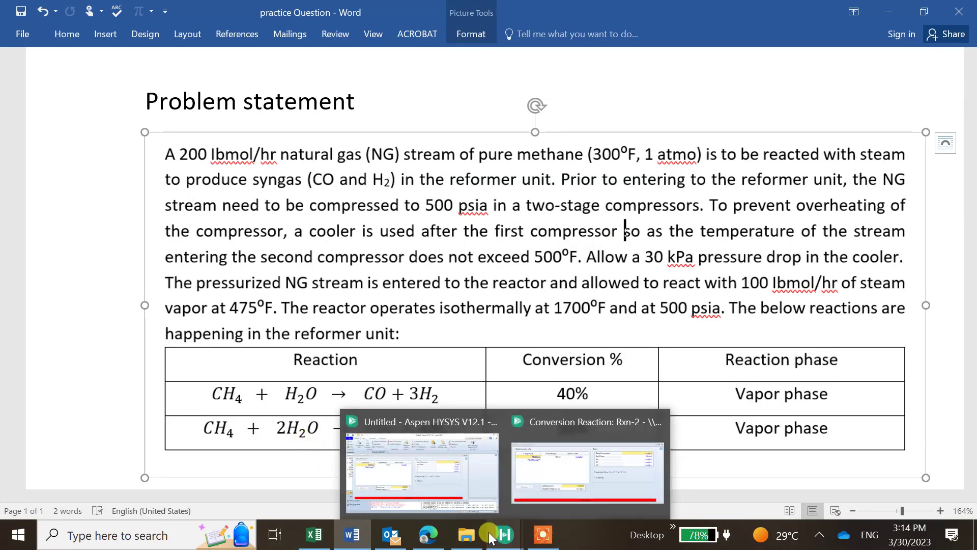
click(503, 495)
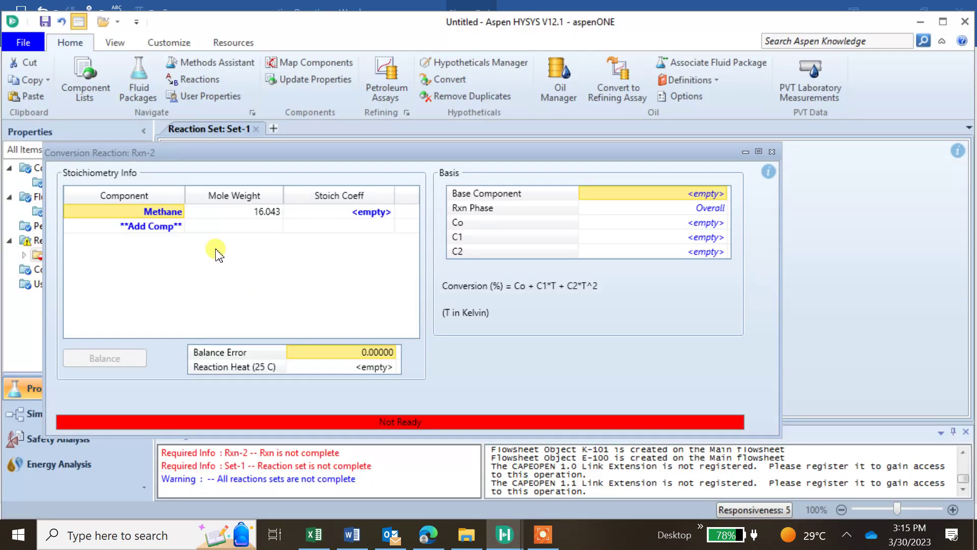
click(185, 225)
click(181, 225)
click(165, 249)
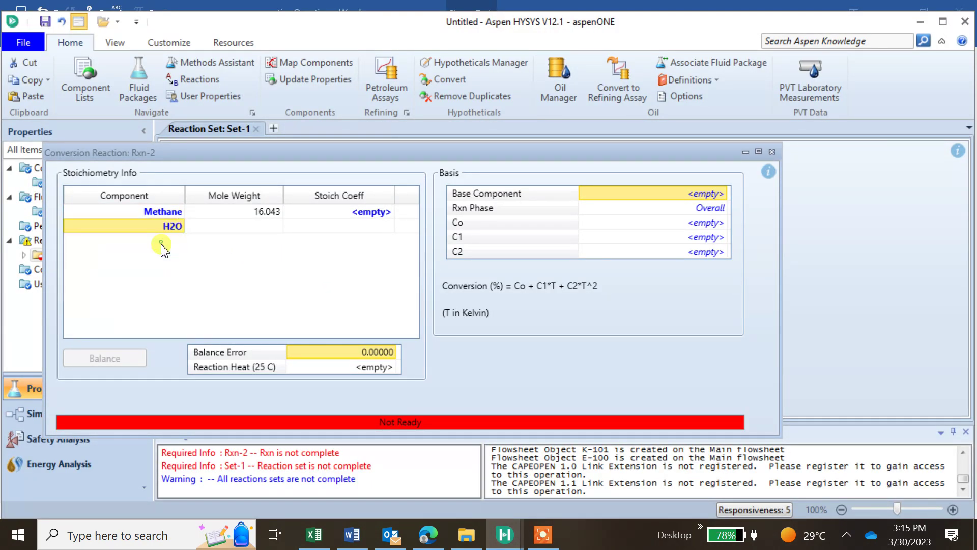
click(179, 240)
click(162, 262)
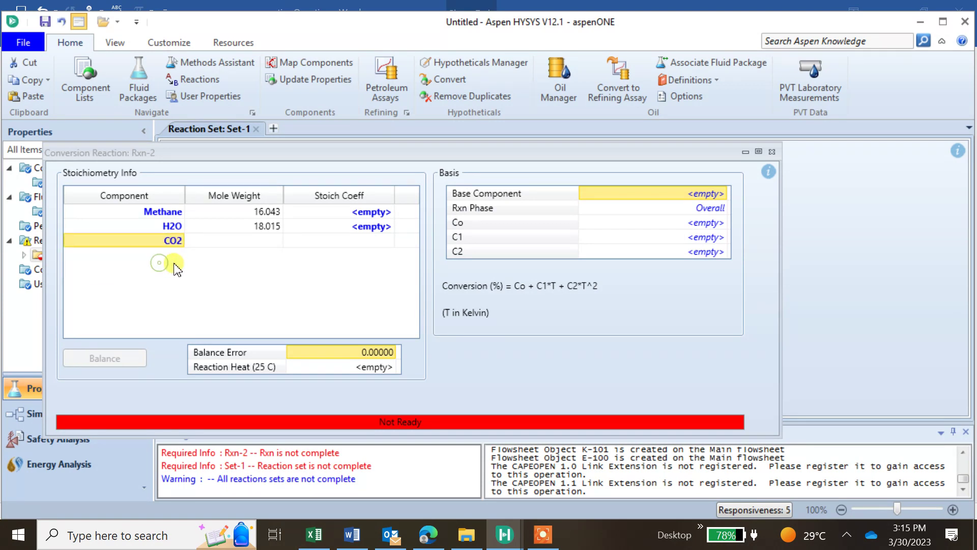
click(183, 257)
click(183, 257)
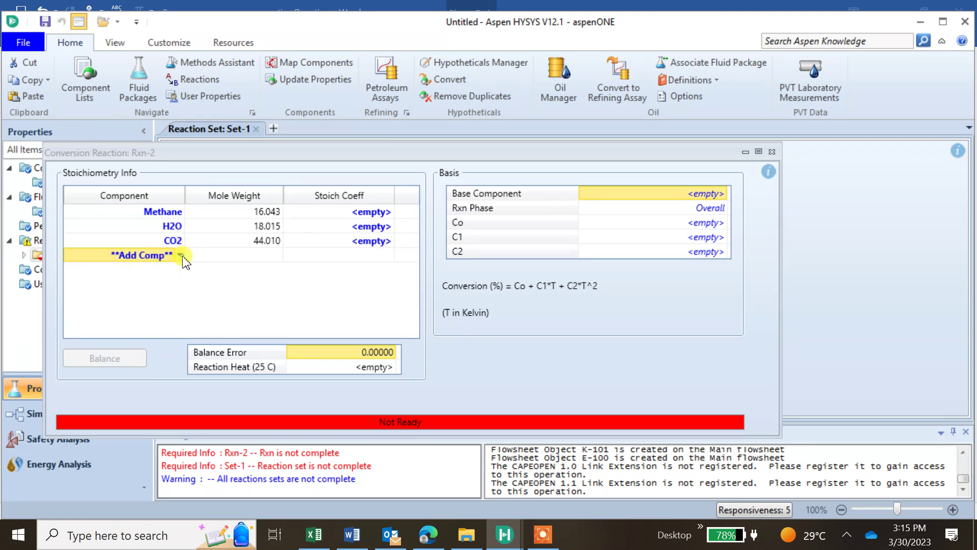
click(183, 257)
click(148, 287)
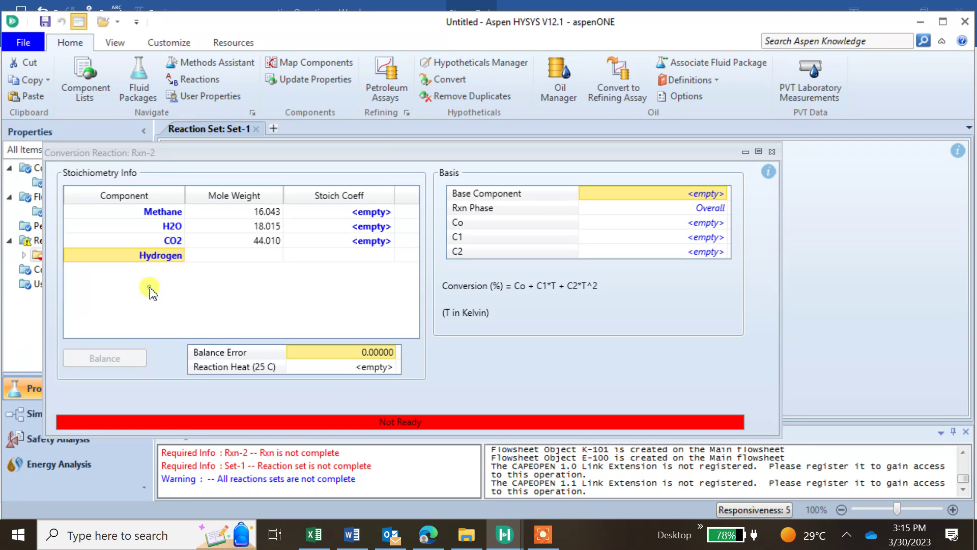
Step: Check the second equation in the Word problem statement, then set HYSYS stoichiometric coefficients to Methane -1, H2O -2, CO2 1 and Hydrogen 4
click(356, 490)
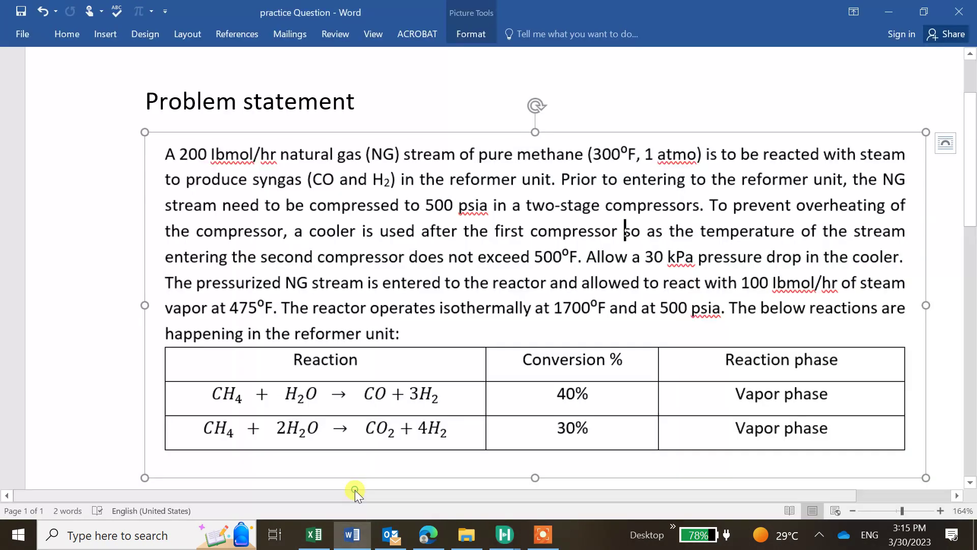
mouse_move(510, 537)
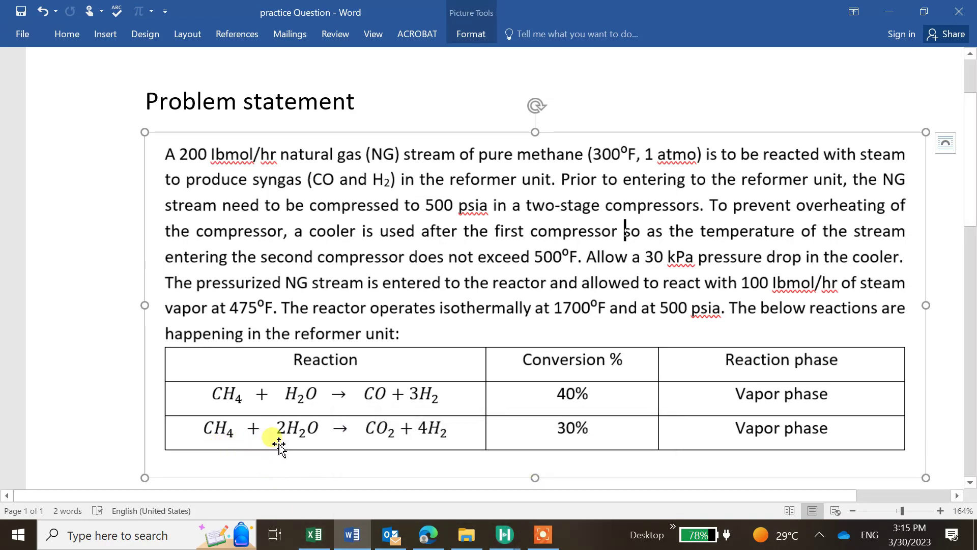
click(570, 463)
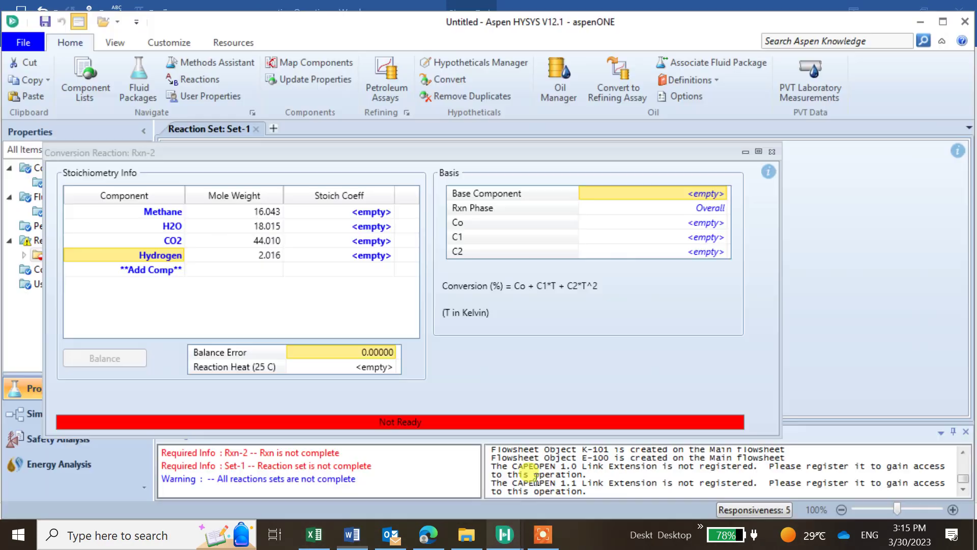
text(-)
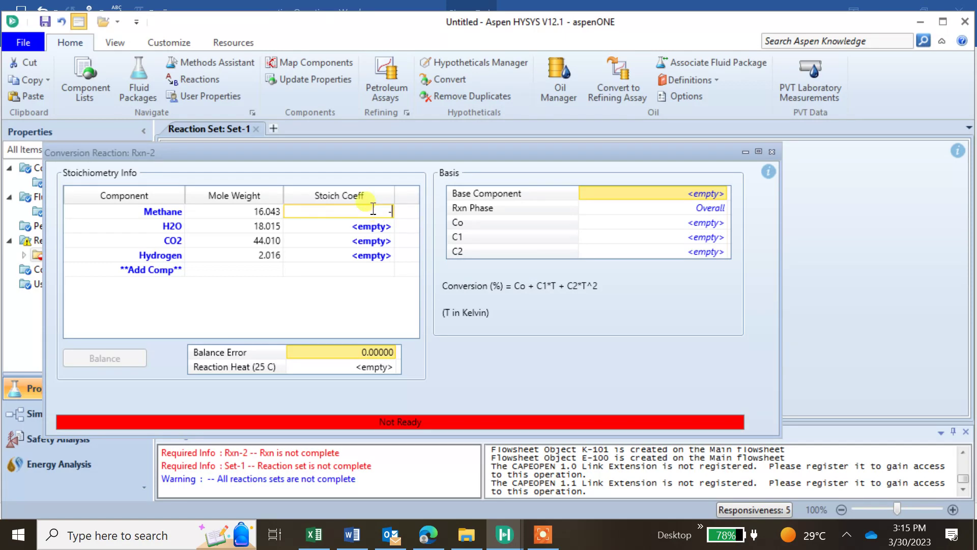
text(1)
click(375, 225)
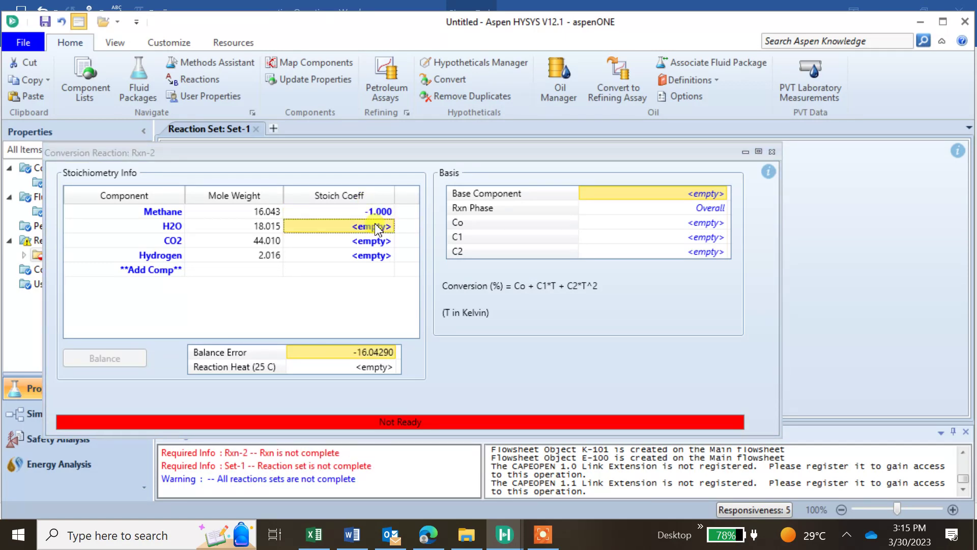
text(-2)
key(Return)
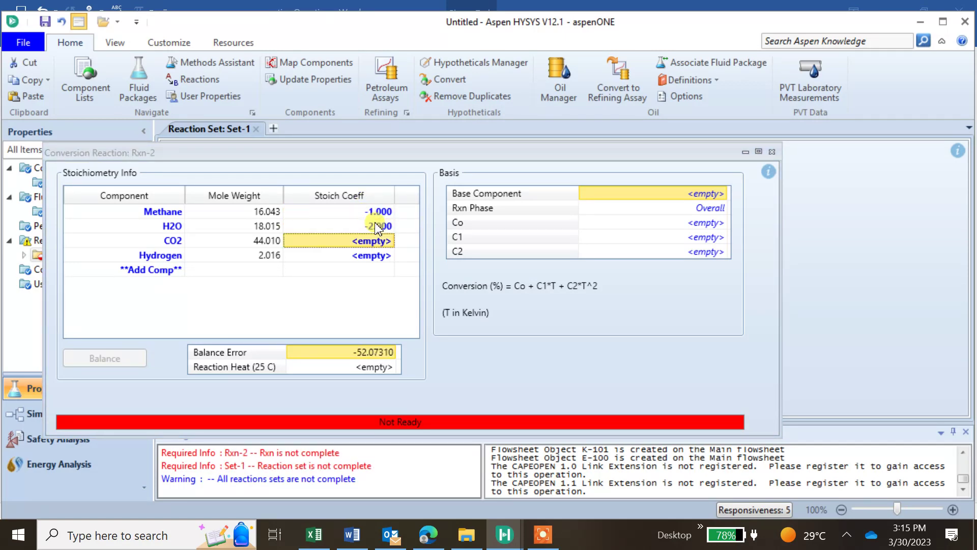
text(1)
key(Return)
text(4)
key(Return)
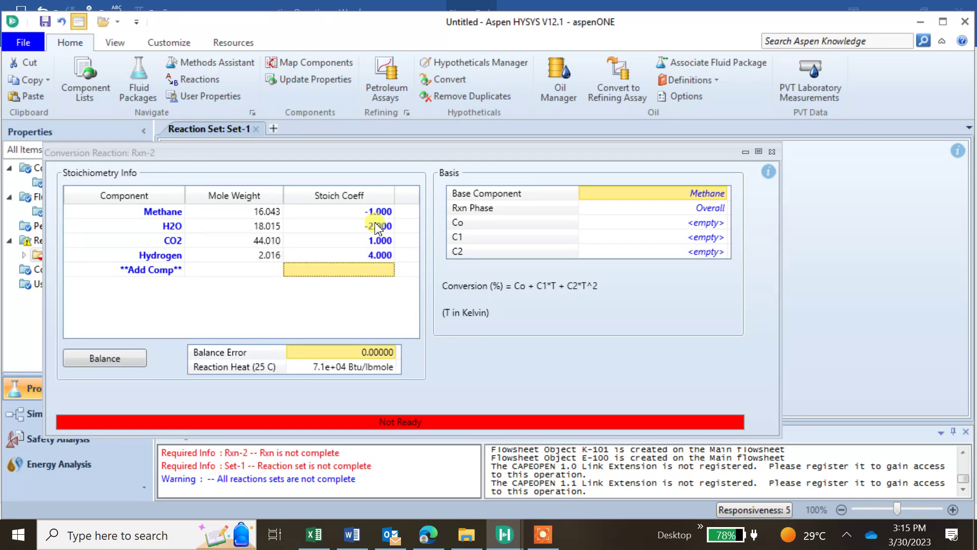
Step: Look up the second reaction's conversion in Word, set its Co to 30 in Aspen HYSYS, and close the reaction window
mouse_move(354, 534)
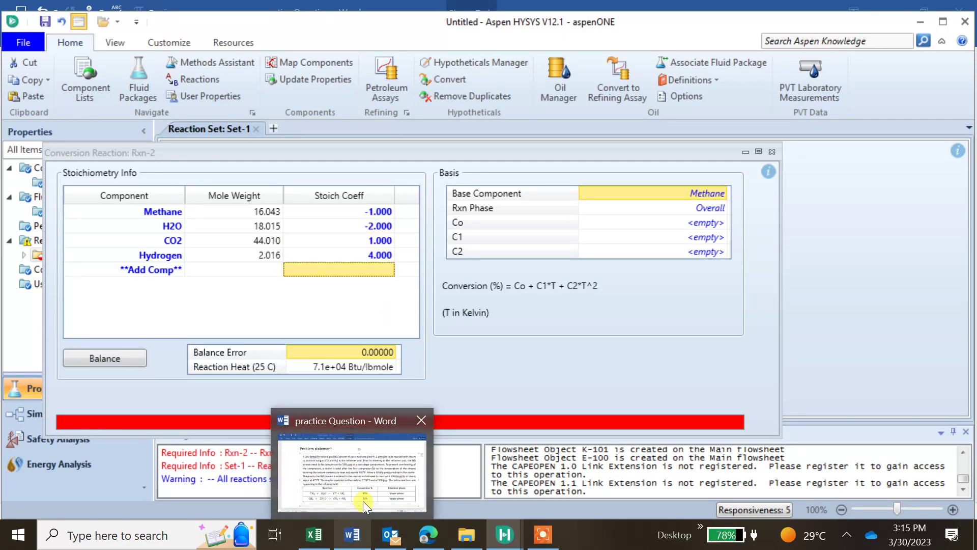
click(364, 504)
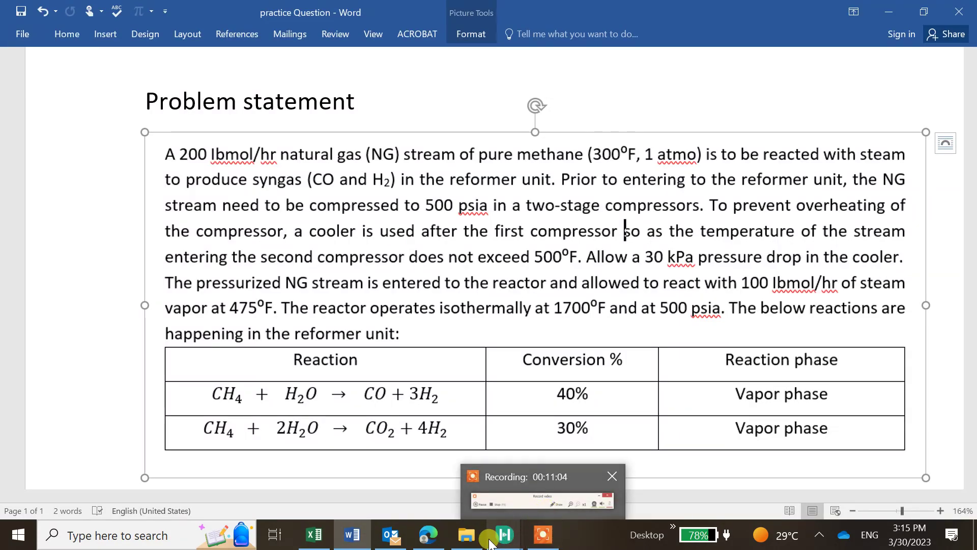
mouse_move(503, 534)
click(558, 465)
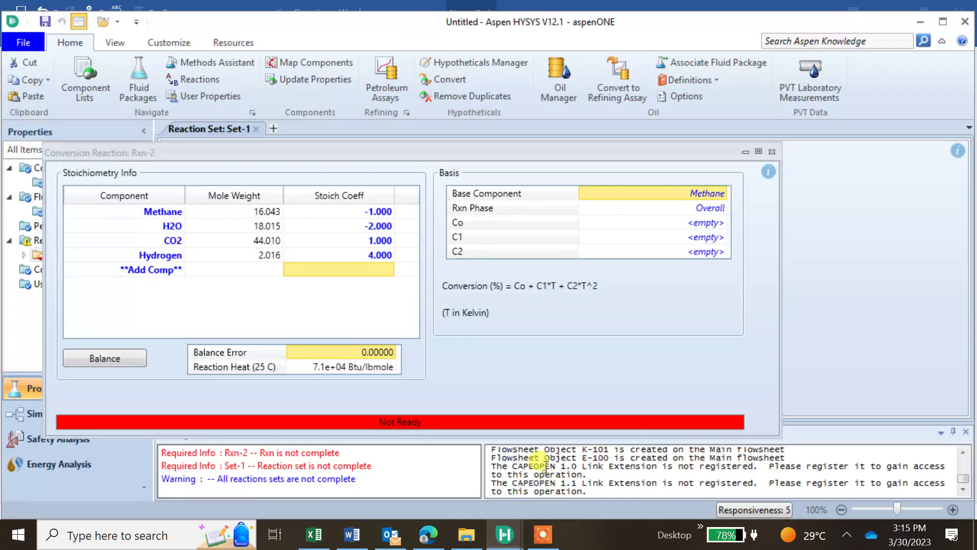
click(693, 224)
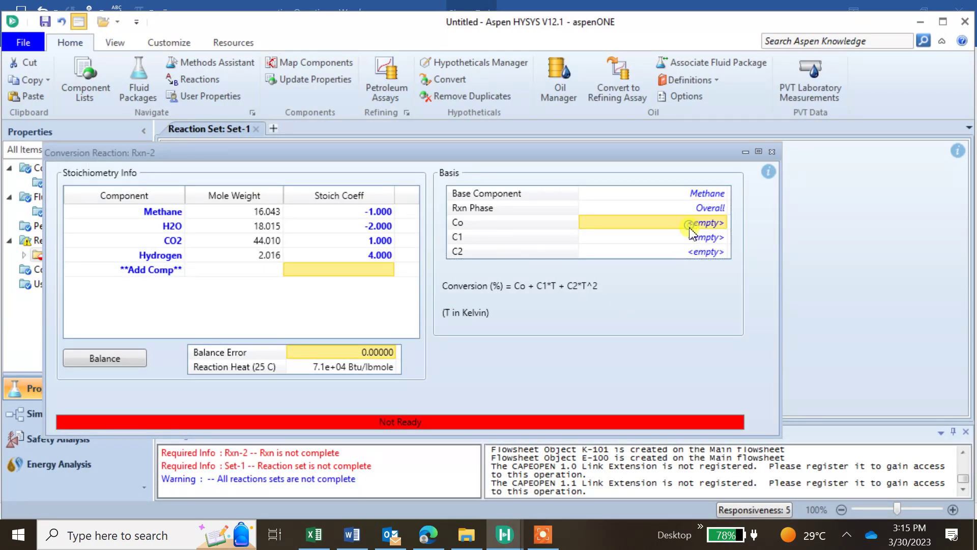
text(3)
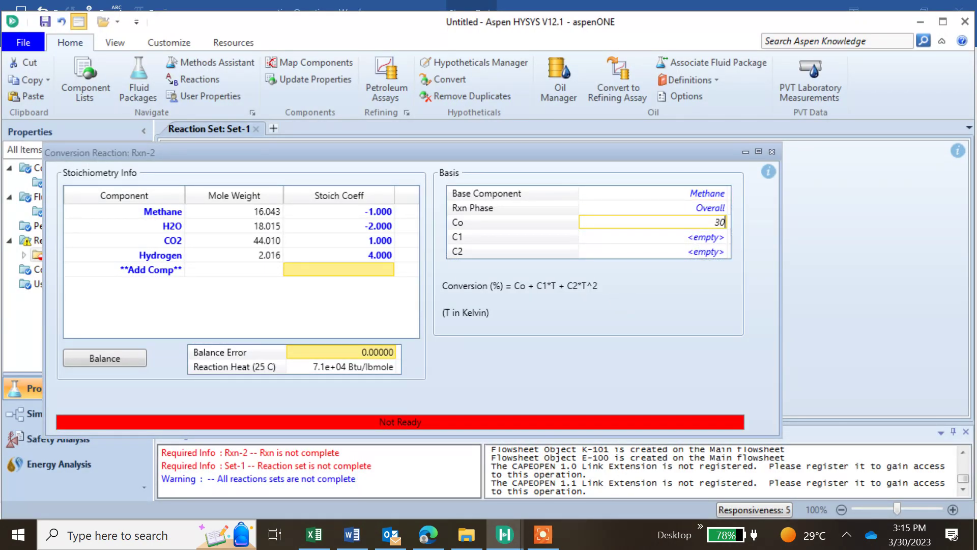
text(0)
key(Return)
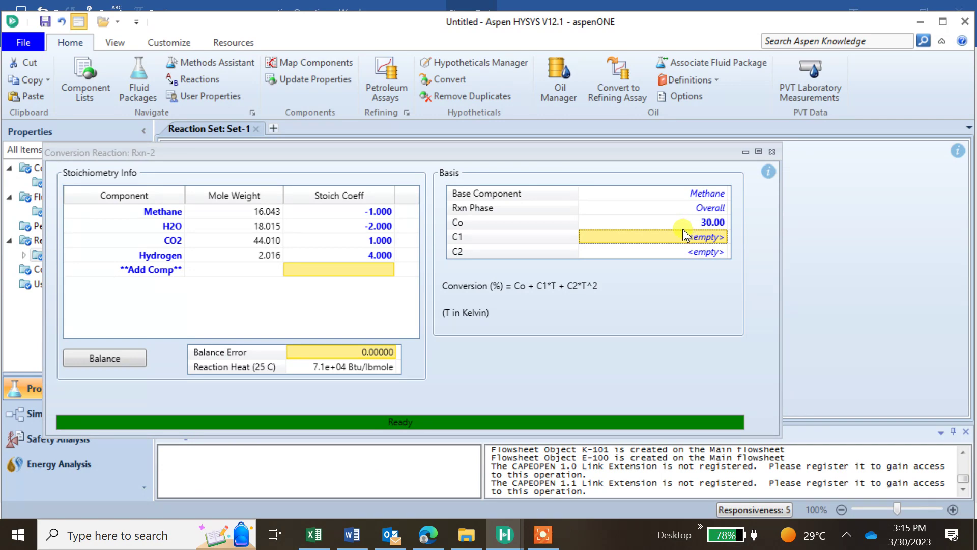
click(772, 151)
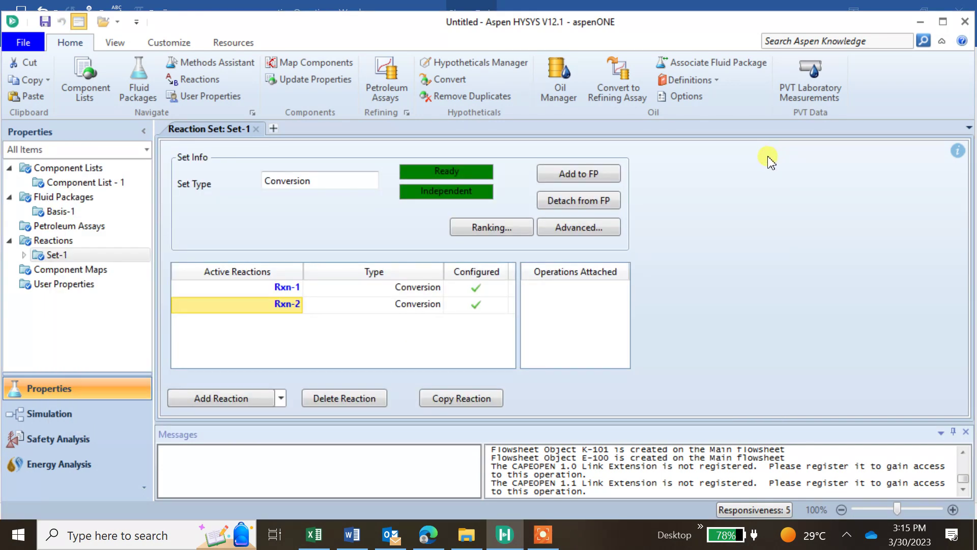
Step: Add the completed conversion reaction set to the fluid package and switch to the simulation environment
click(585, 173)
click(453, 376)
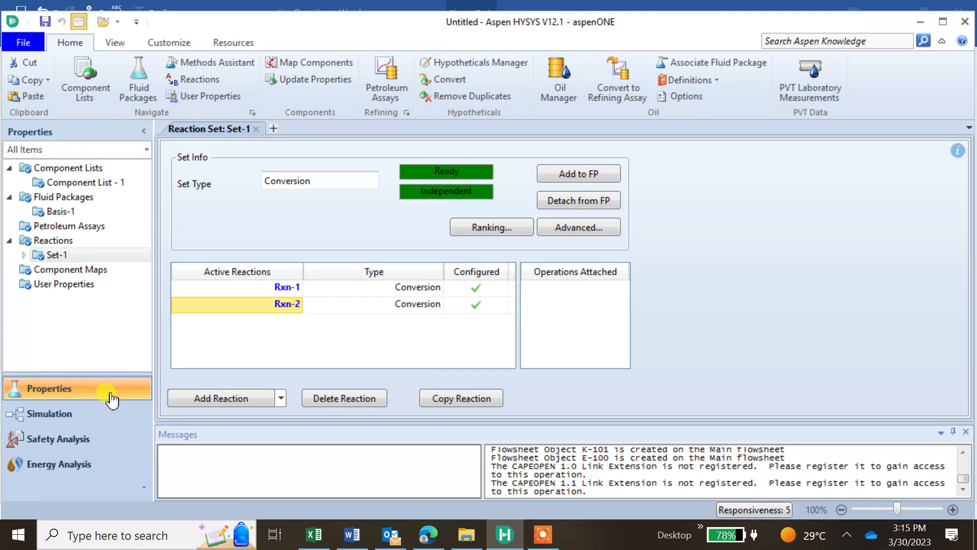
click(97, 414)
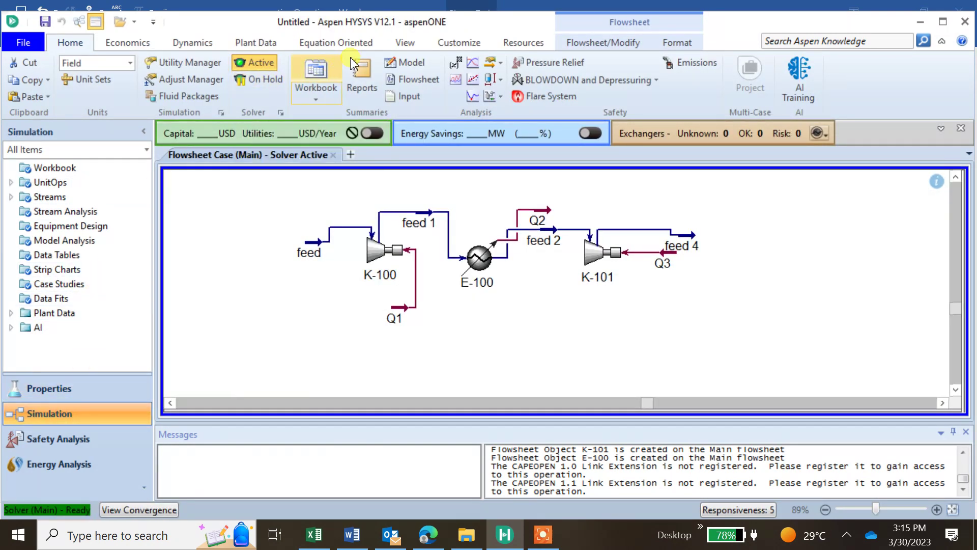
Step: Search the model palette for "conver" and place a conversion reactor on the flowsheet beyond the feed 4 stream
click(403, 43)
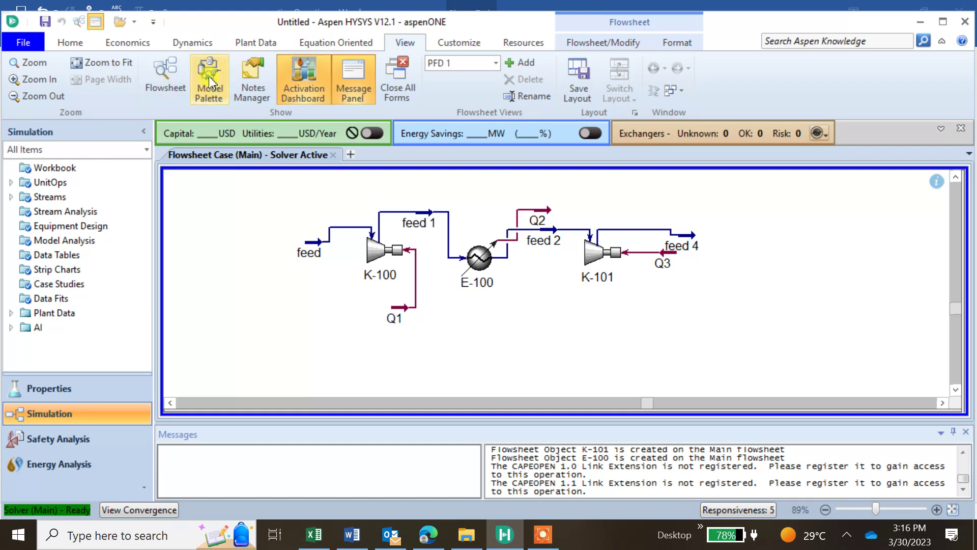
click(211, 82)
text(conver)
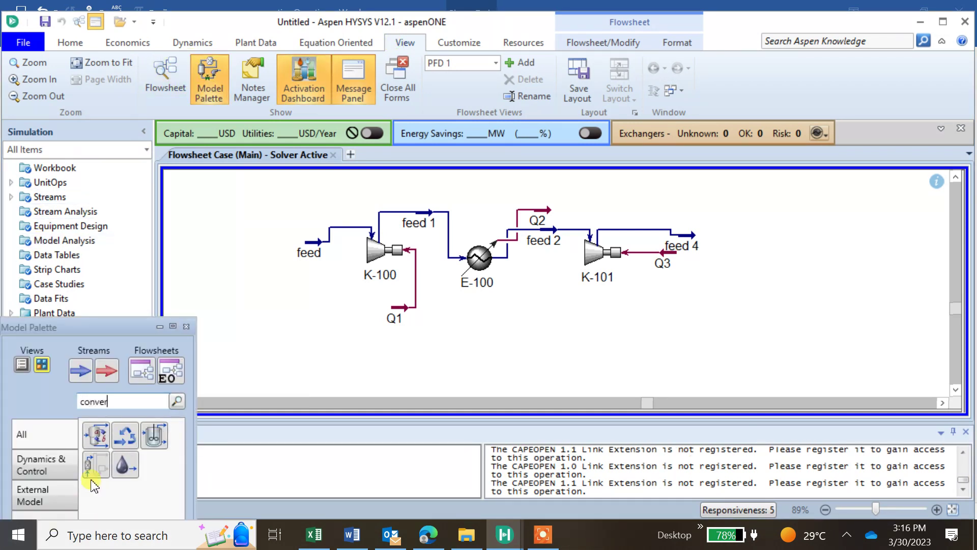
drag(97, 435, 732, 270)
click(187, 326)
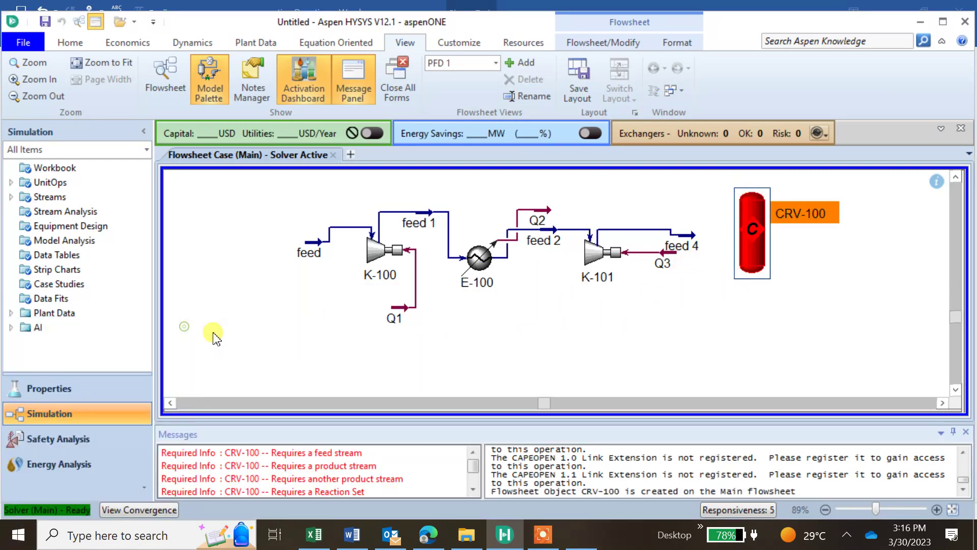
click(733, 337)
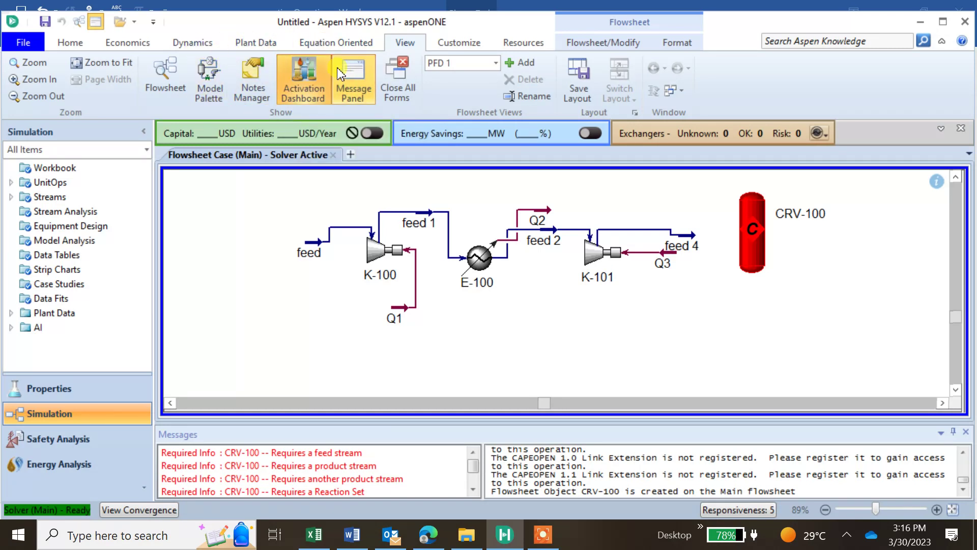
Step: Place a new material stream on the flowsheet below feed 4 and name it "steam"
click(209, 77)
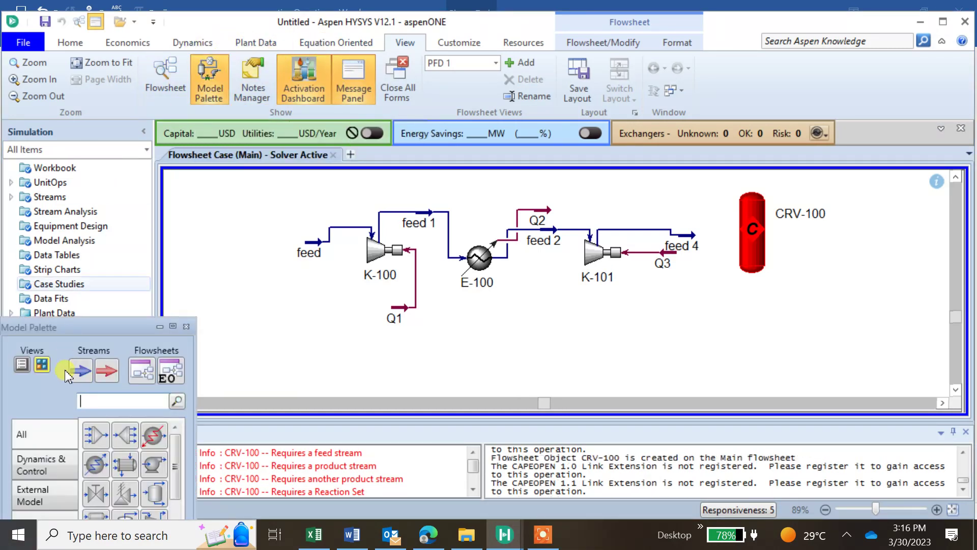
click(78, 372)
click(677, 326)
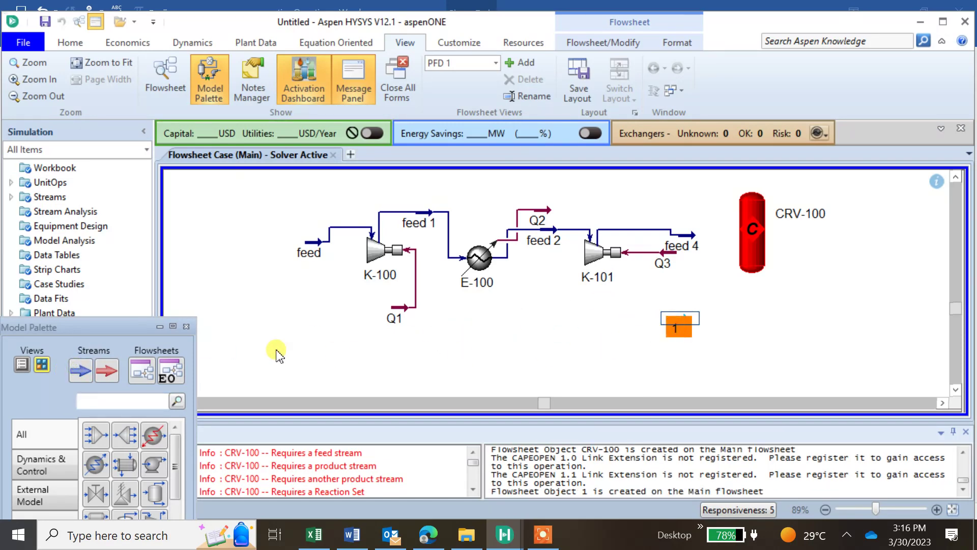
click(186, 326)
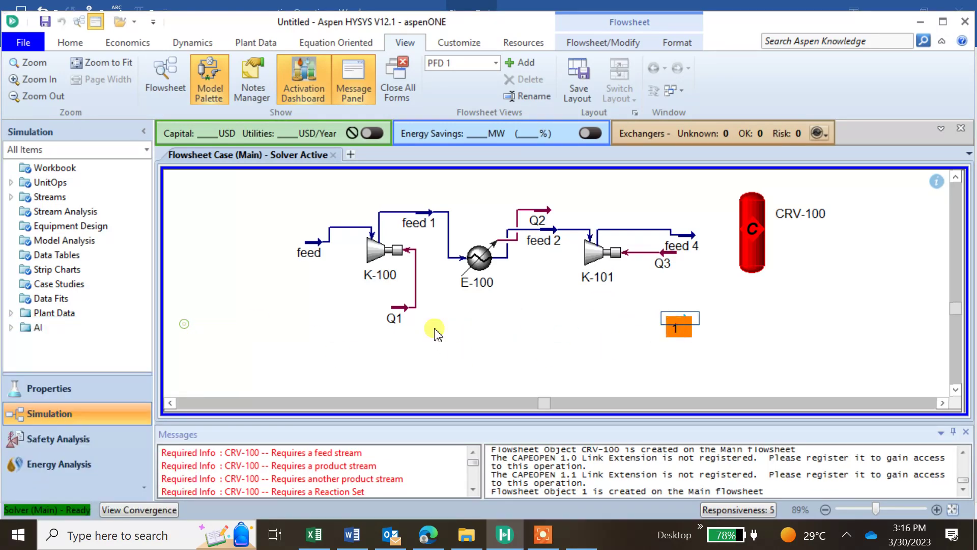
double_click(693, 325)
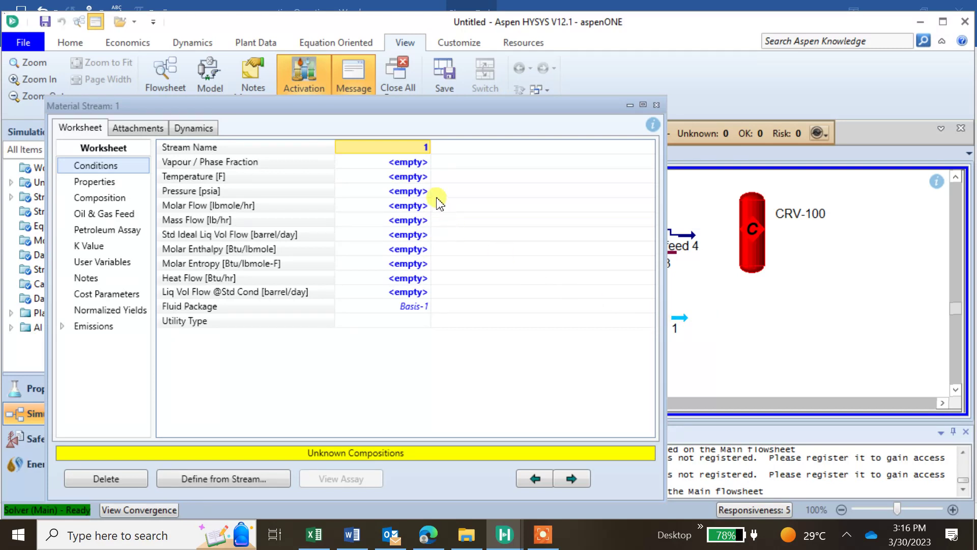
text(steam)
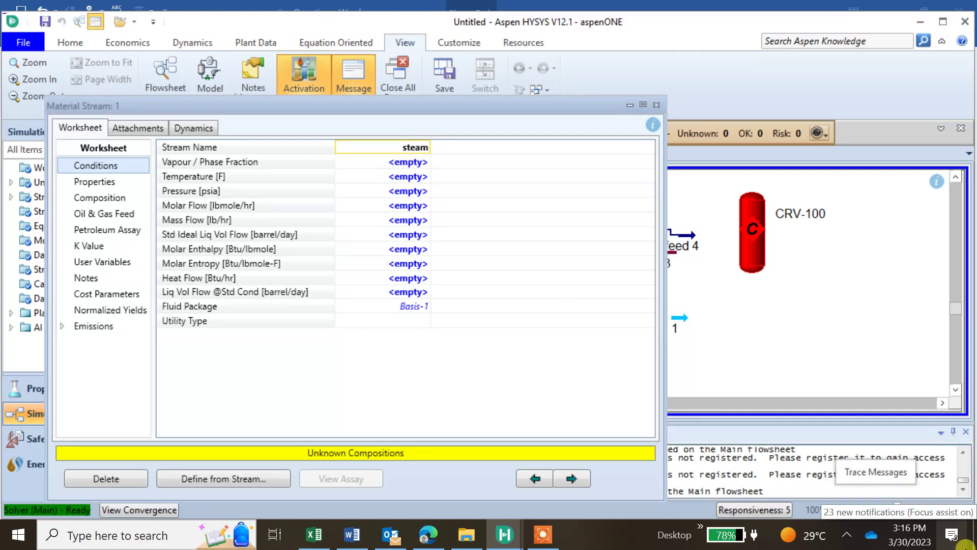
key(Return)
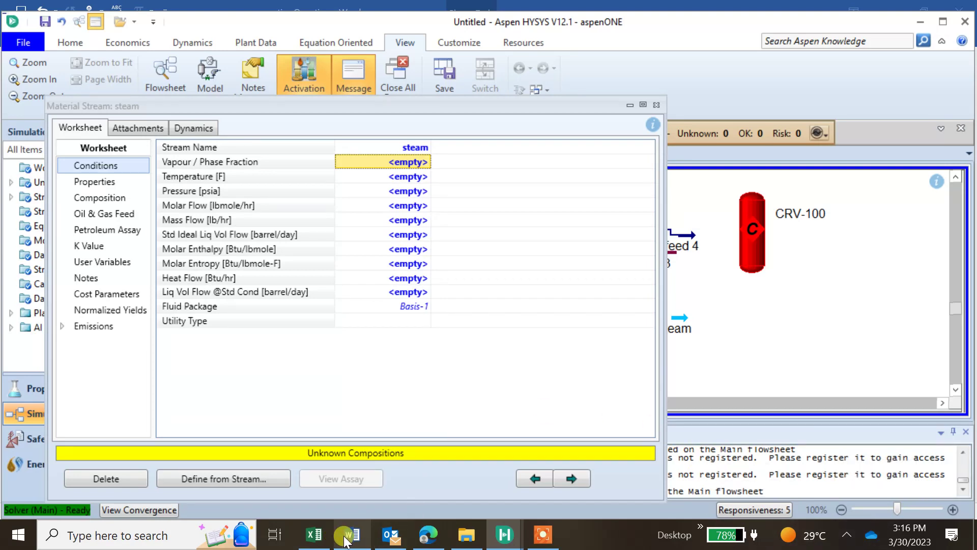
Step: Check the steam conditions in the Word problem statement and set the steam stream's vapour fraction to 1 in Aspen HYSYS
mouse_move(351, 539)
click(362, 460)
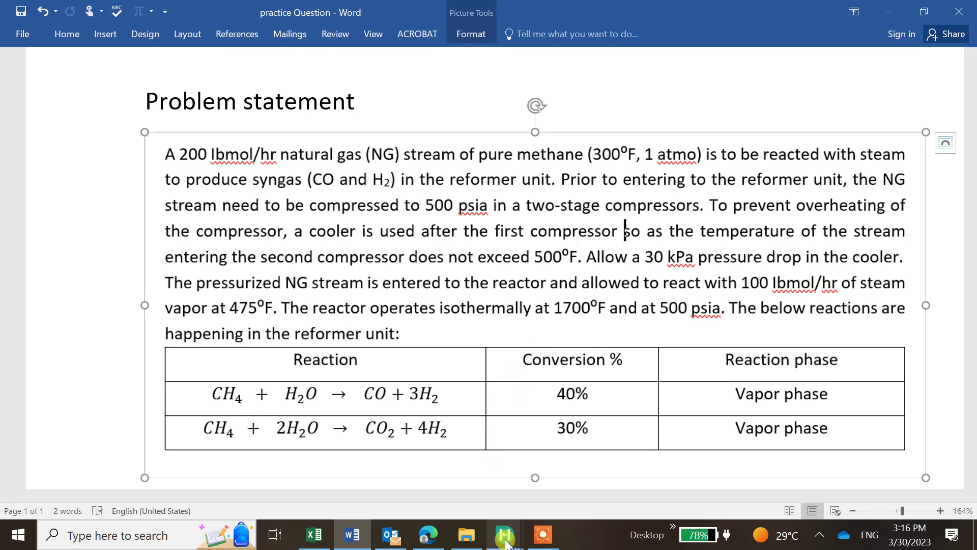
mouse_move(506, 542)
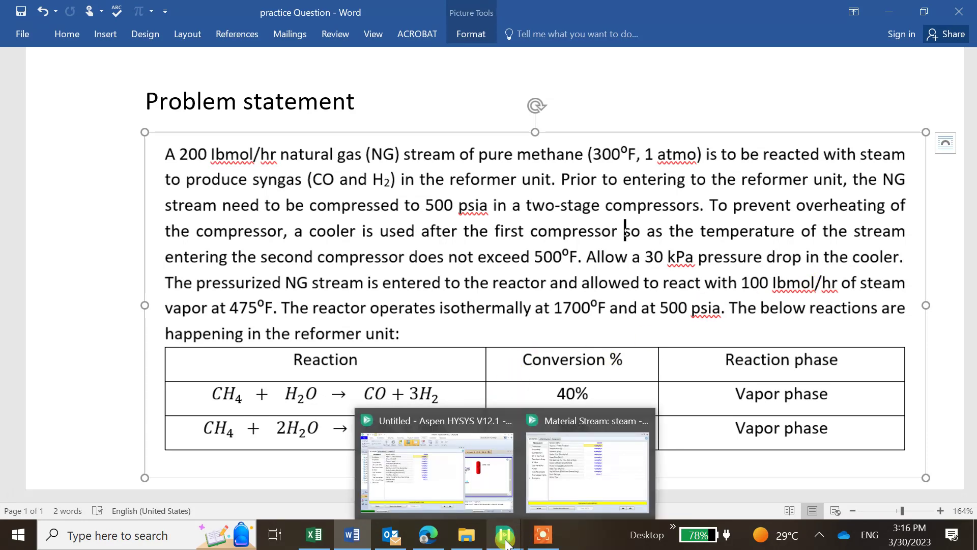
click(552, 458)
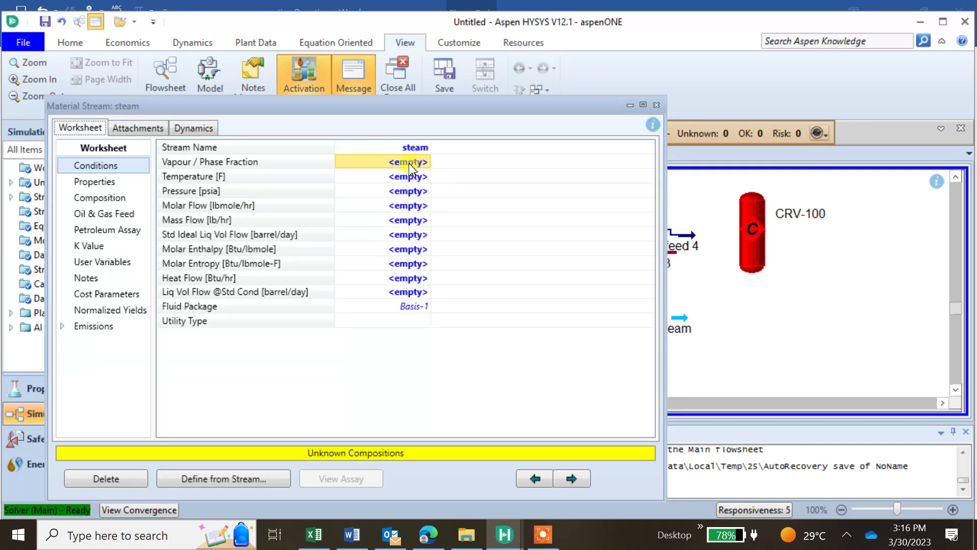
text(1)
key(Return)
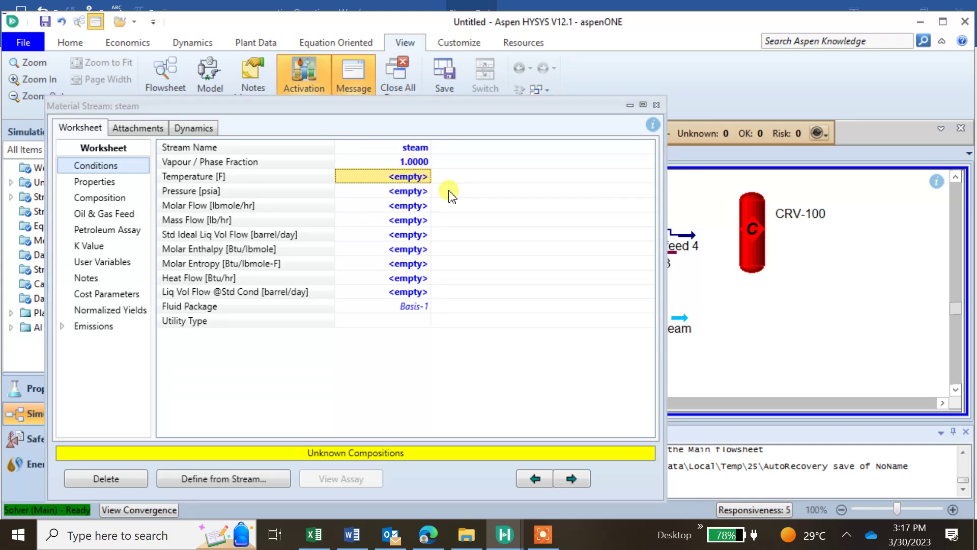
Step: Check the steam conditions in Word, and set the steam stream's temperature to 475 °F and molar flow to 100 lbmole/hr in Aspen HYSYS
mouse_move(345, 539)
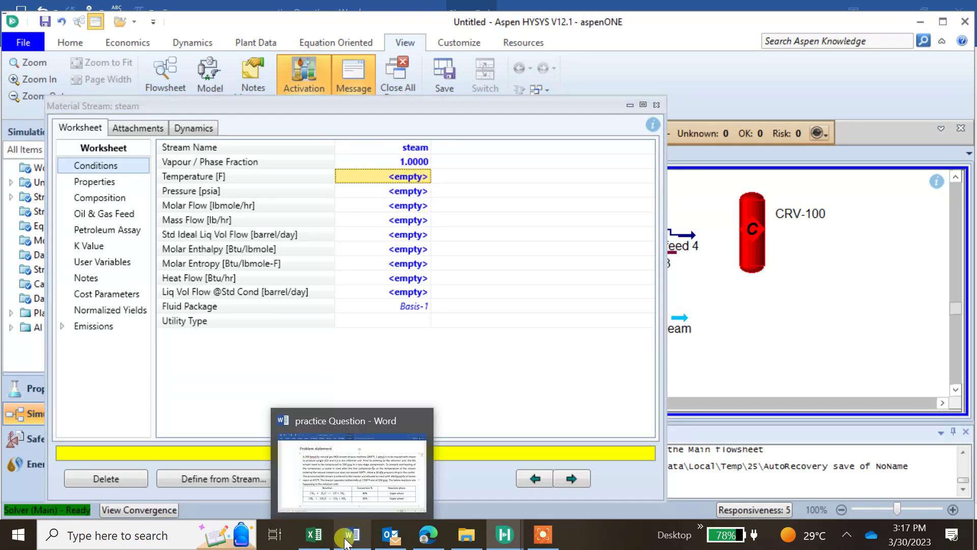
click(361, 487)
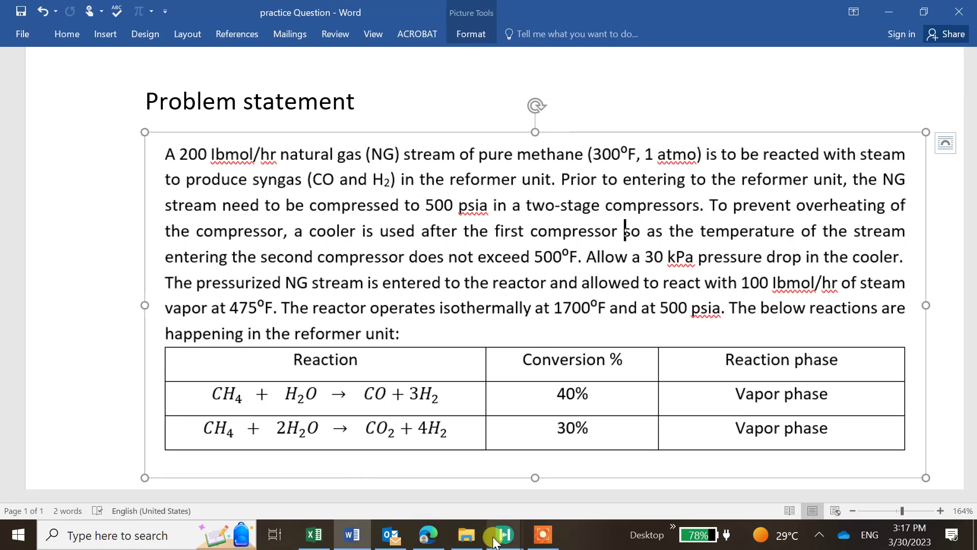
mouse_move(494, 540)
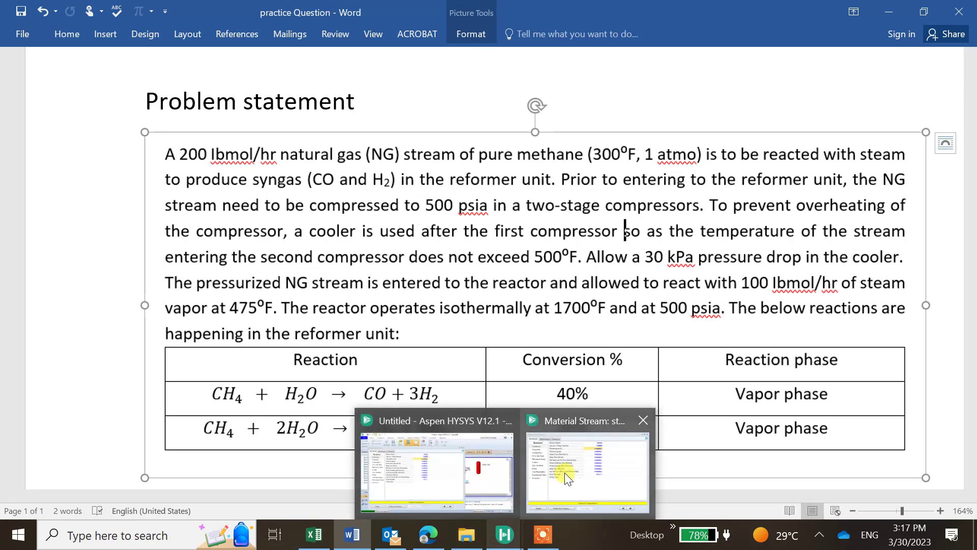
click(586, 471)
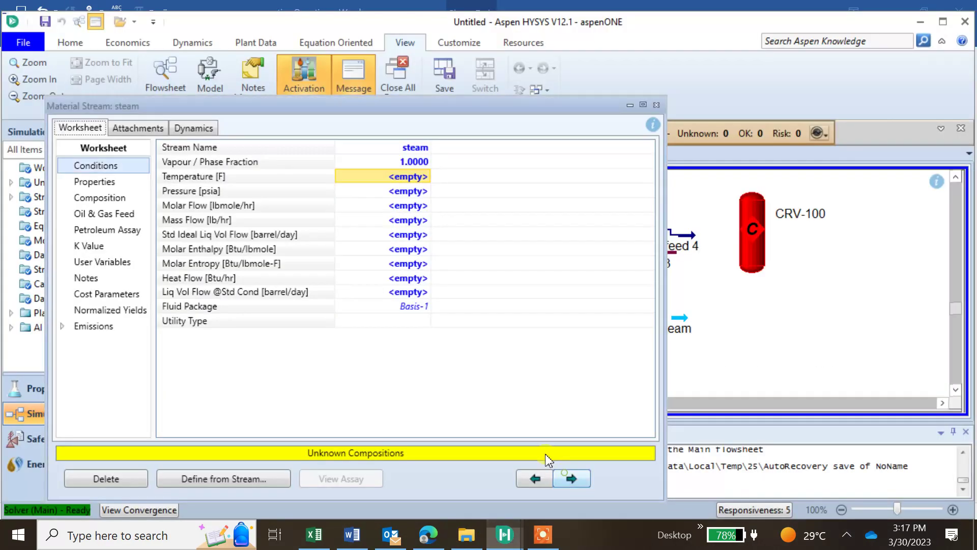
click(401, 192)
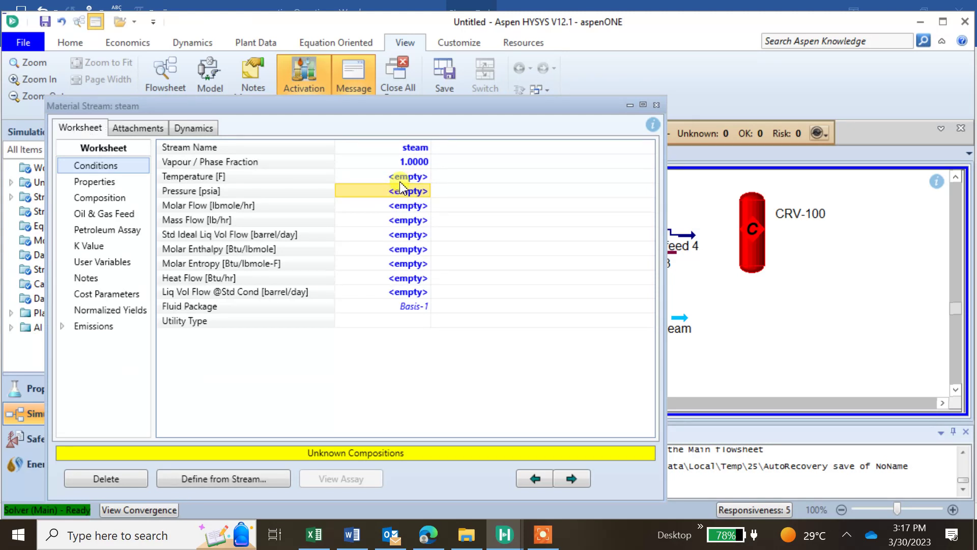
click(400, 181)
text(475)
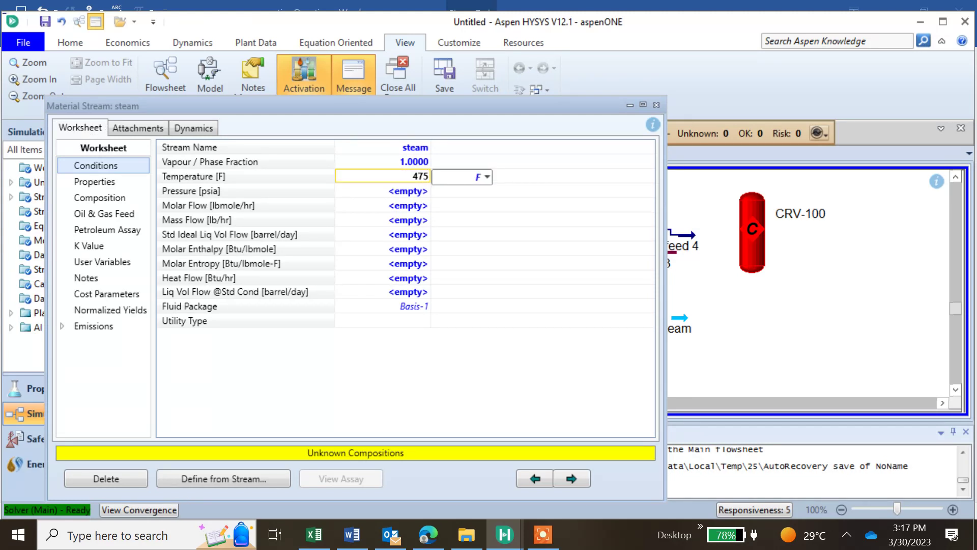
key(Return)
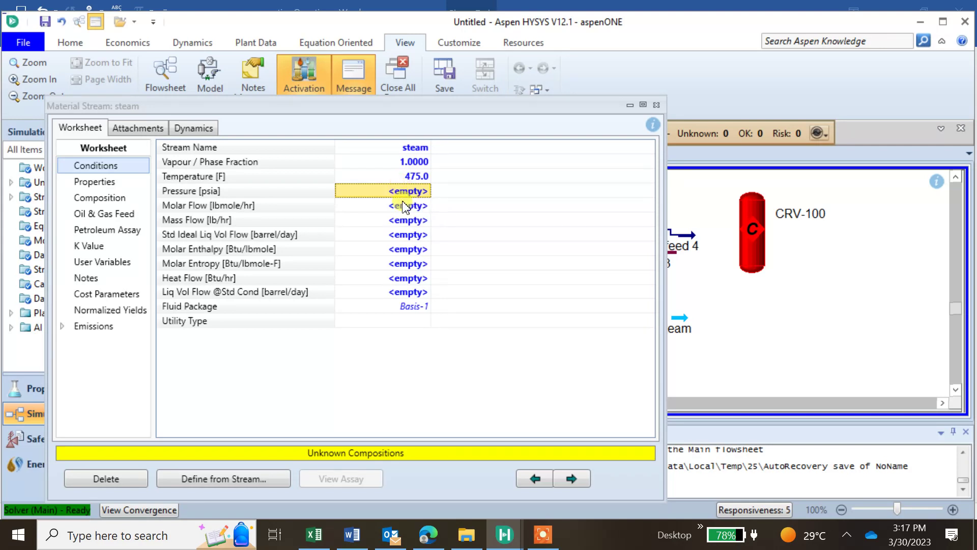
click(402, 205)
text(1)
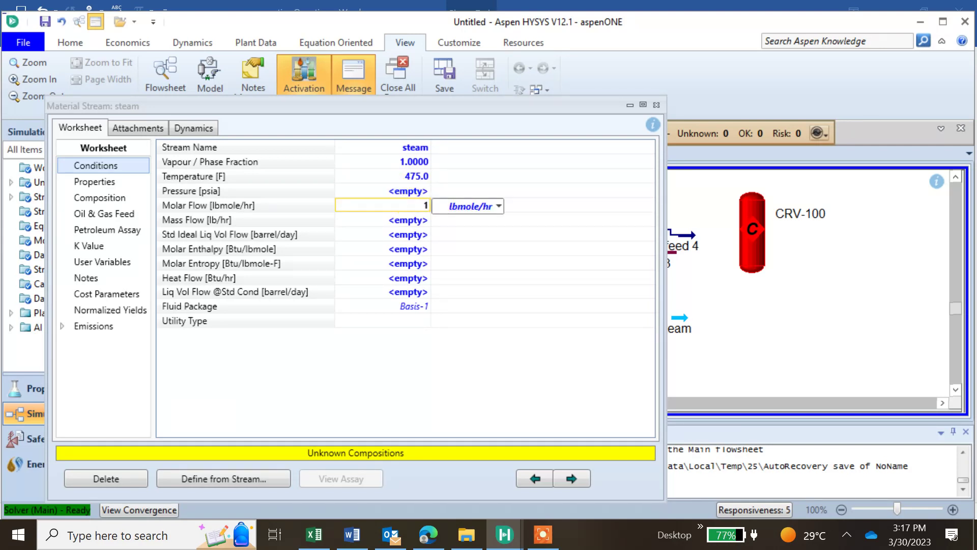
text(00)
key(Return)
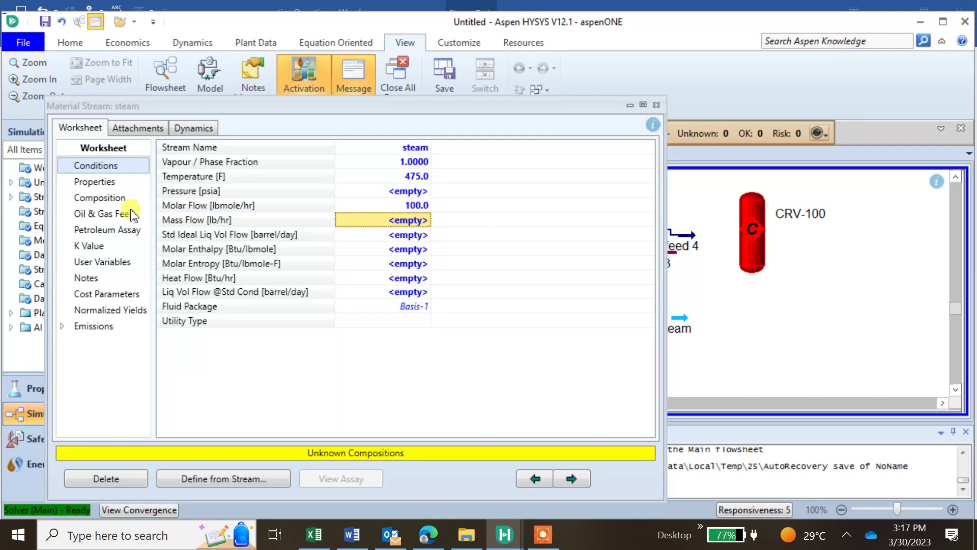
Step: Consult the Word problem statement again, and define the steam stream's composition in Aspen HYSYS as H2O with a mole fraction of 1
click(109, 199)
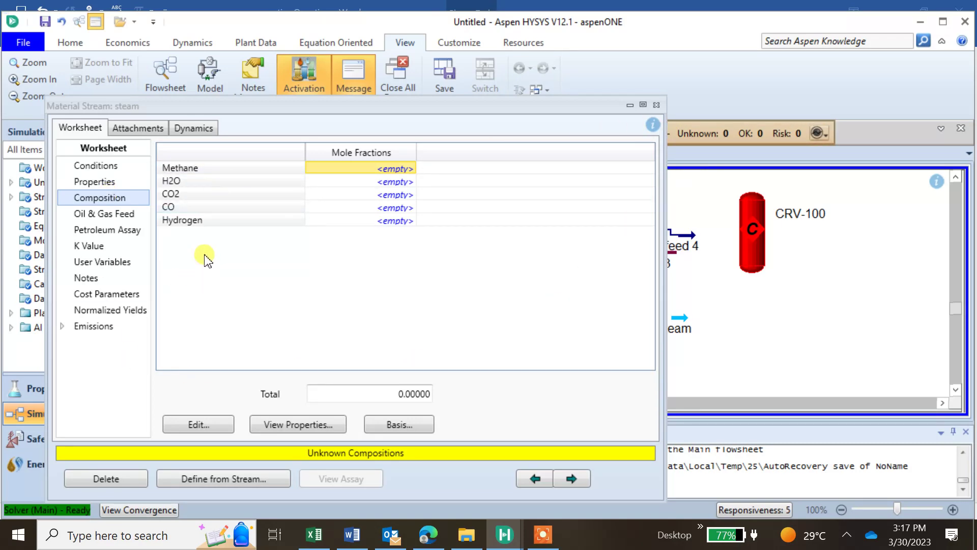
click(629, 104)
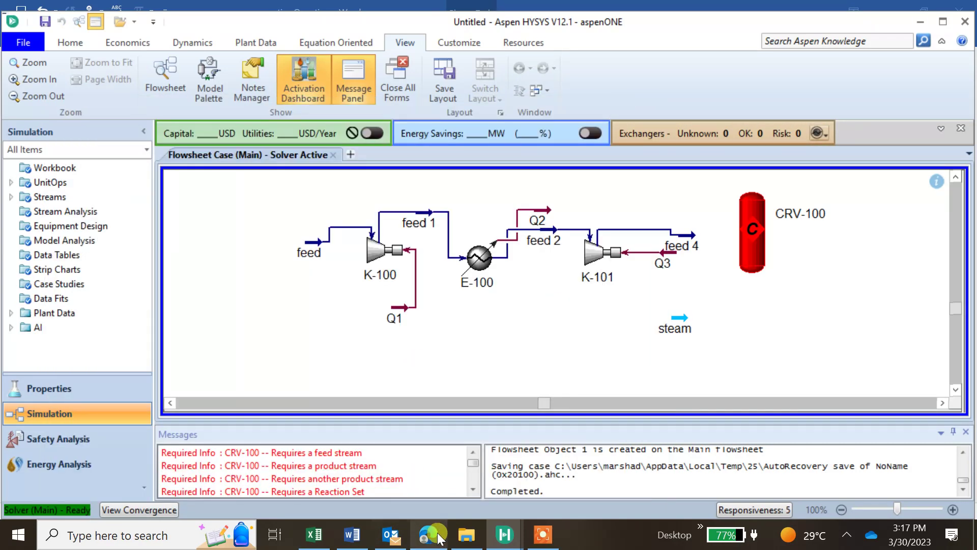
click(344, 496)
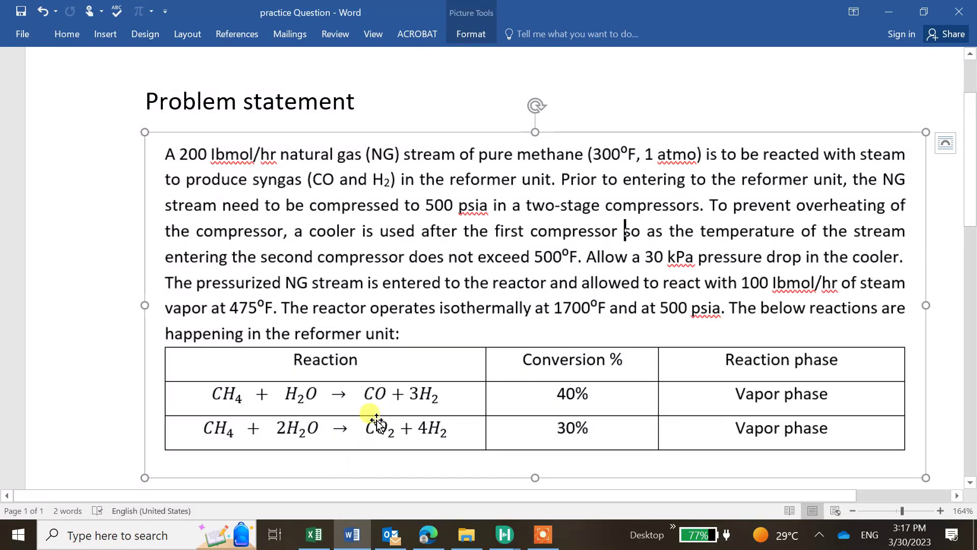
mouse_move(505, 534)
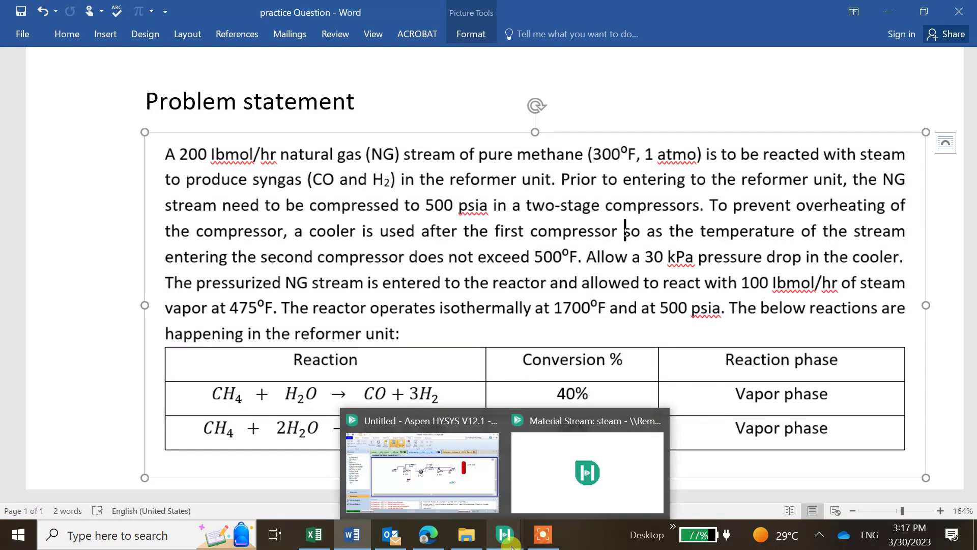
click(541, 493)
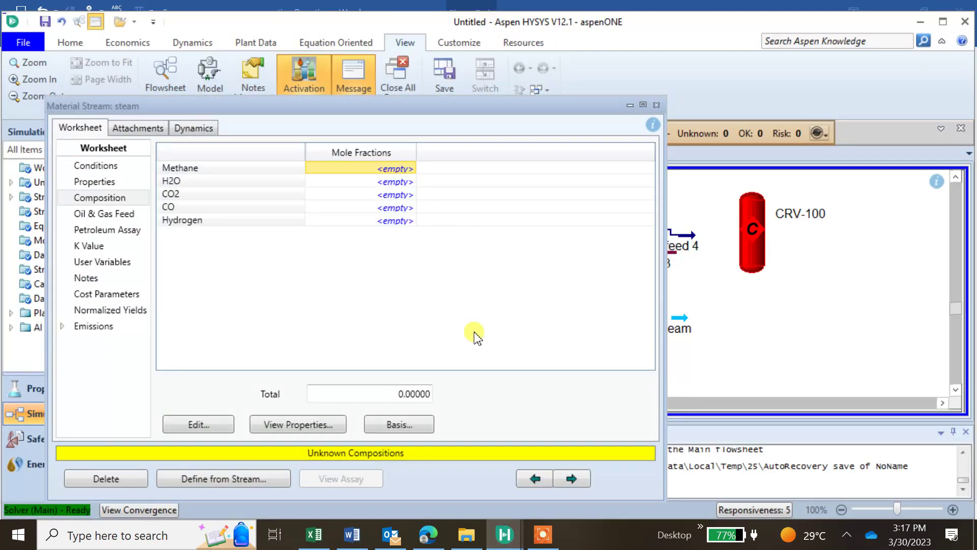
click(391, 182)
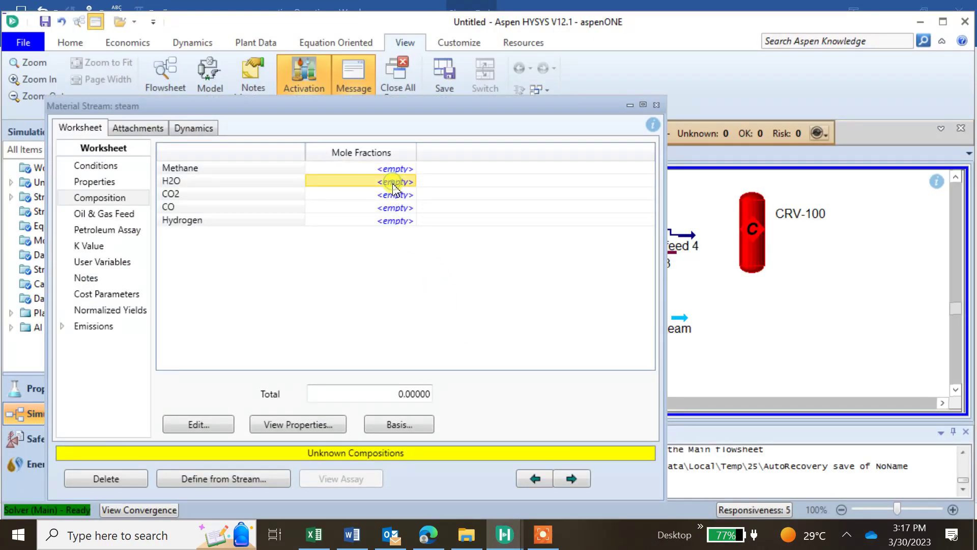
text(1)
key(Return)
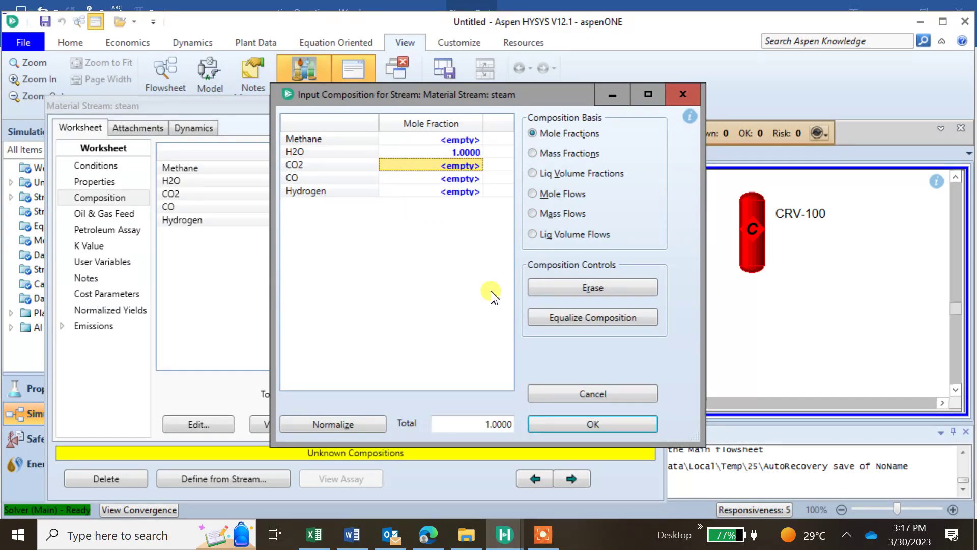
click(583, 425)
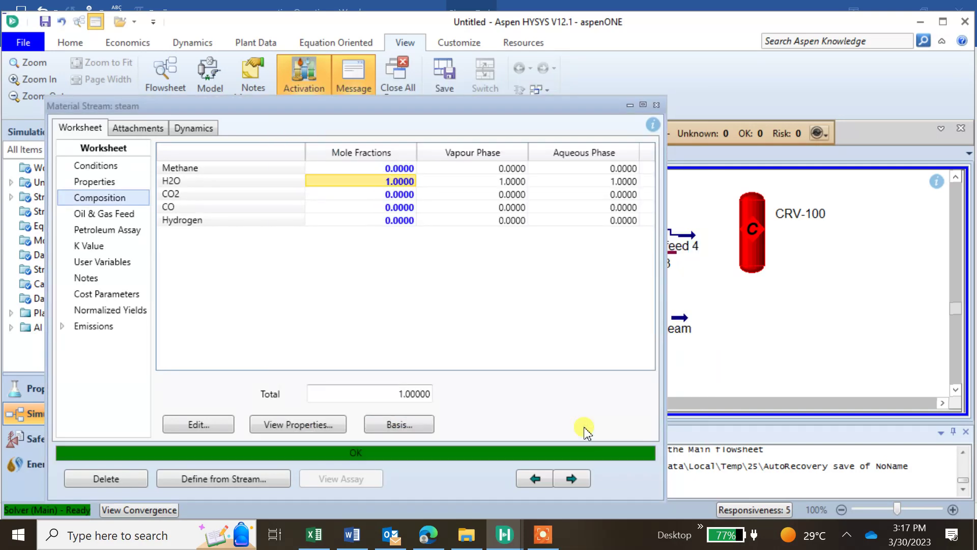
click(657, 104)
mouse_move(696, 321)
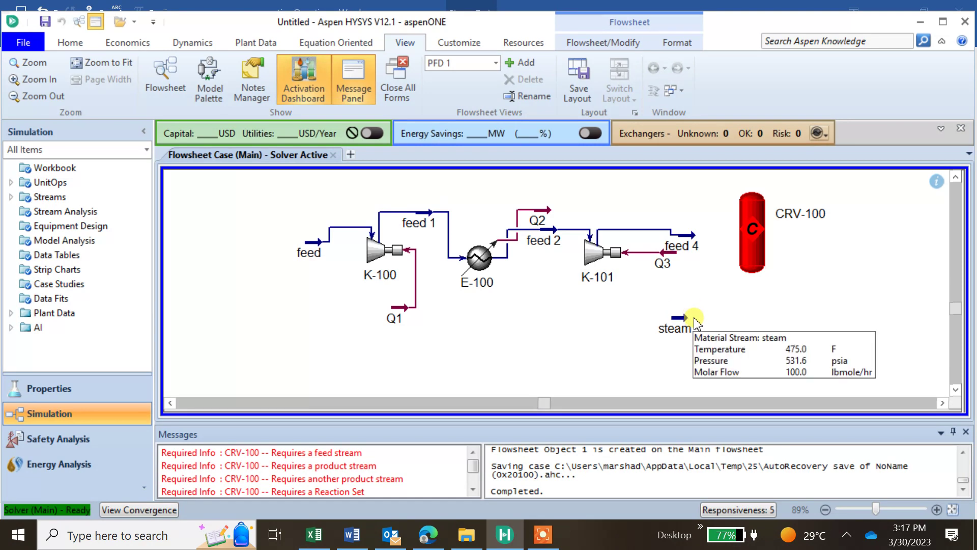
Step: Connect the feed 4 and steam streams as inlets of conversion reactor CRV-100
double_click(752, 229)
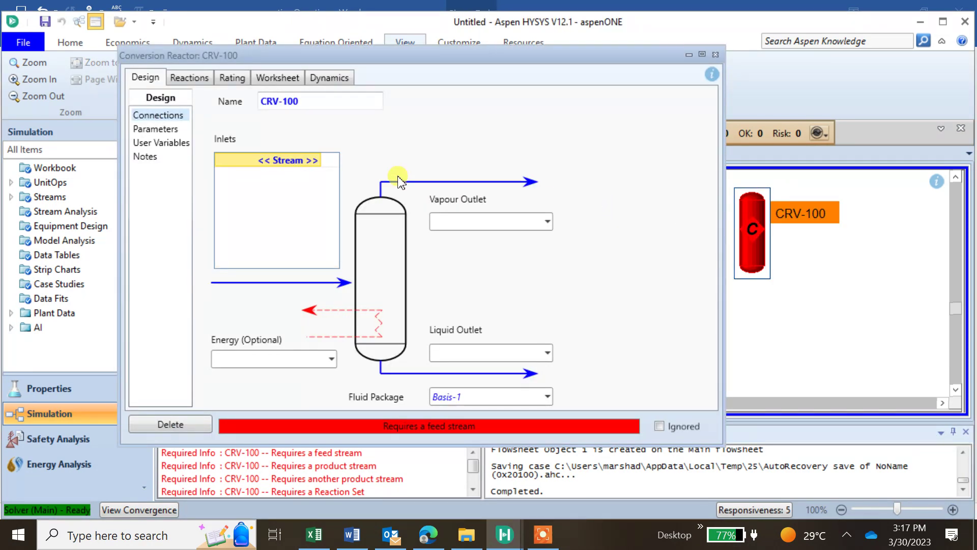
click(318, 161)
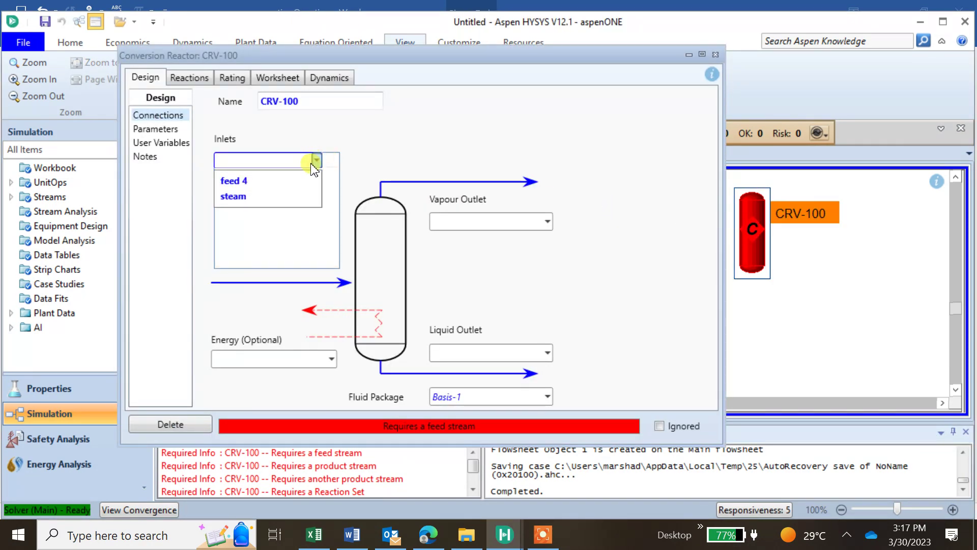
click(308, 181)
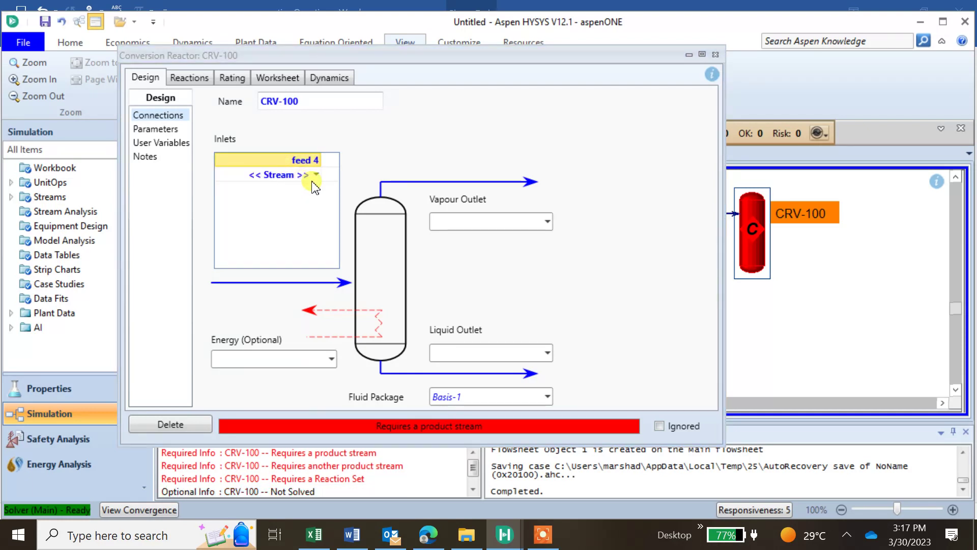
click(316, 176)
click(290, 194)
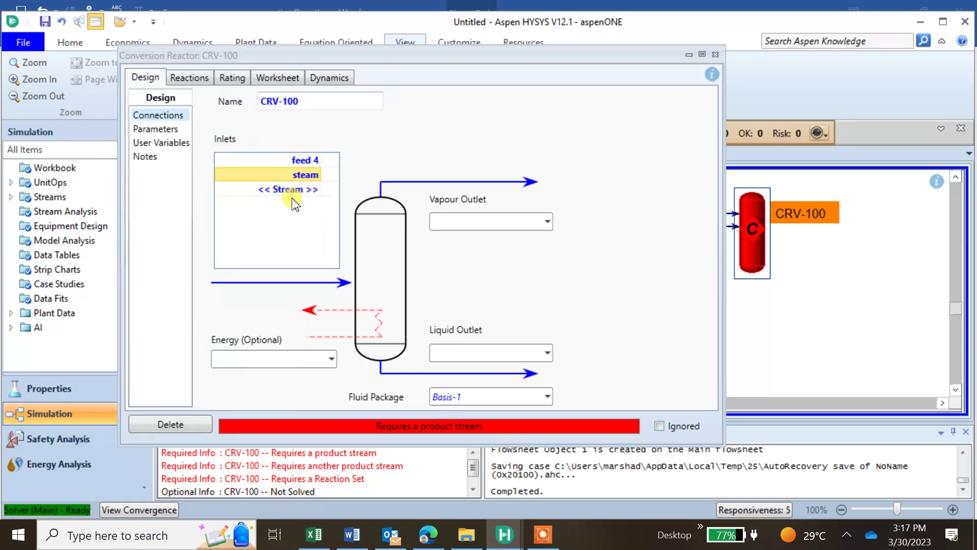
Step: Name the reactor's vapour outlet V and liquid outlet L, and attach energy stream Q4
click(440, 217)
text(V)
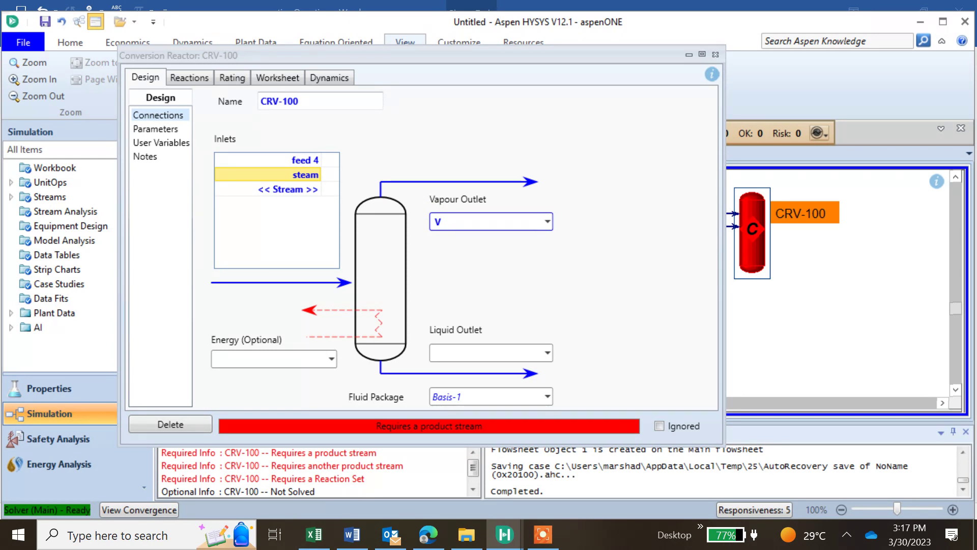
click(446, 350)
text(L)
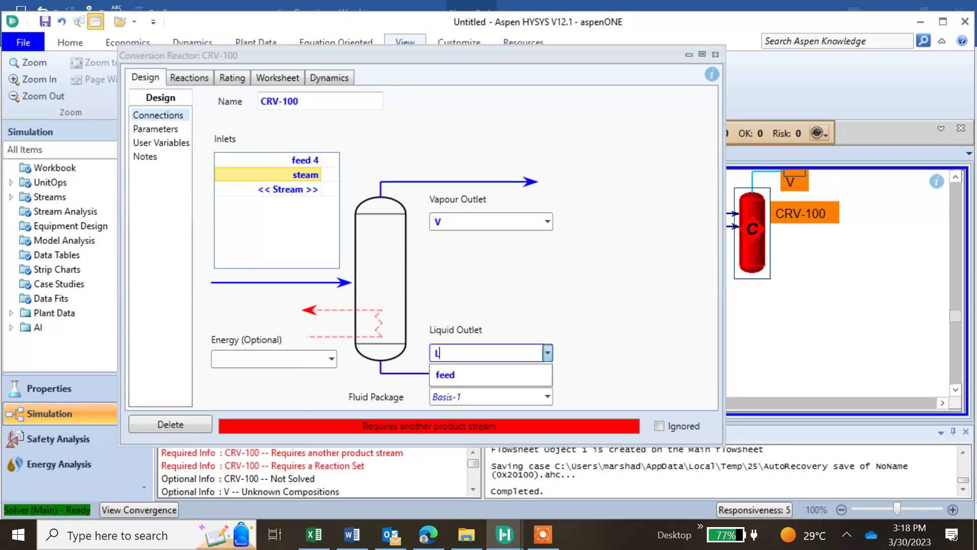
key(Return)
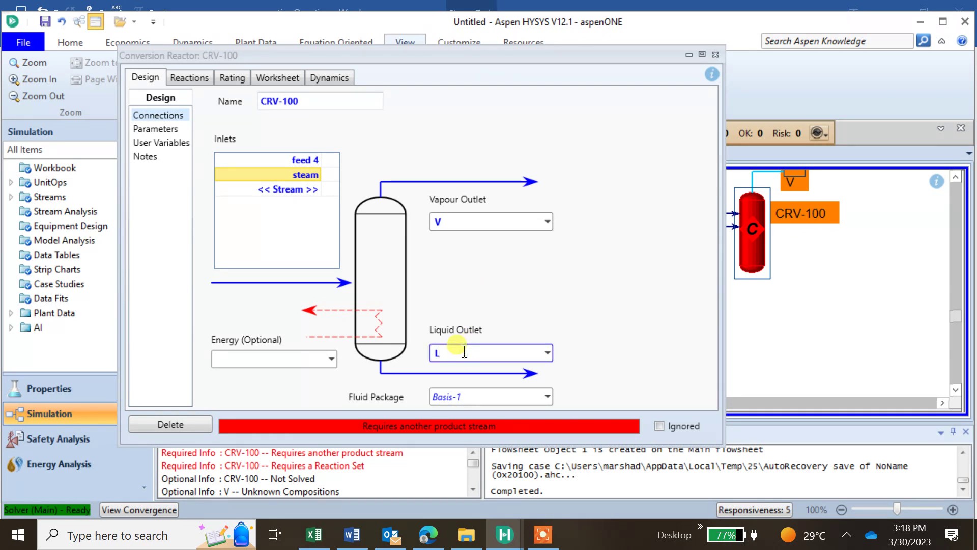
click(461, 219)
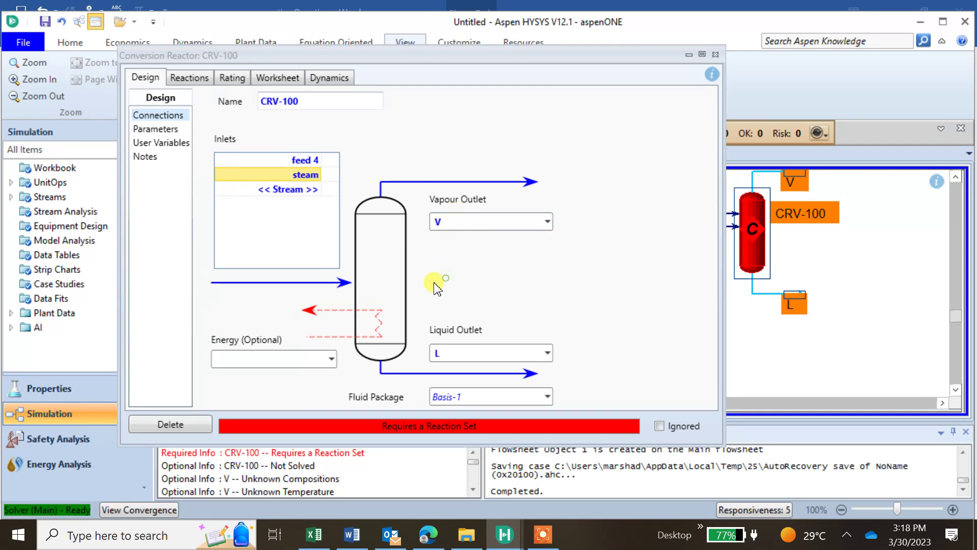
click(286, 356)
text(Q4)
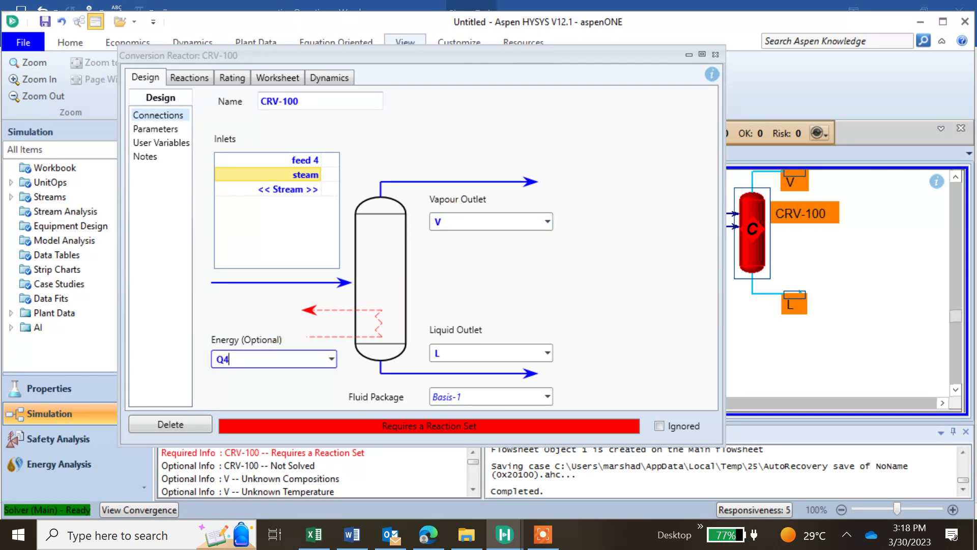
click(463, 285)
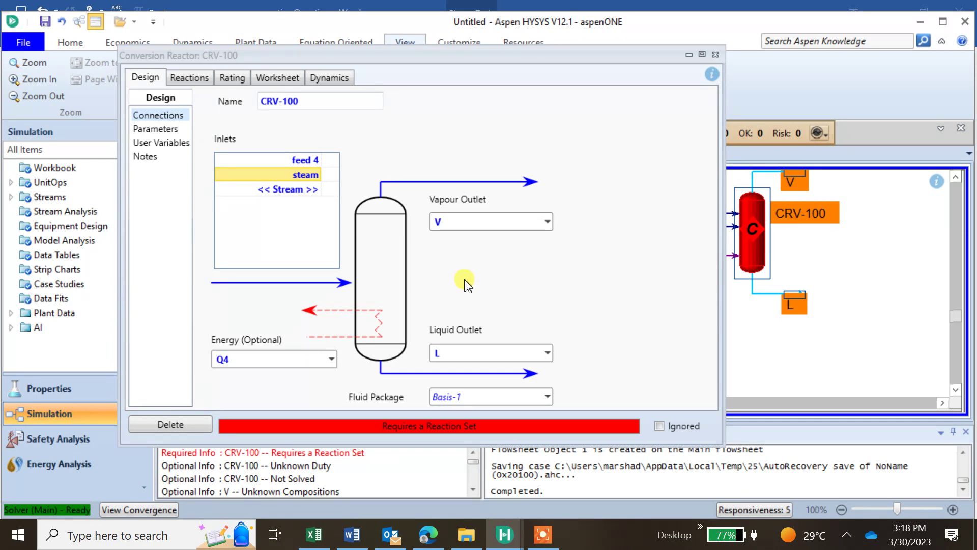
Step: Assign reaction set Set-1 to the conversion reactor, and review the stoichiometry of Rxn-2
click(163, 129)
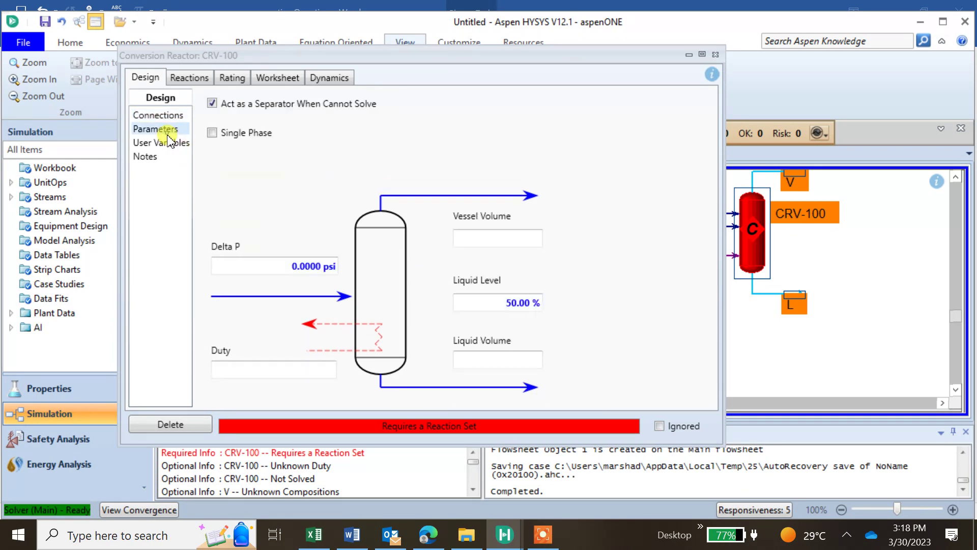
click(189, 76)
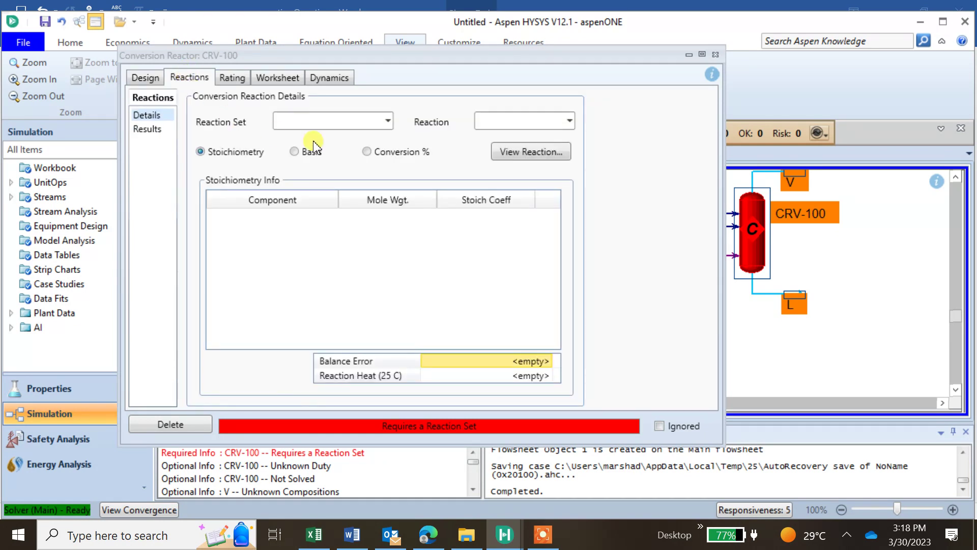
click(389, 121)
click(371, 142)
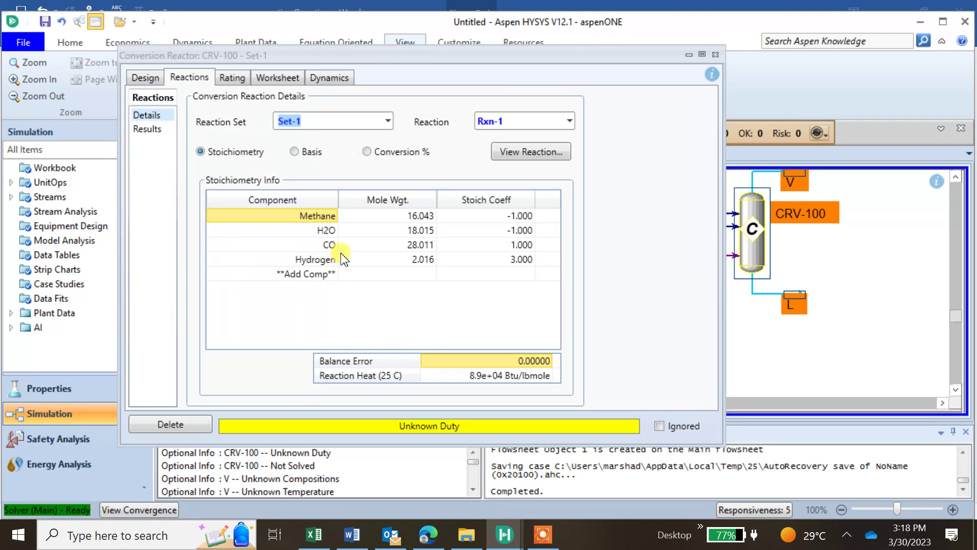
click(571, 120)
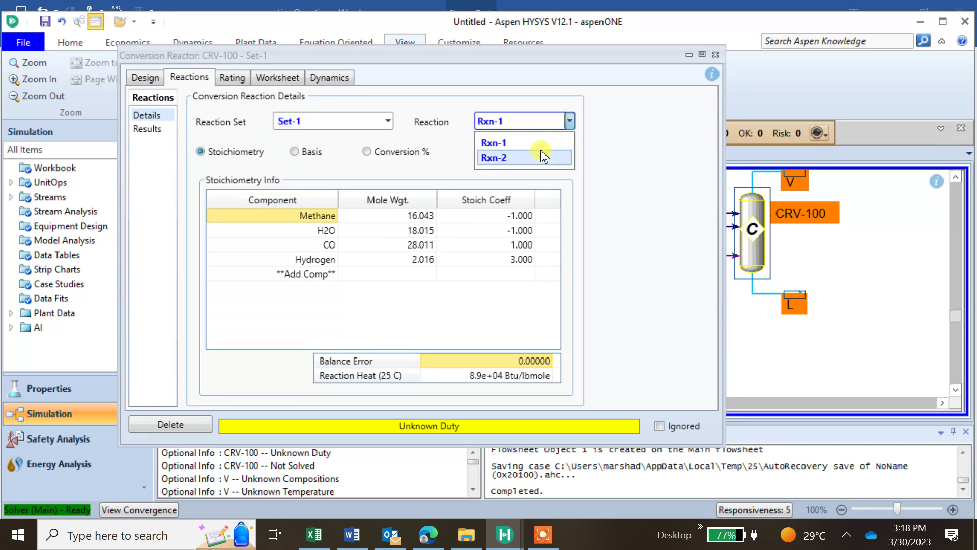
click(570, 120)
click(569, 121)
click(535, 157)
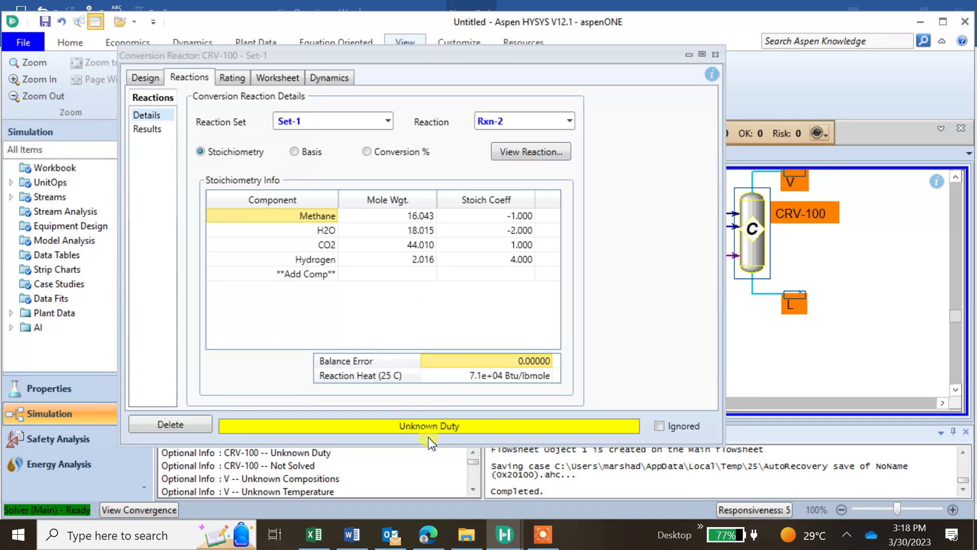
click(716, 54)
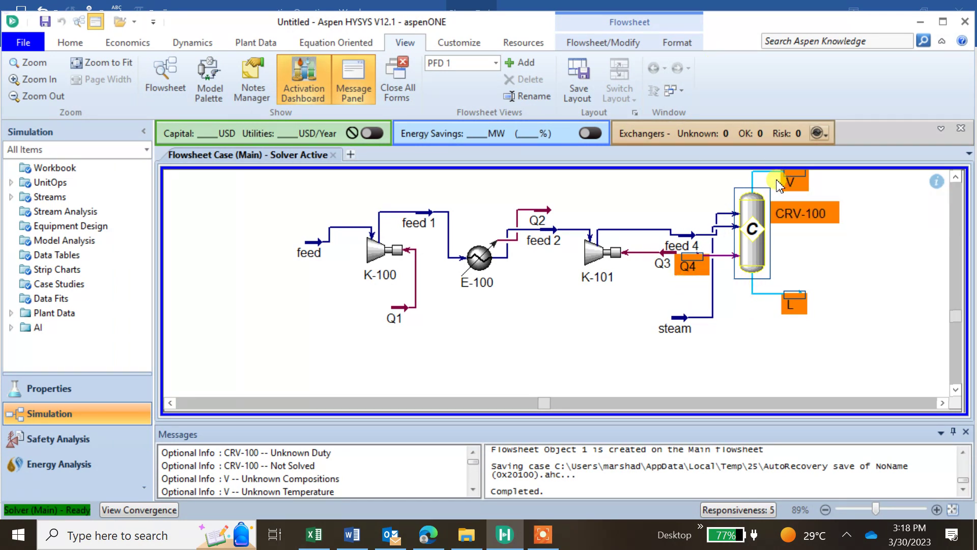
mouse_move(749, 234)
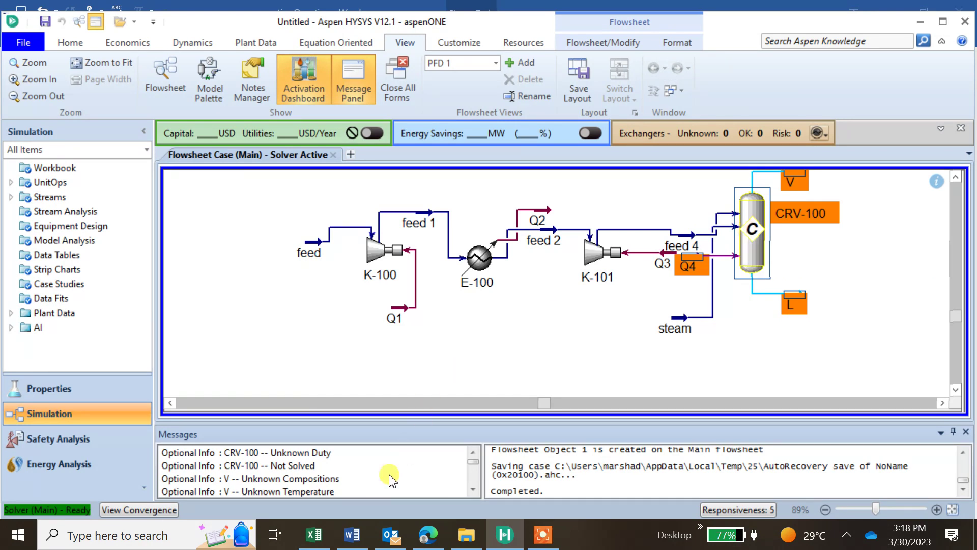
Step: Check the reactor conditions in the Word problem statement, and set conversion reactor CRV-100's pressure drop to 31 psi in Aspen HYSYS
mouse_move(352, 534)
click(351, 490)
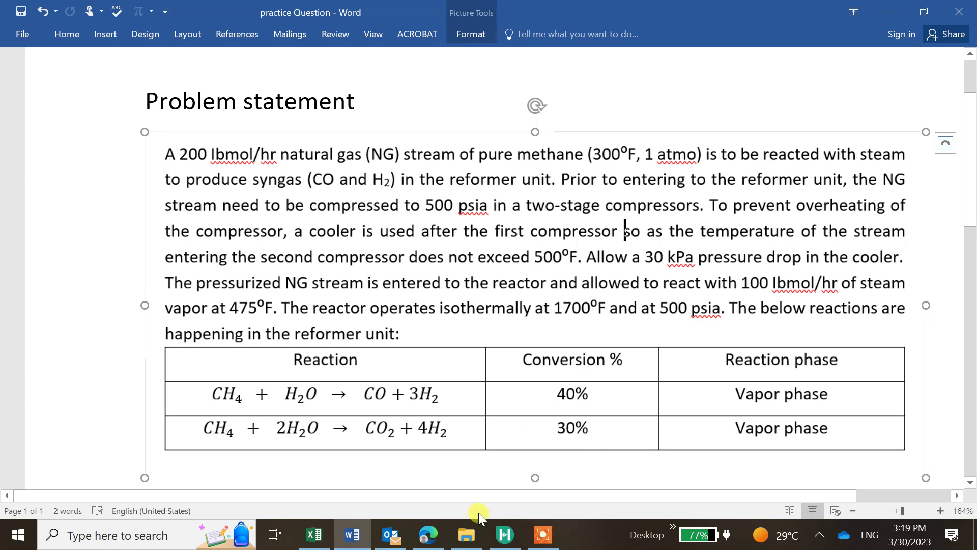
mouse_move(505, 534)
click(505, 484)
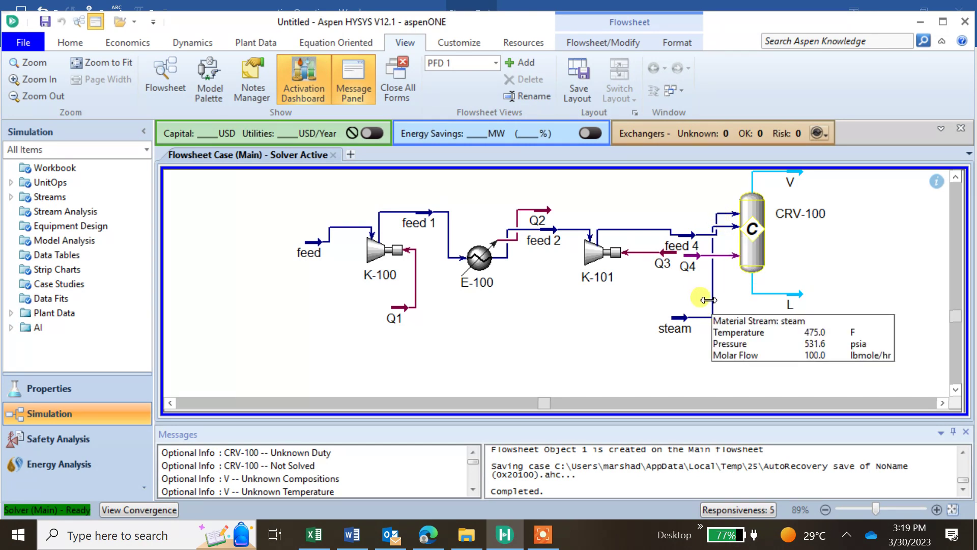
click(766, 248)
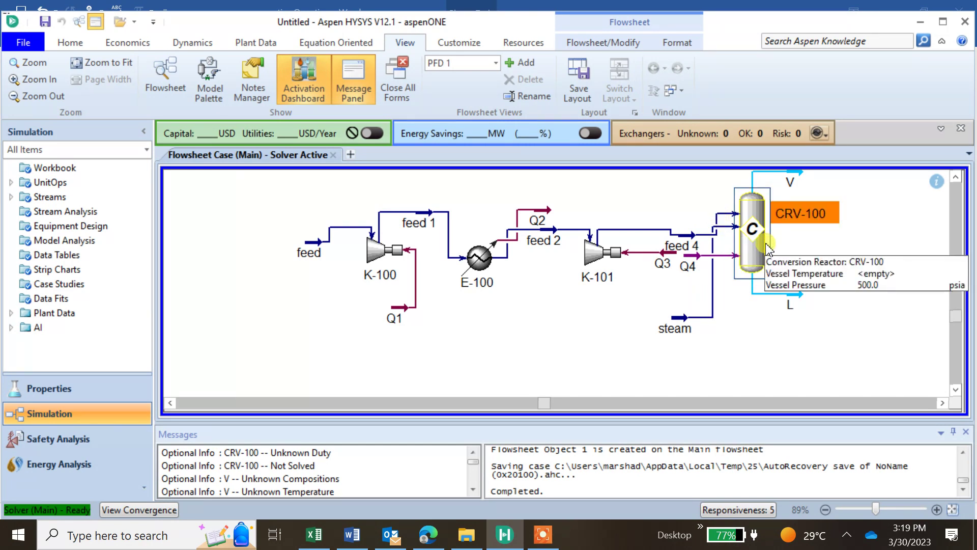
double_click(763, 247)
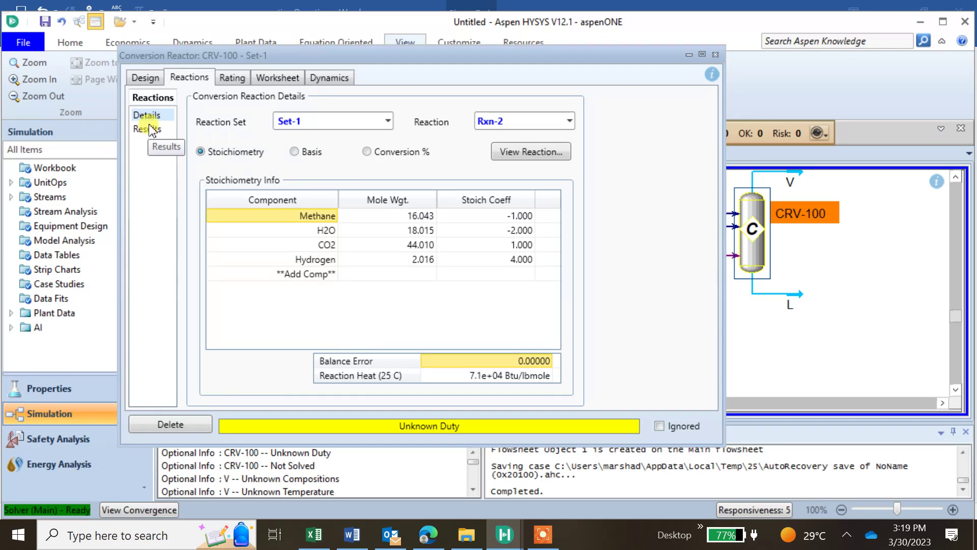
click(145, 77)
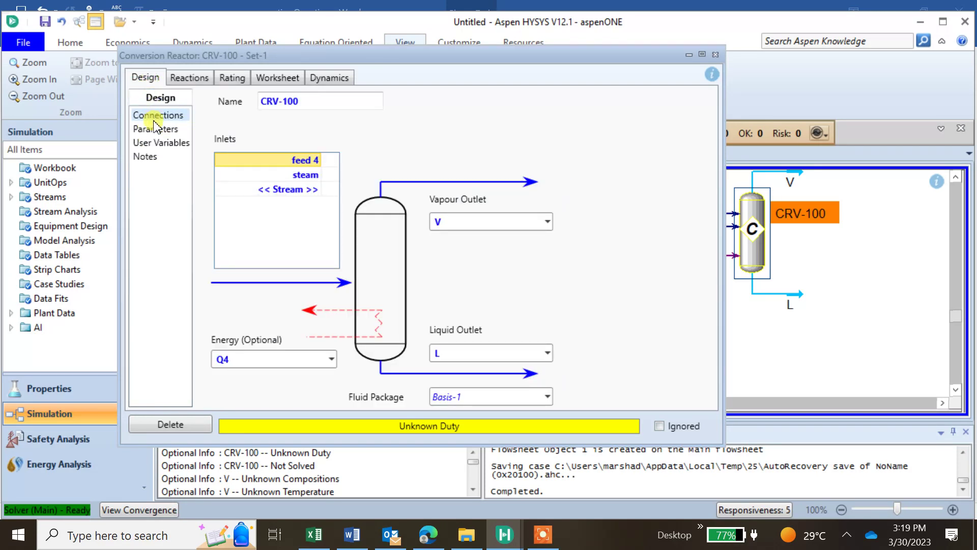
click(153, 129)
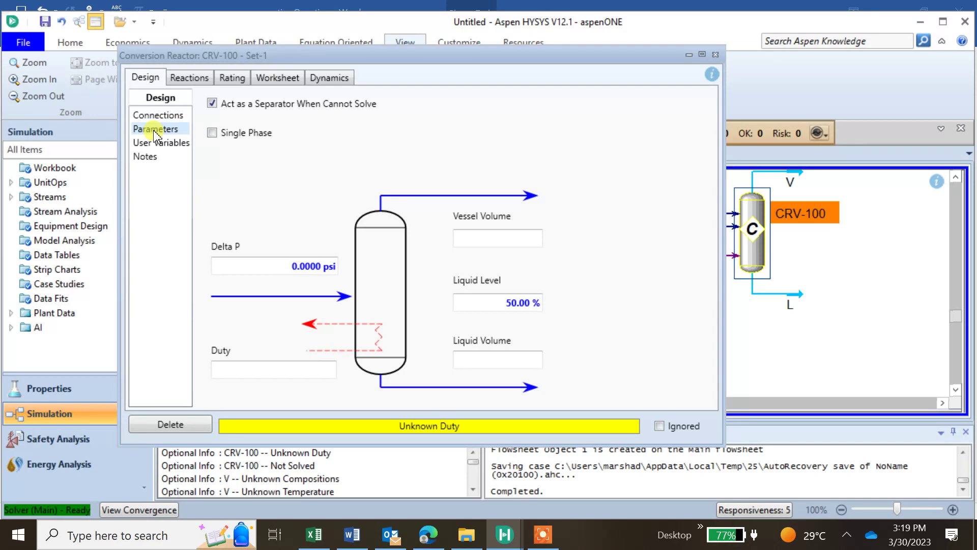
click(302, 260)
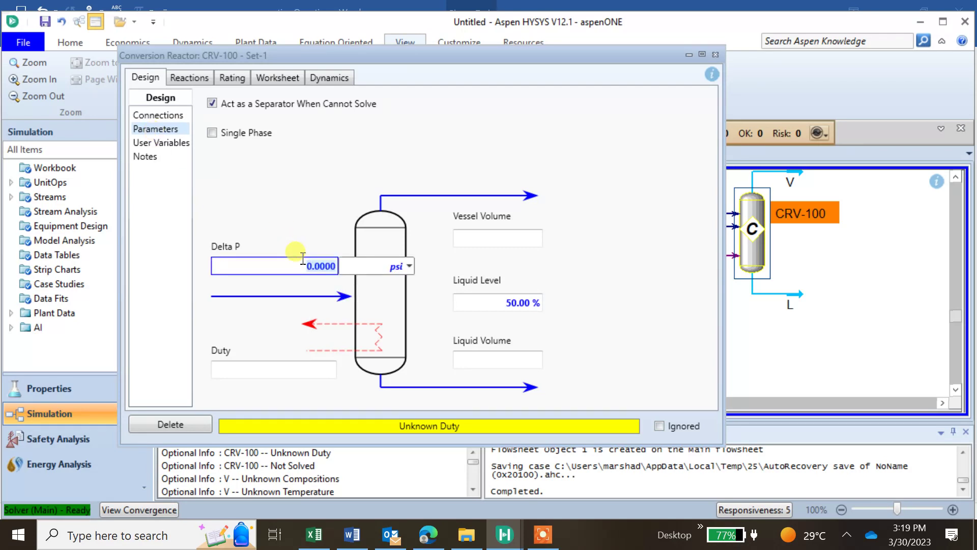
text(31)
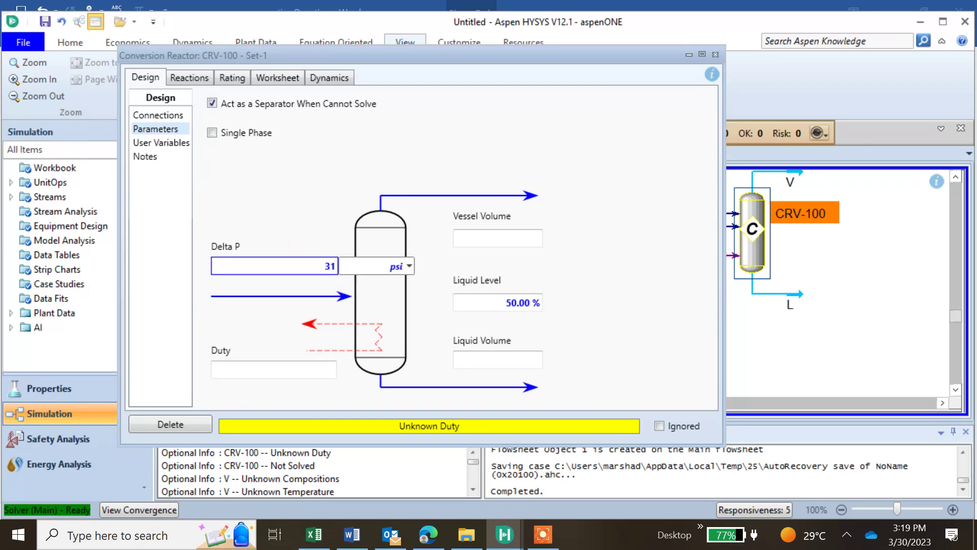
key(Return)
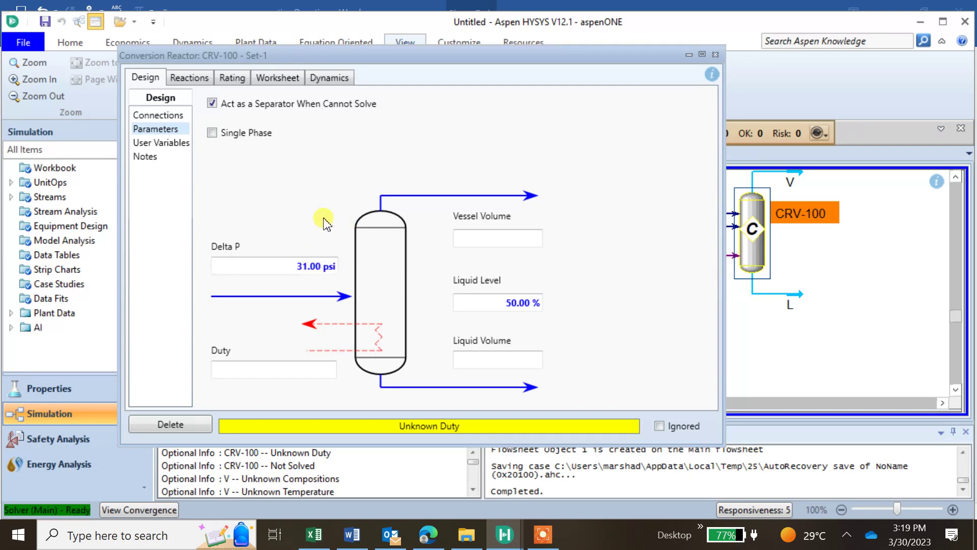
click(716, 55)
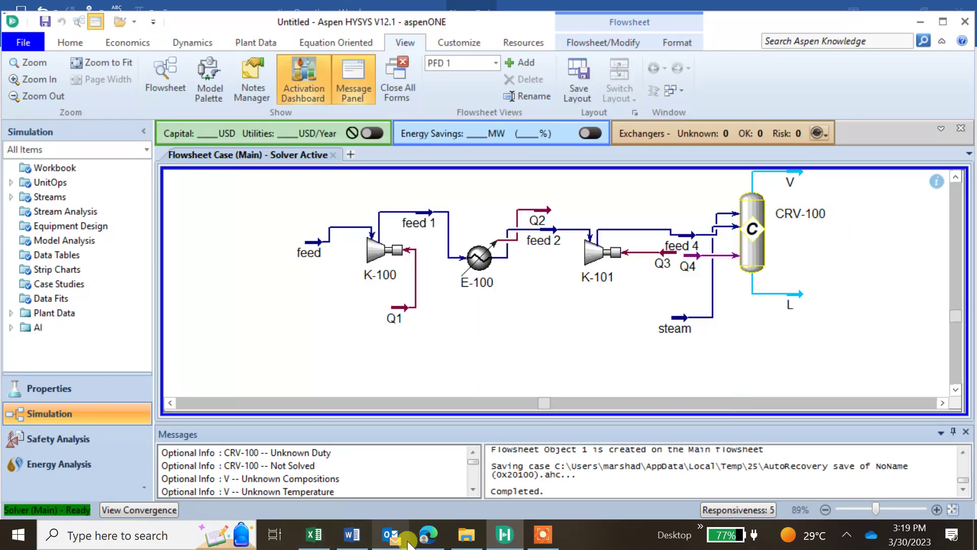
Step: Consult the reactor operating temperature in the Word problem statement, and set stream V's temperature to 1700 F in Aspen HYSYS
mouse_move(353, 540)
click(358, 485)
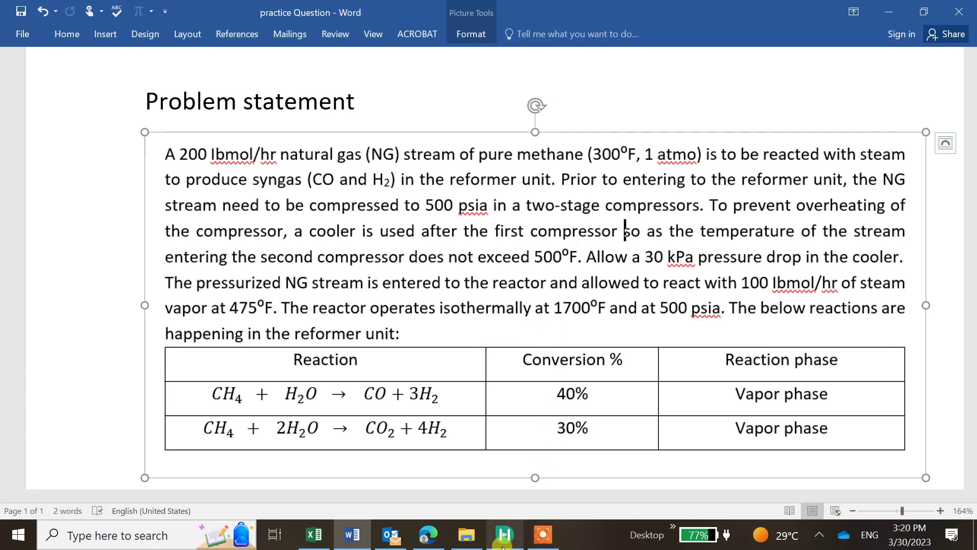
mouse_move(505, 535)
click(532, 479)
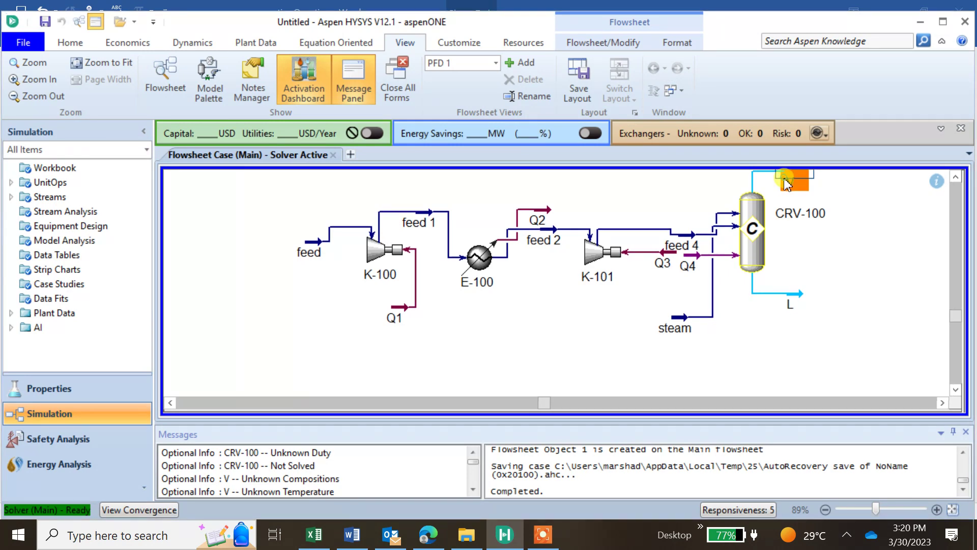
double_click(790, 175)
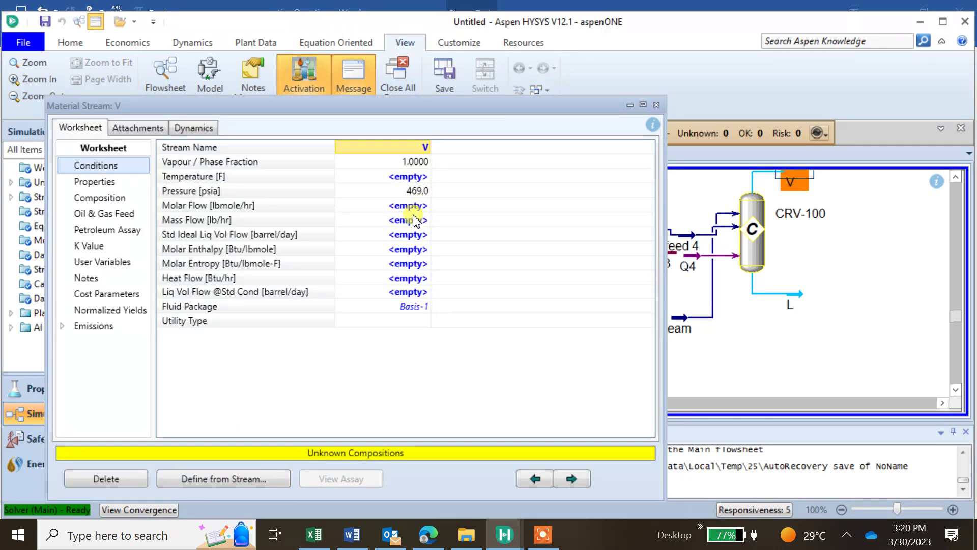
click(409, 176)
text(1)
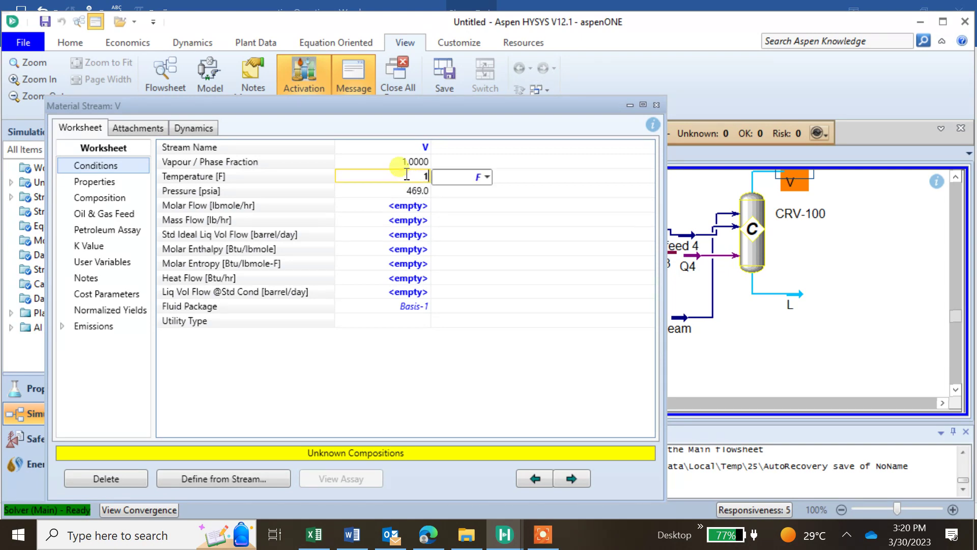
text(700)
key(Return)
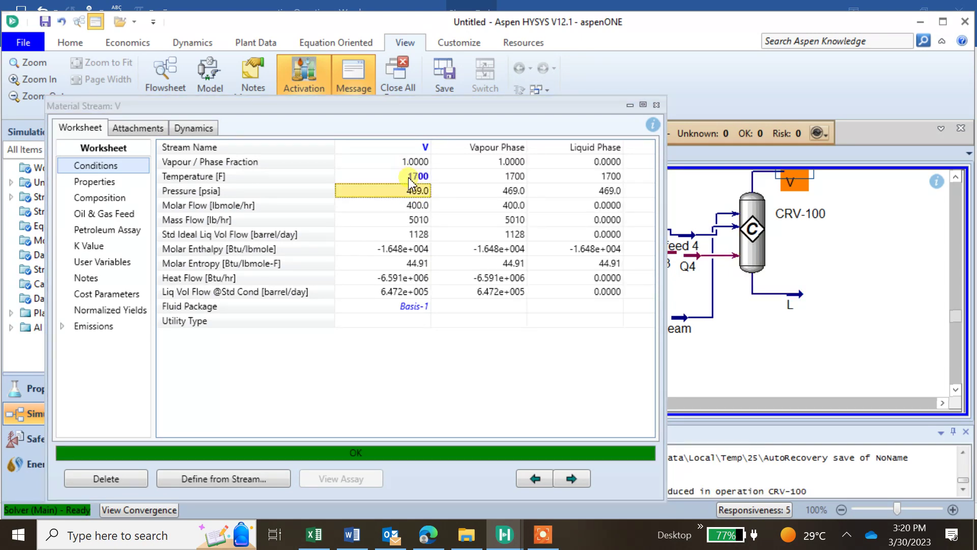
click(652, 106)
Step: Examine the conditions of reactor CRV-100 and its outlet streams, and review the composition of vapour stream V
click(955, 176)
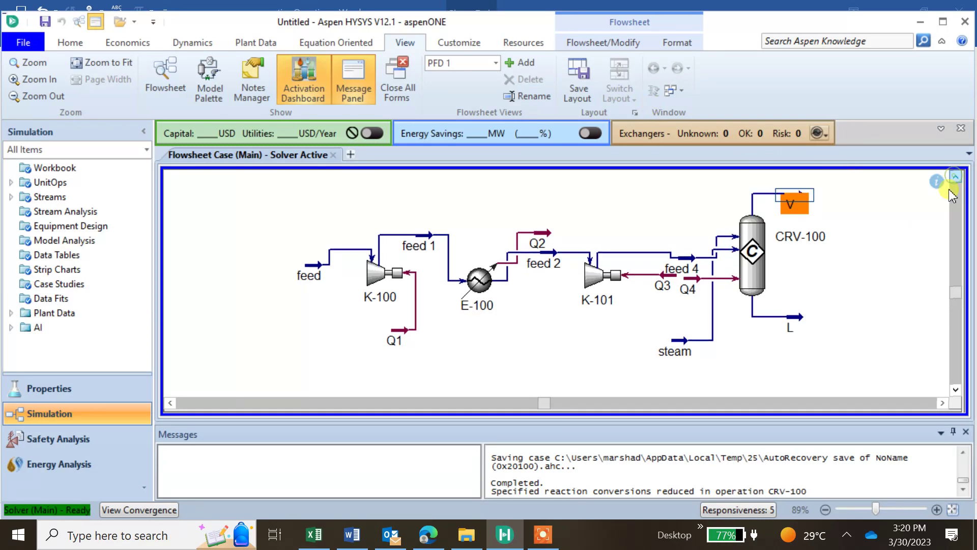
mouse_move(791, 196)
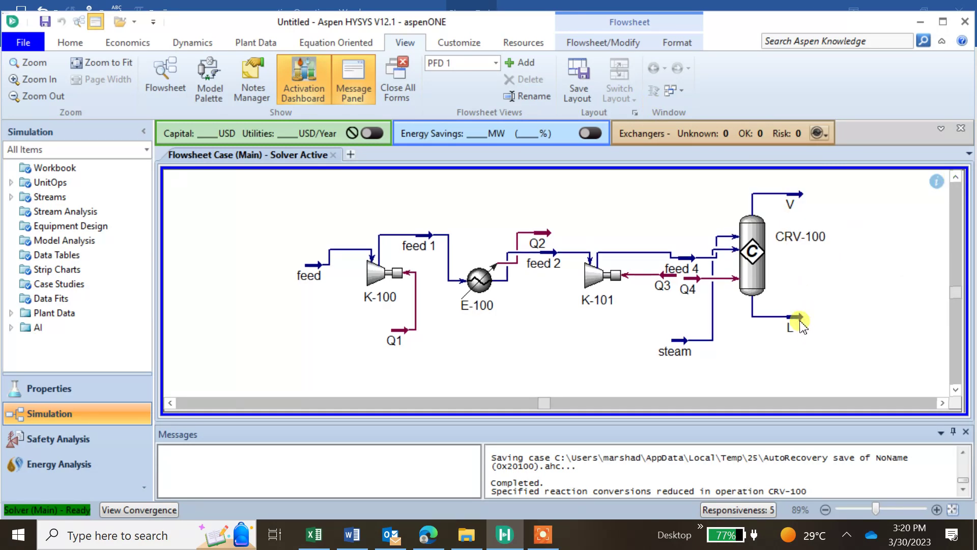
mouse_move(800, 322)
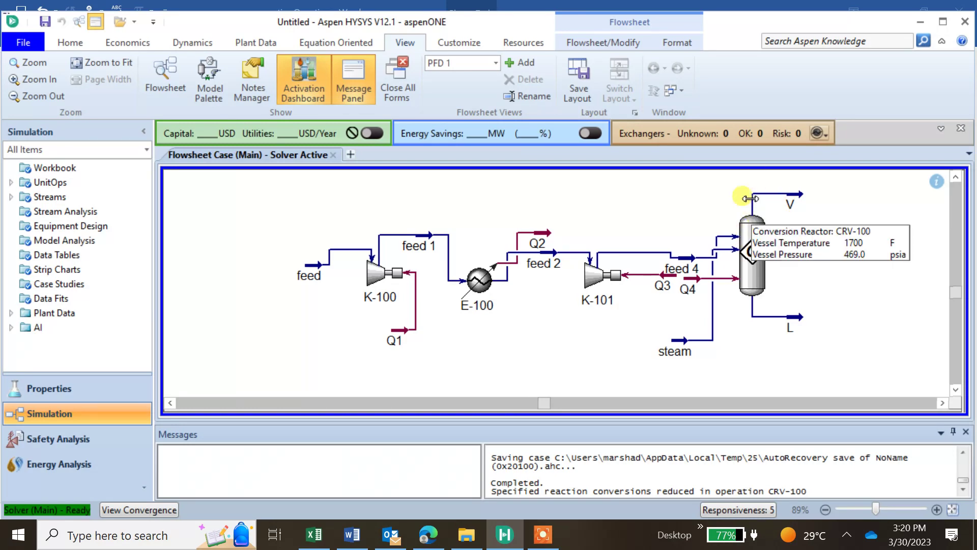
mouse_move(770, 268)
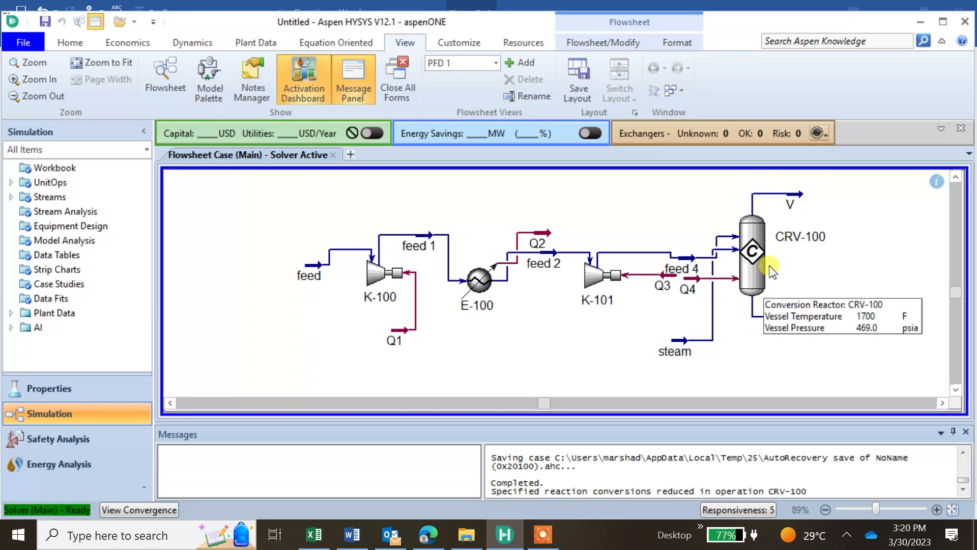
double_click(791, 200)
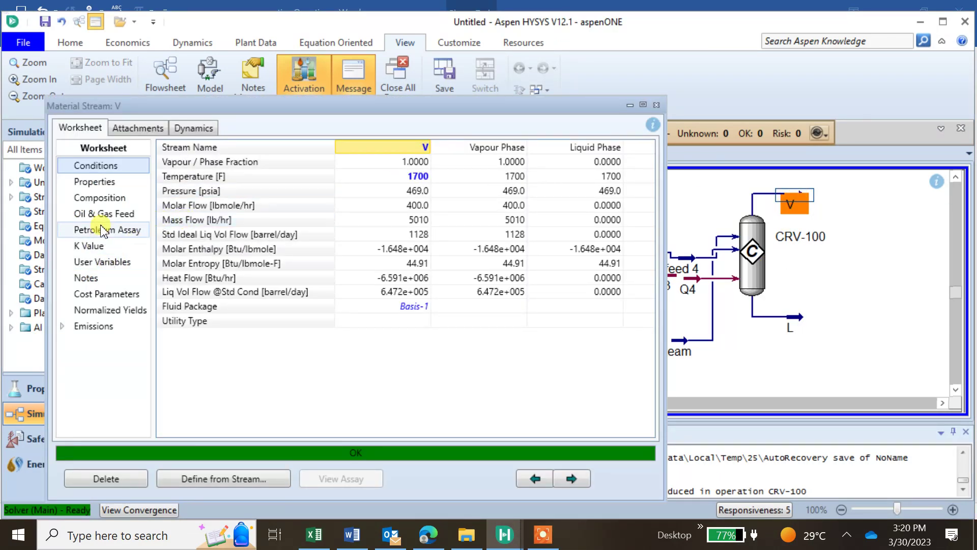
click(96, 184)
click(98, 202)
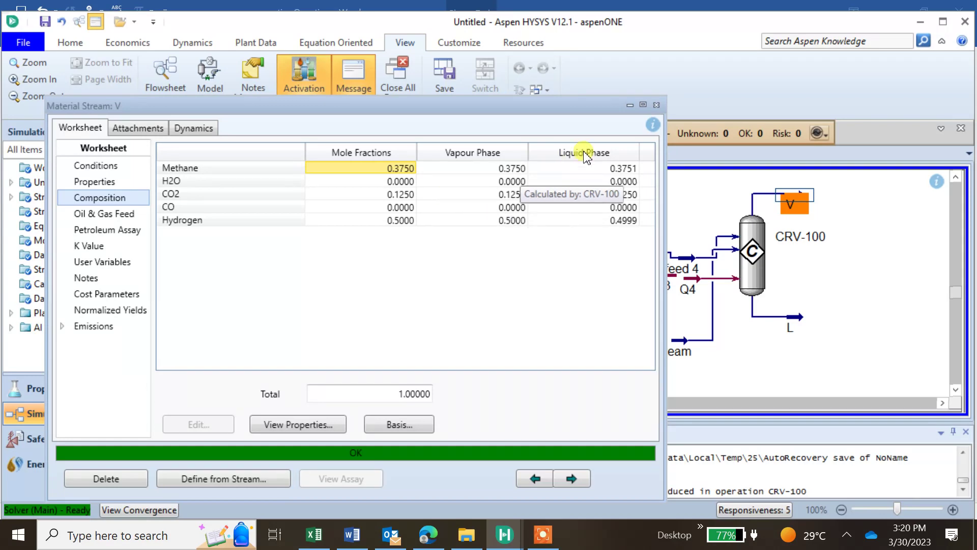
click(657, 105)
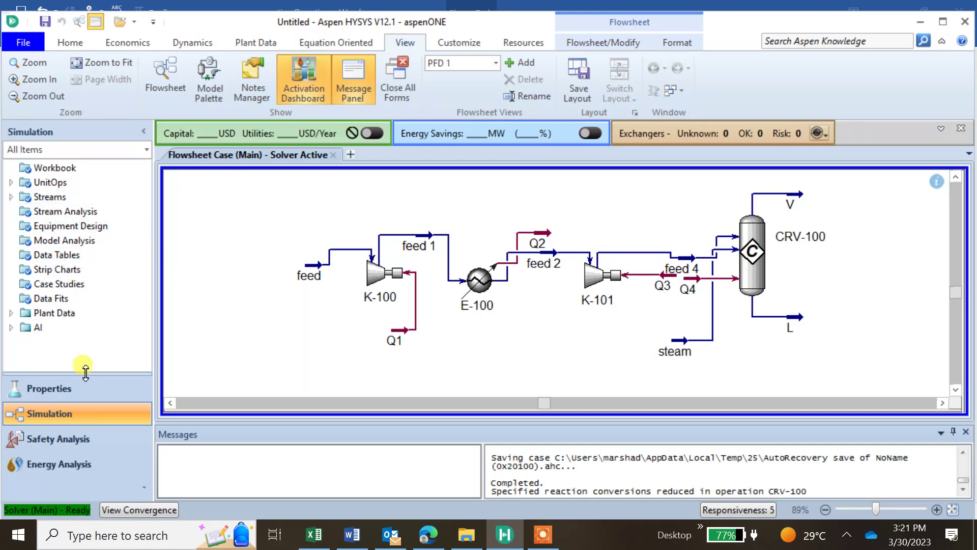
Step: Review Rxn-1 of reaction set Set-1 in the Properties environment, and compare it with the reaction table in the Word problem statement
click(62, 396)
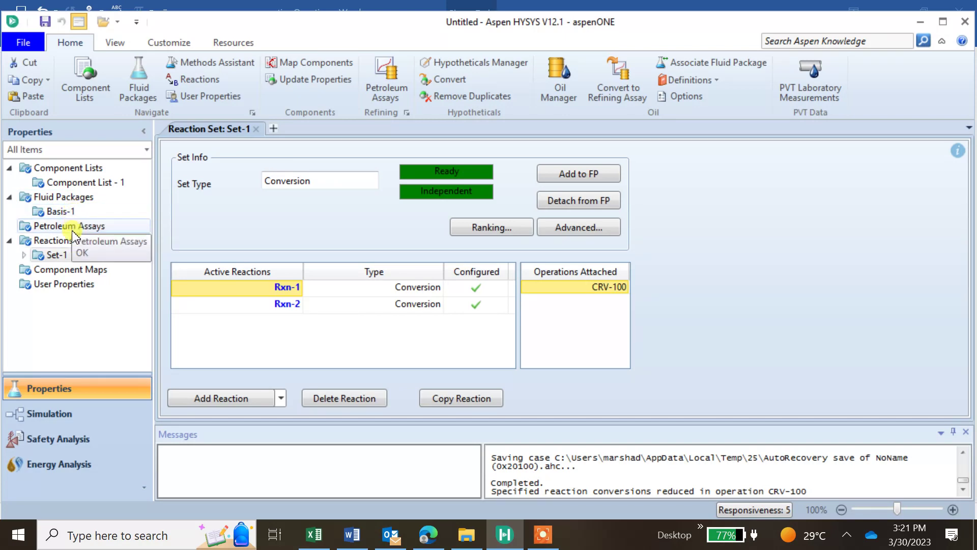
click(60, 255)
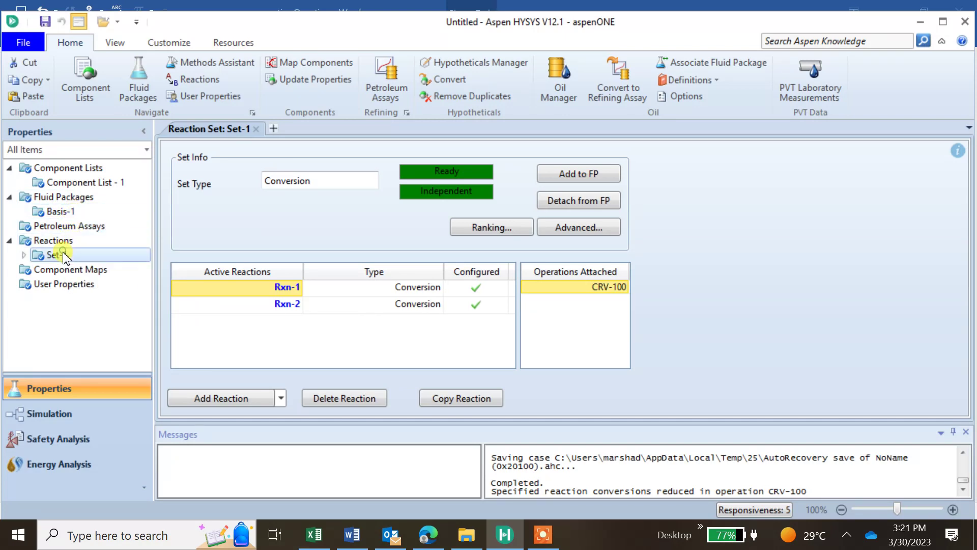
double_click(292, 290)
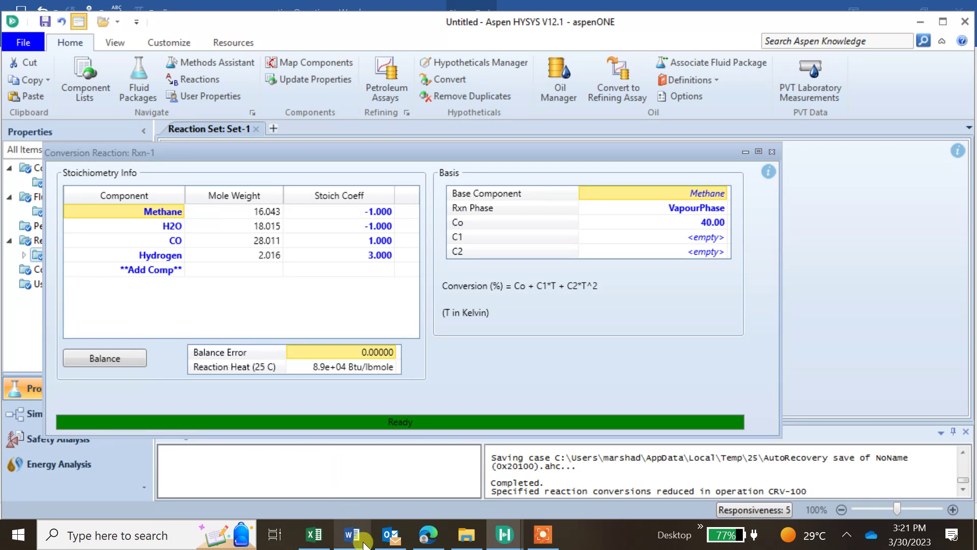
mouse_move(352, 534)
click(350, 491)
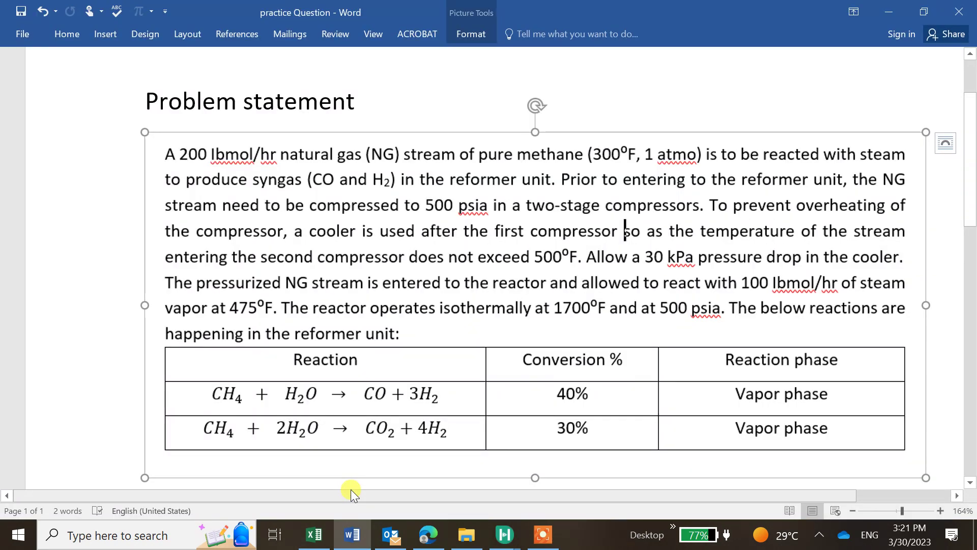
mouse_move(505, 535)
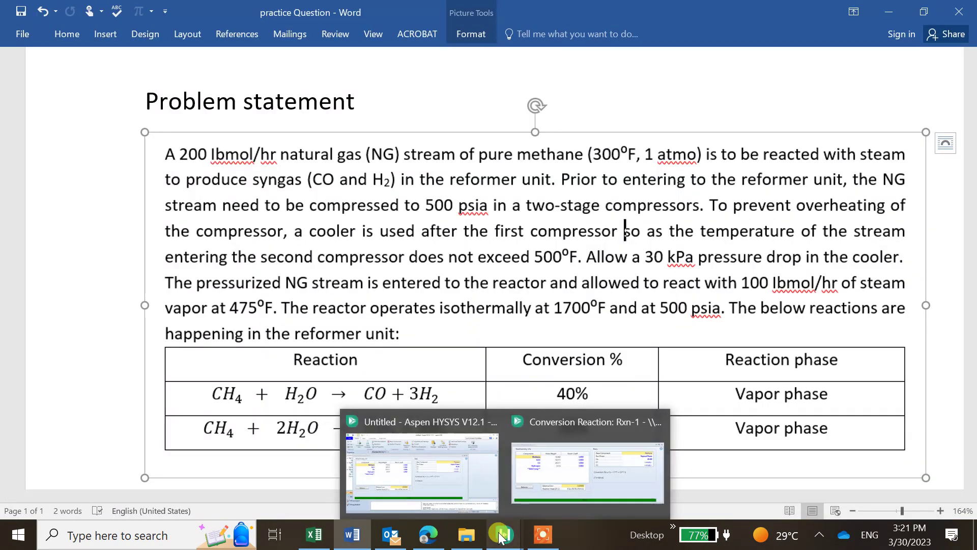
click(535, 478)
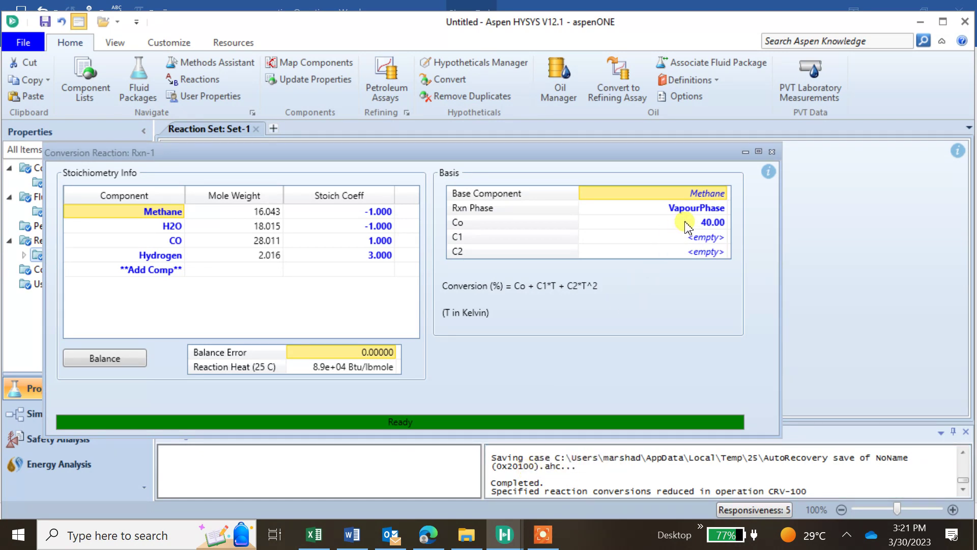
click(716, 213)
click(771, 151)
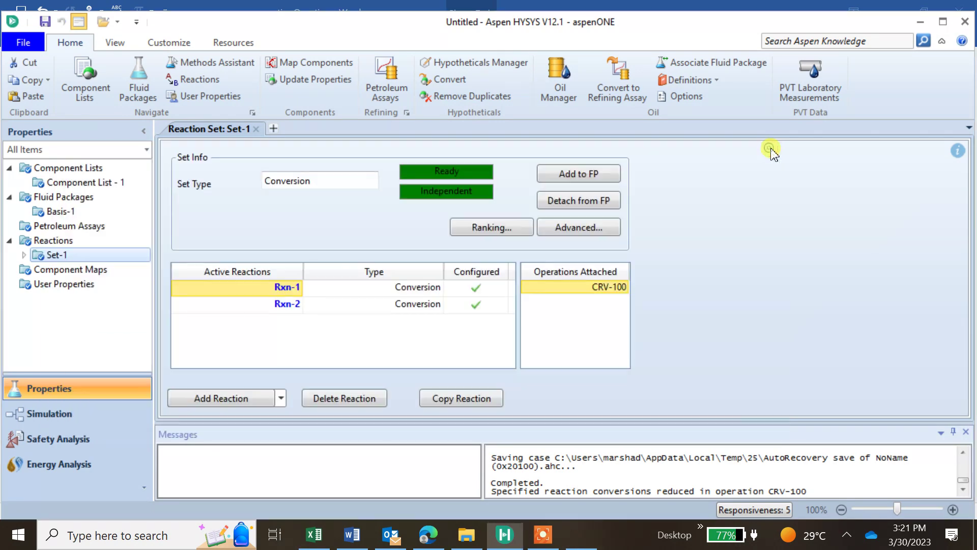
Step: Set the reaction phase of Rxn-2 to VapourPhase
double_click(264, 305)
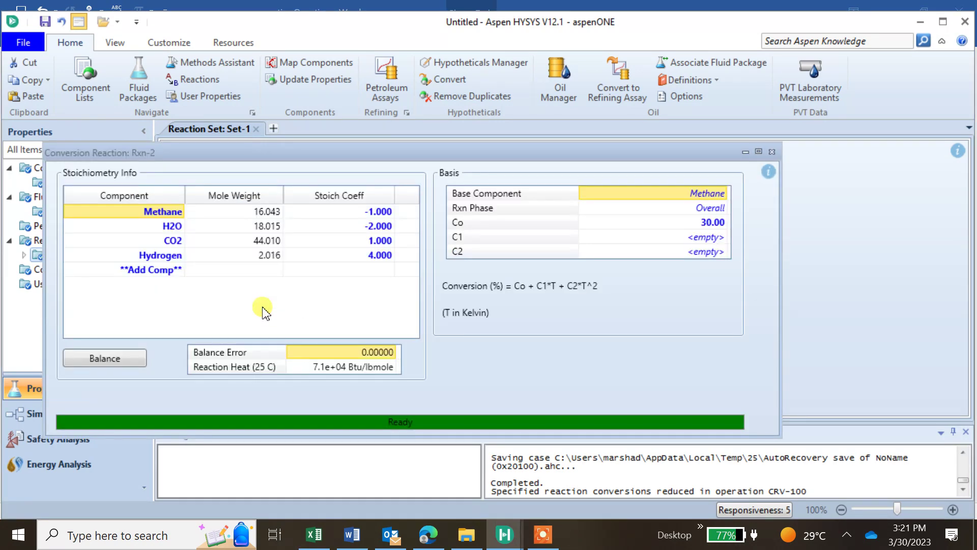
click(702, 208)
click(723, 207)
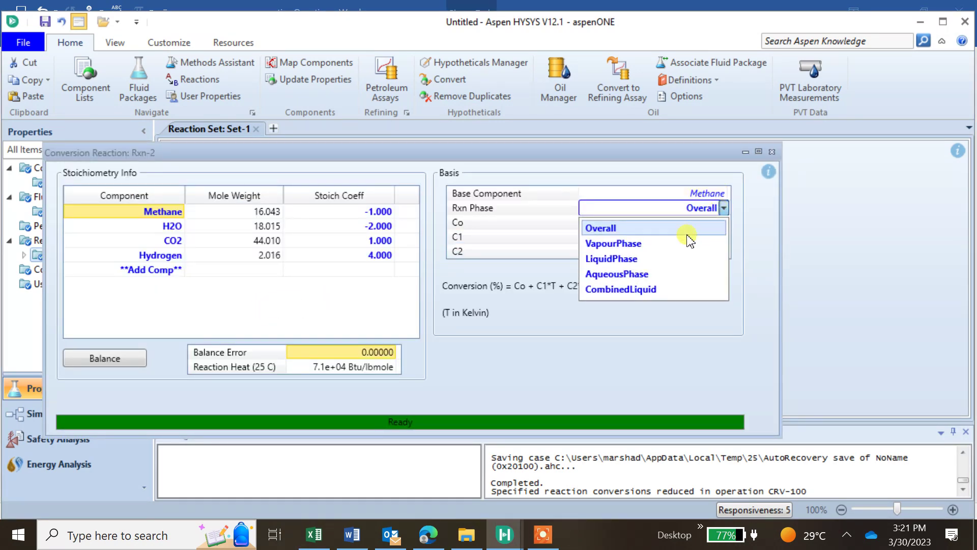
click(672, 244)
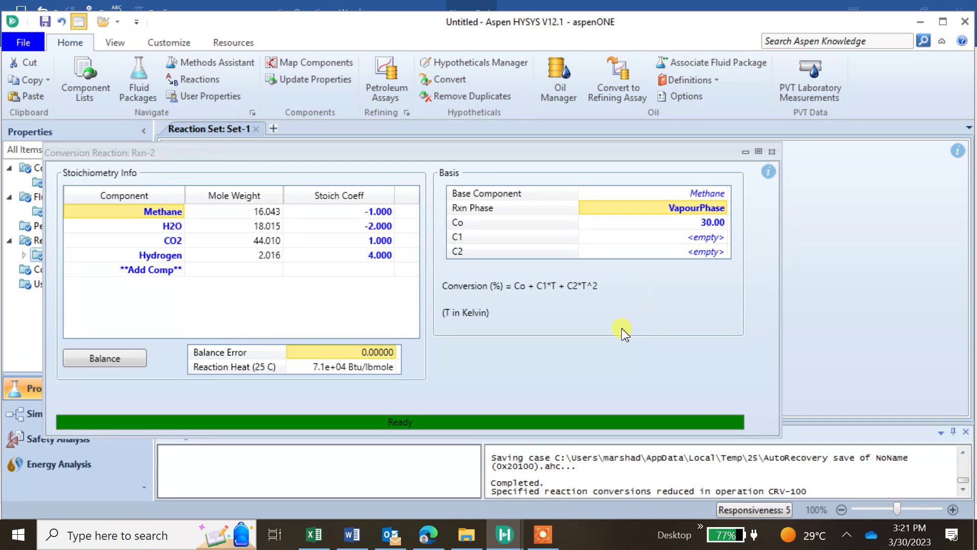
click(772, 151)
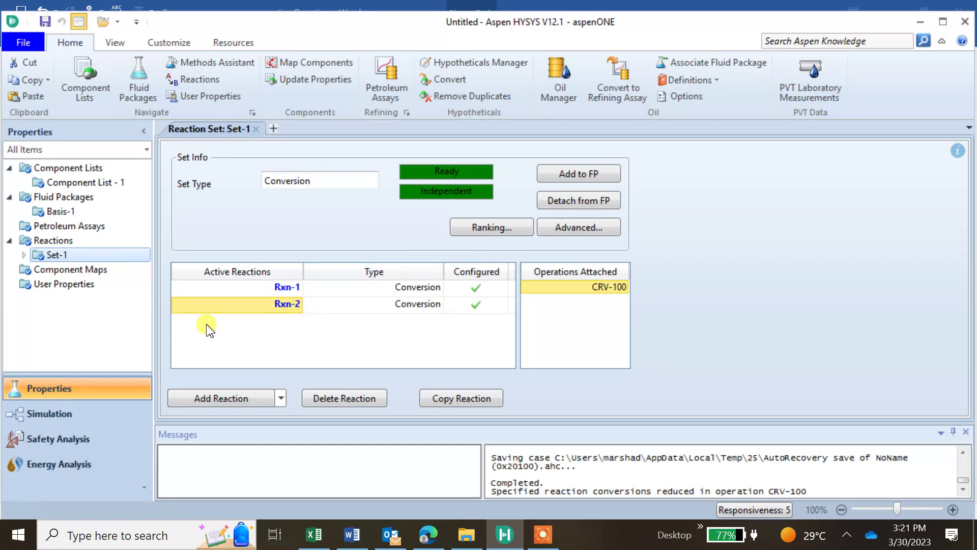
Step: Return to the Simulation environment and review the conditions and compositions of the streams attached to reactor CRV-100
click(27, 414)
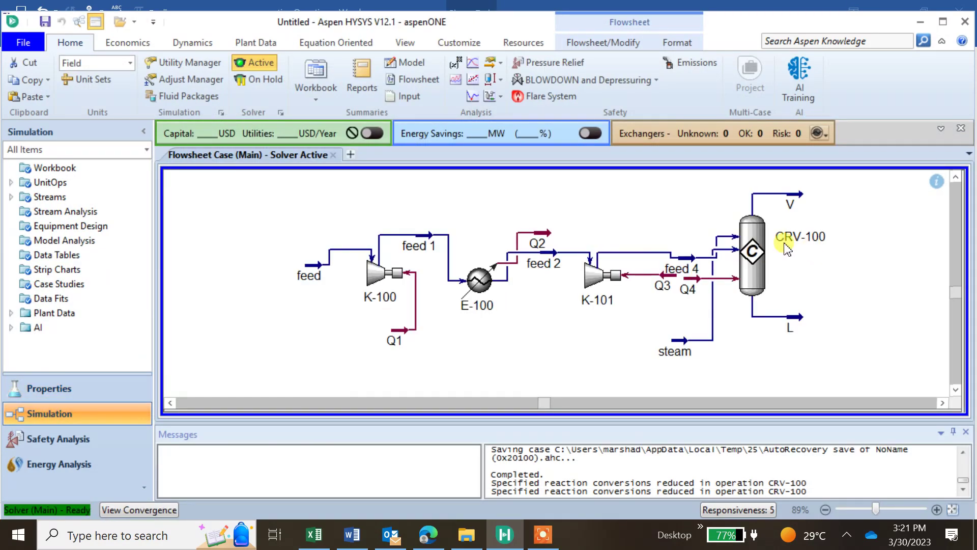
double_click(786, 249)
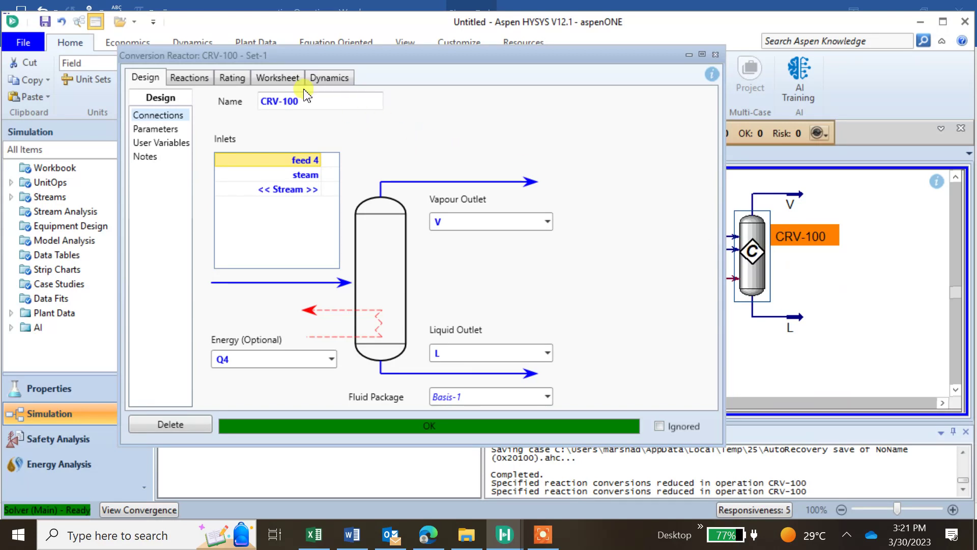
click(278, 78)
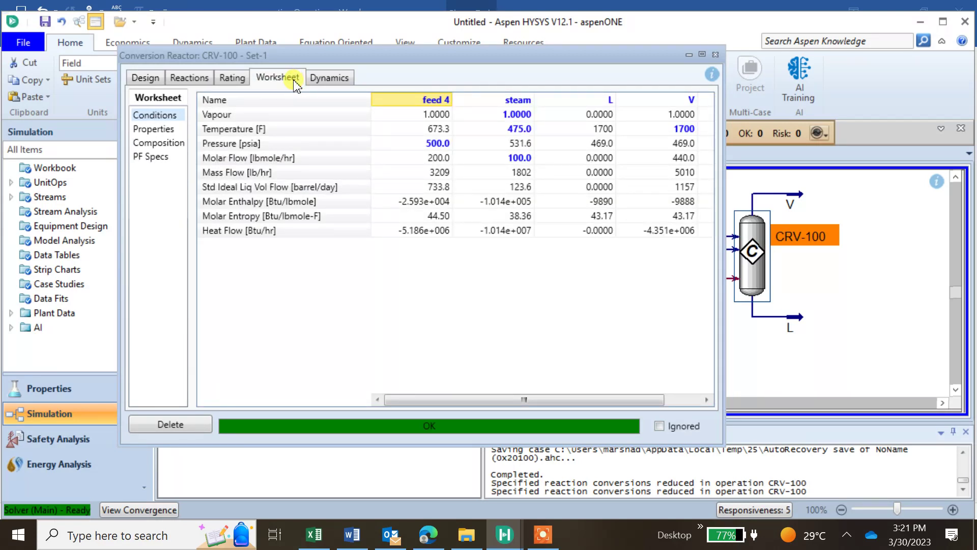
click(153, 143)
mouse_move(431, 239)
click(715, 54)
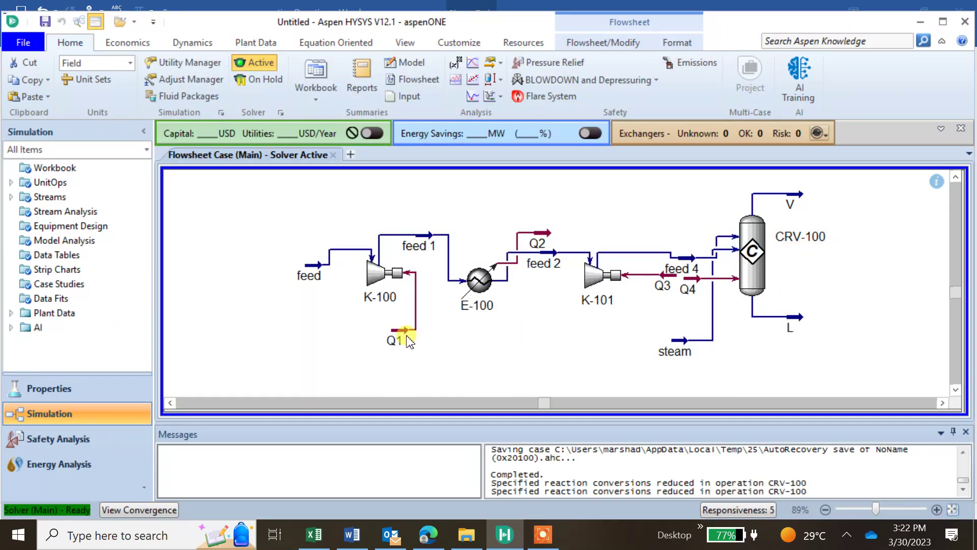
mouse_move(411, 334)
mouse_move(476, 304)
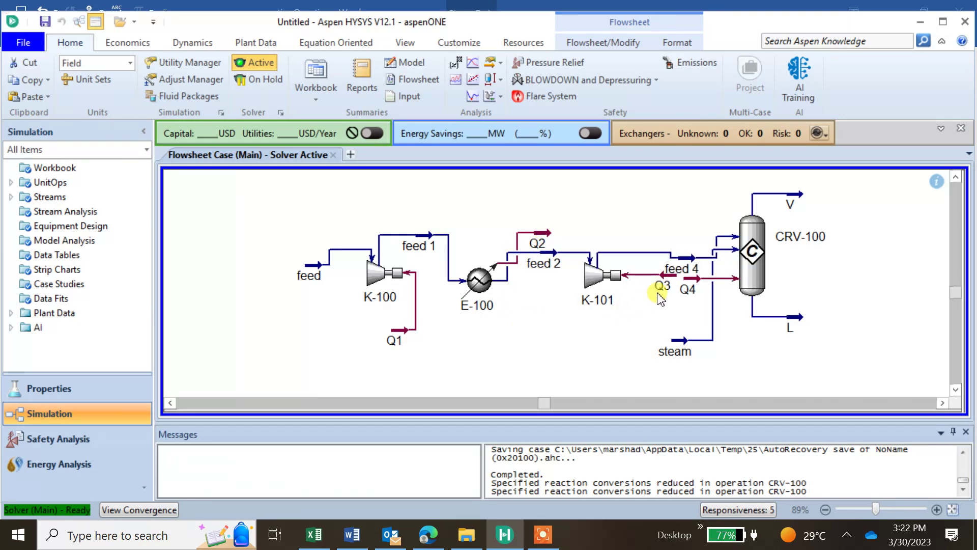
mouse_move(664, 283)
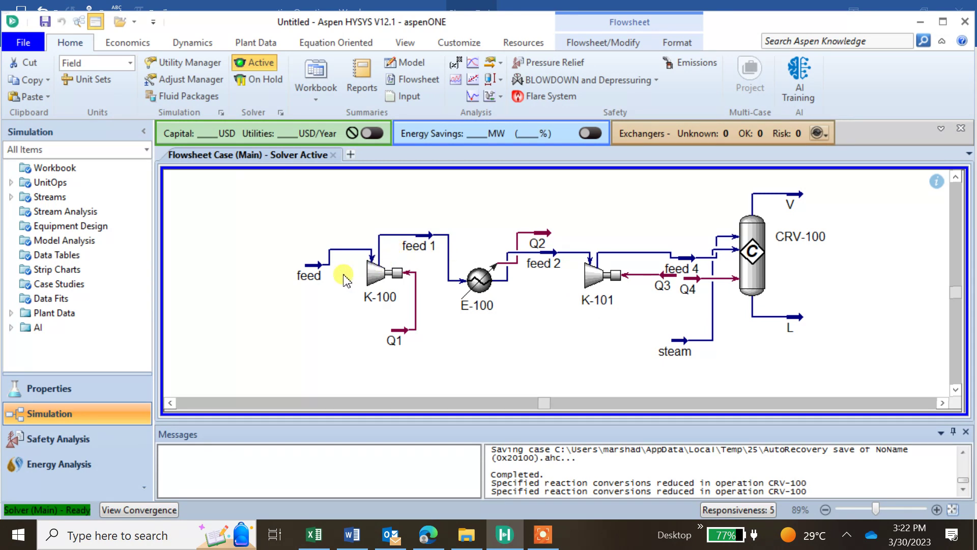
mouse_move(308, 267)
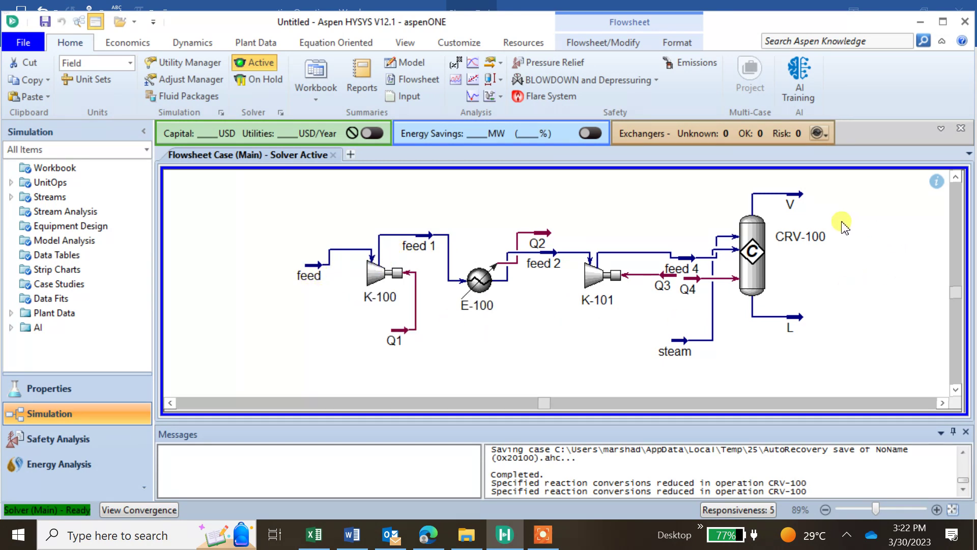
mouse_move(823, 239)
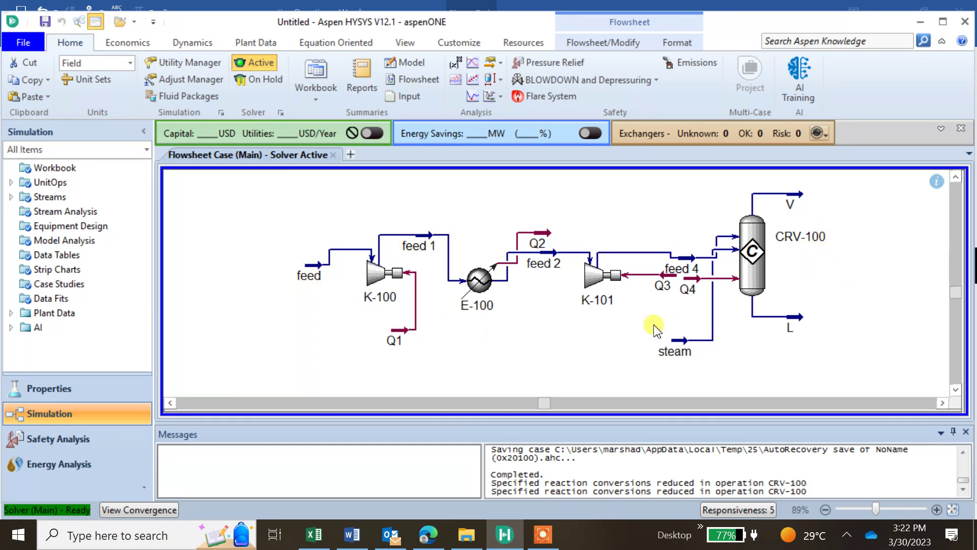
click(545, 539)
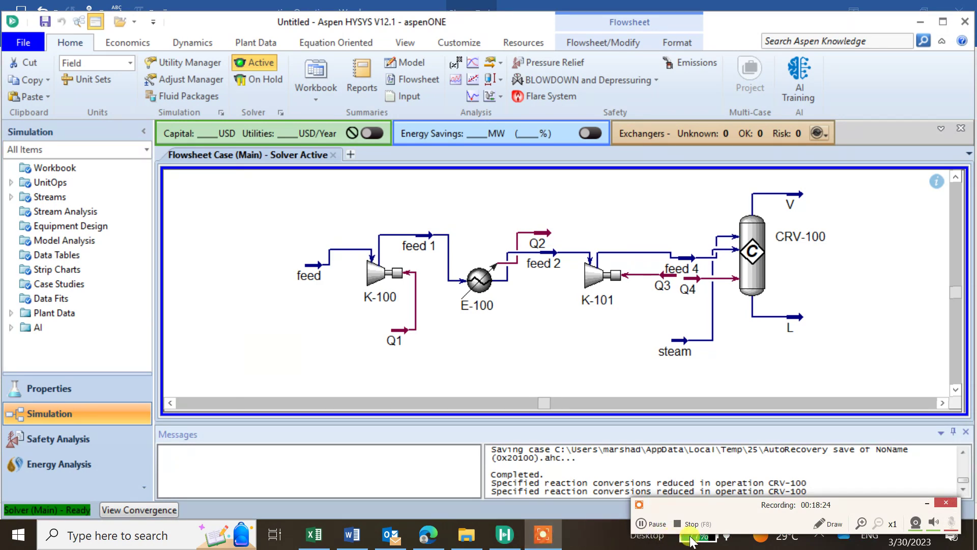